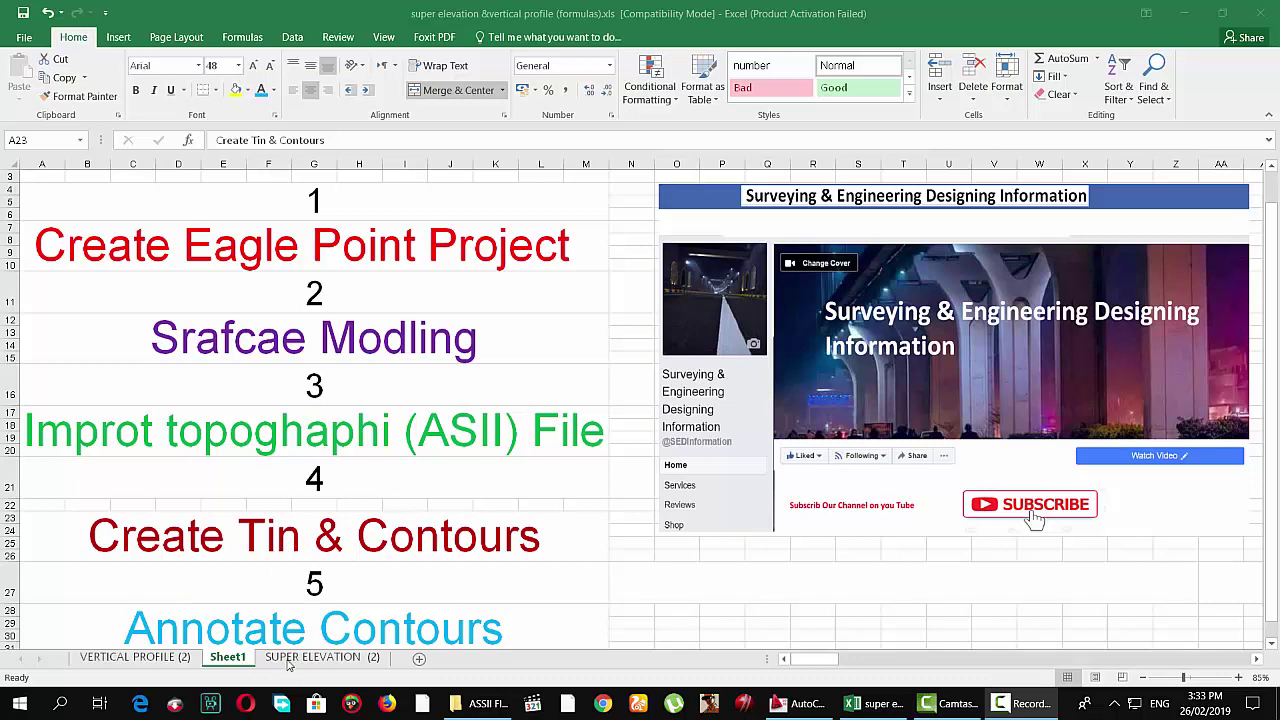
Review Sheet1 and the SUPER ELEVATION (2) sheet in Excel, then minimize the workbook
left_click(248, 659)
left_click(315, 658)
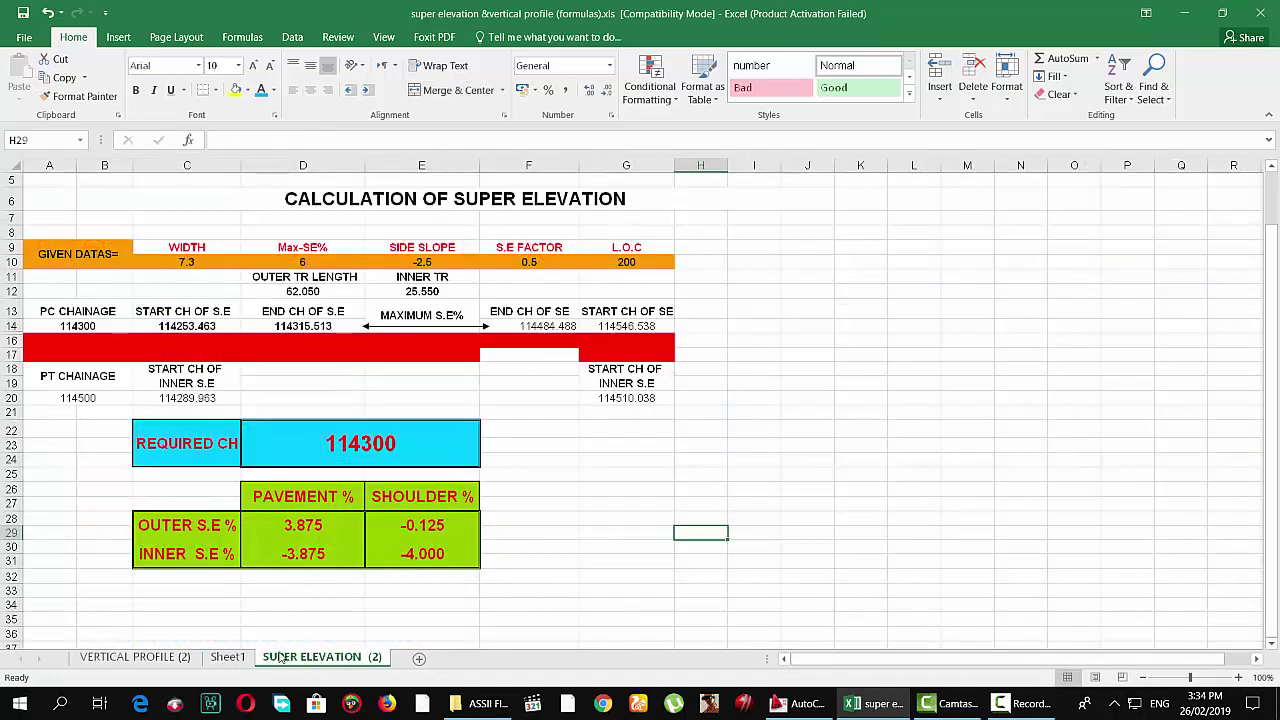
left_click(228, 657)
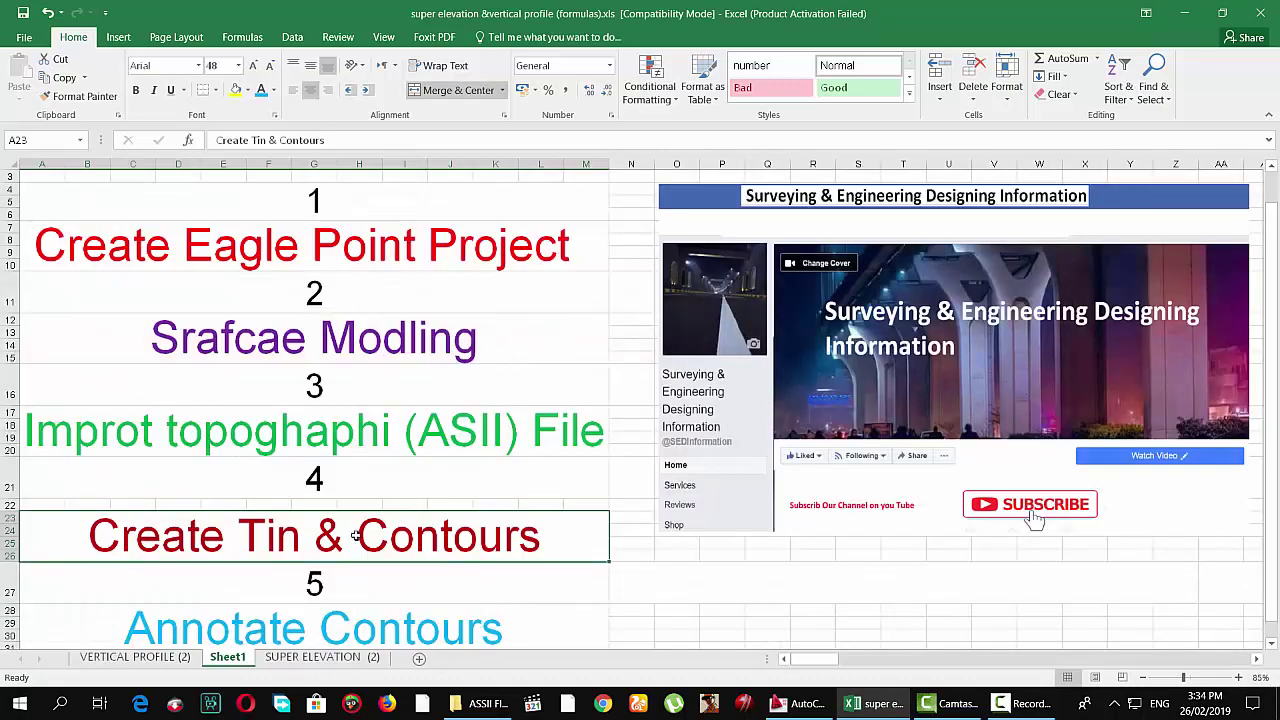
left_click(1183, 13)
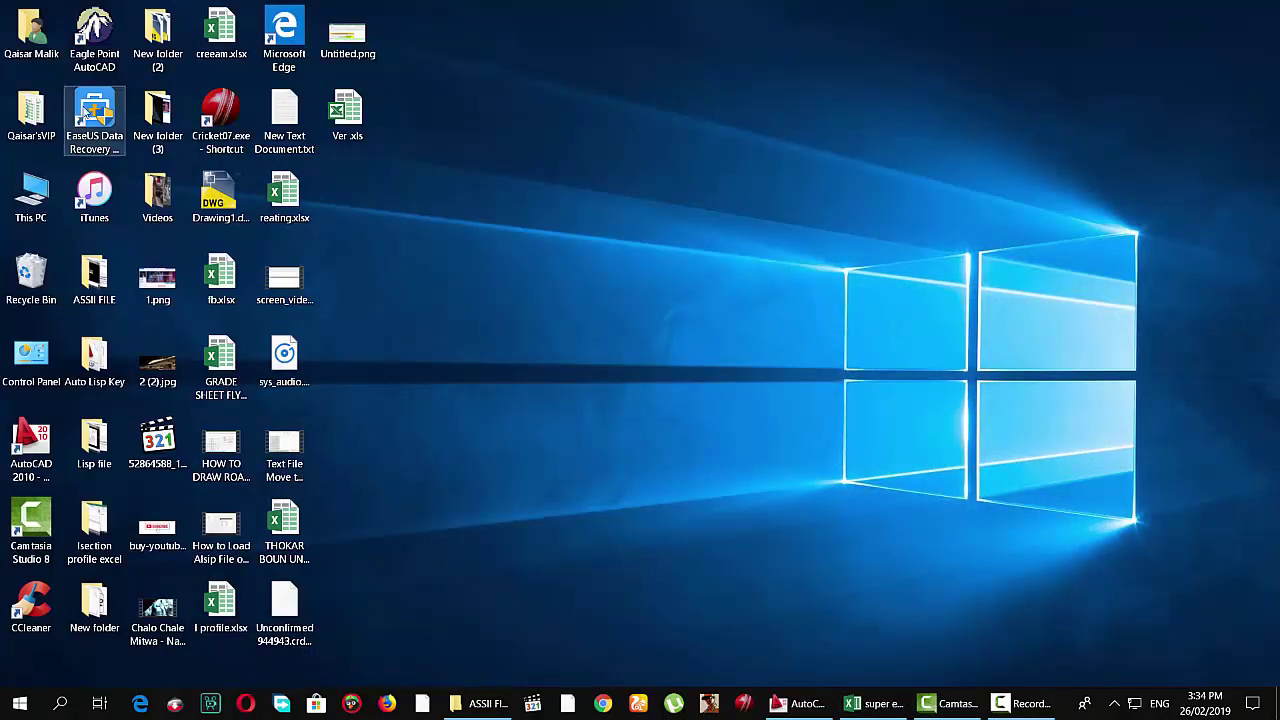
Launch Eagle Point 2011 and start creating a new Eagle Point Project
double_click(117, 66)
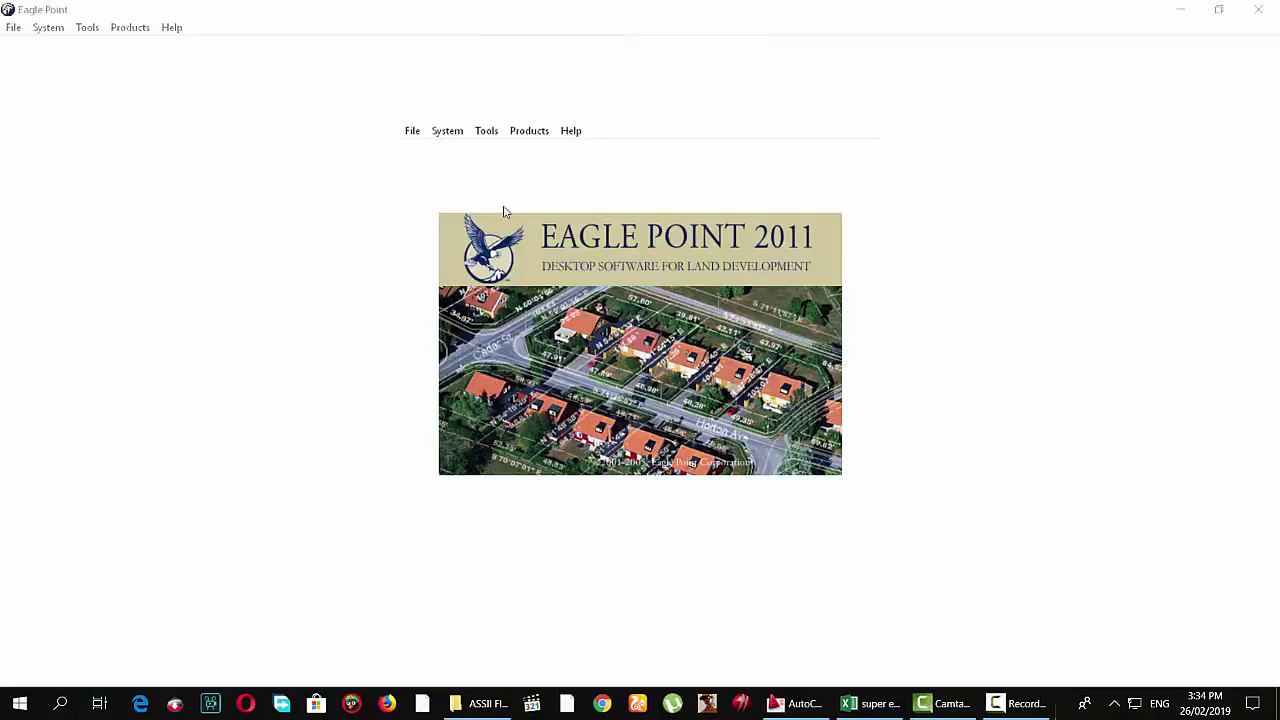
left_click(287, 184)
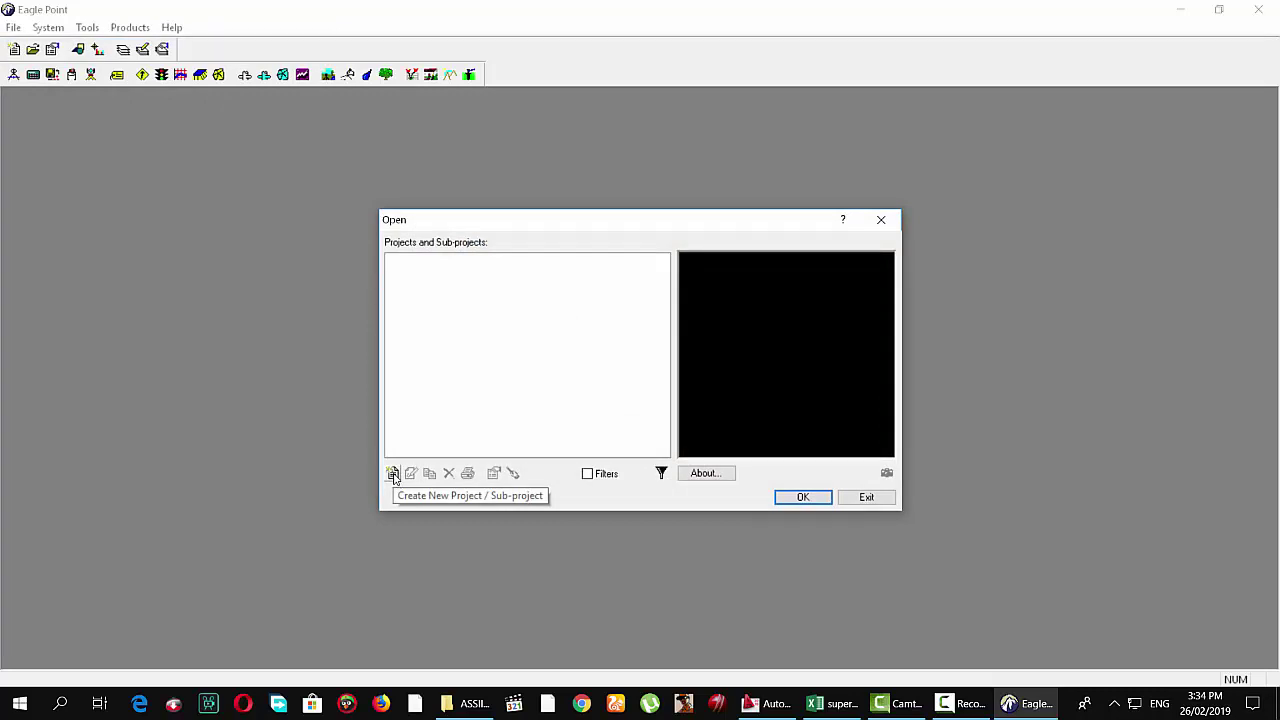
left_click(393, 474)
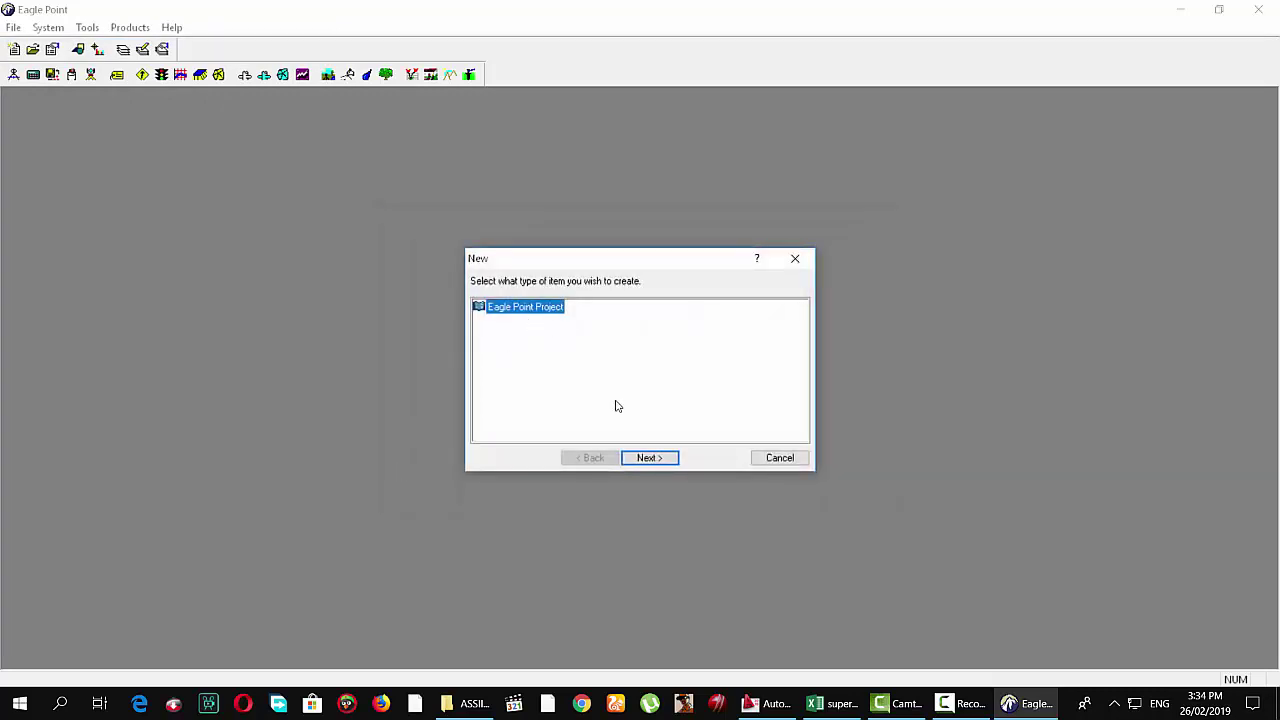
left_click(650, 457)
type("Cre")
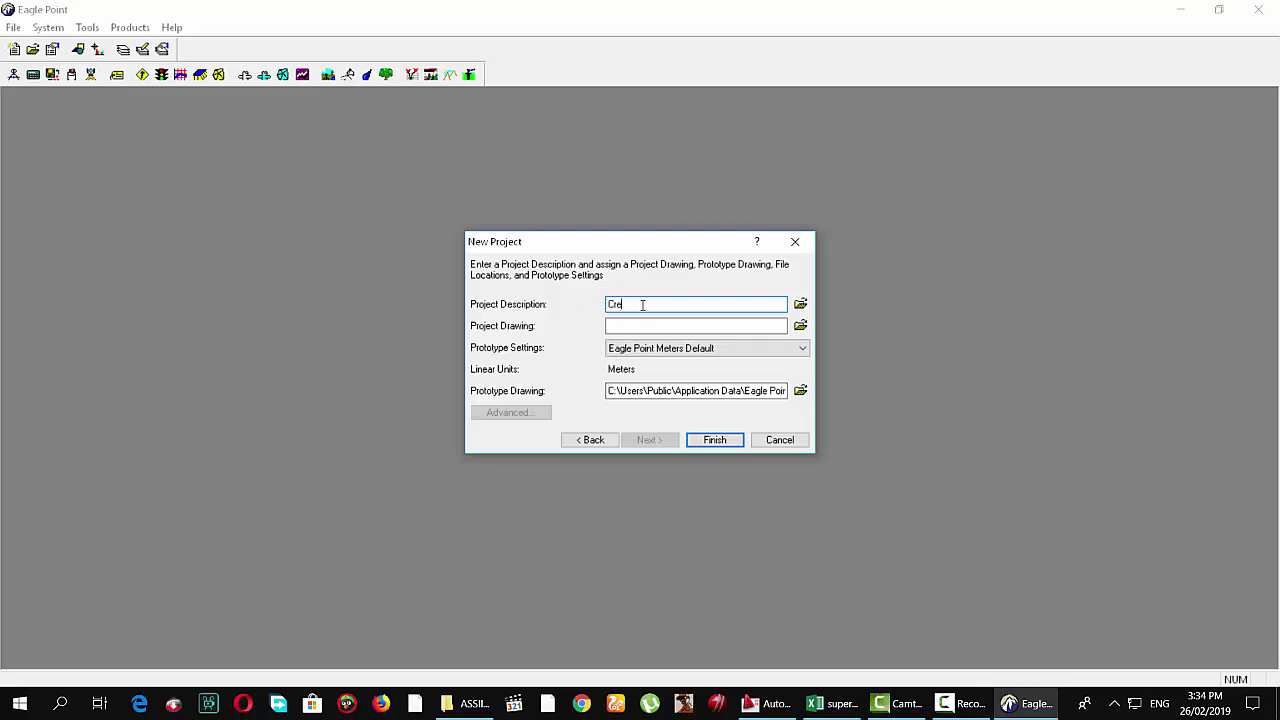
Enter the project description 'Surveying Enineering' and browse for the project drawing file
key("BackSpace")
key("BackSpace")
key("BackSpace")
type("Su")
type("rveying Enineering")
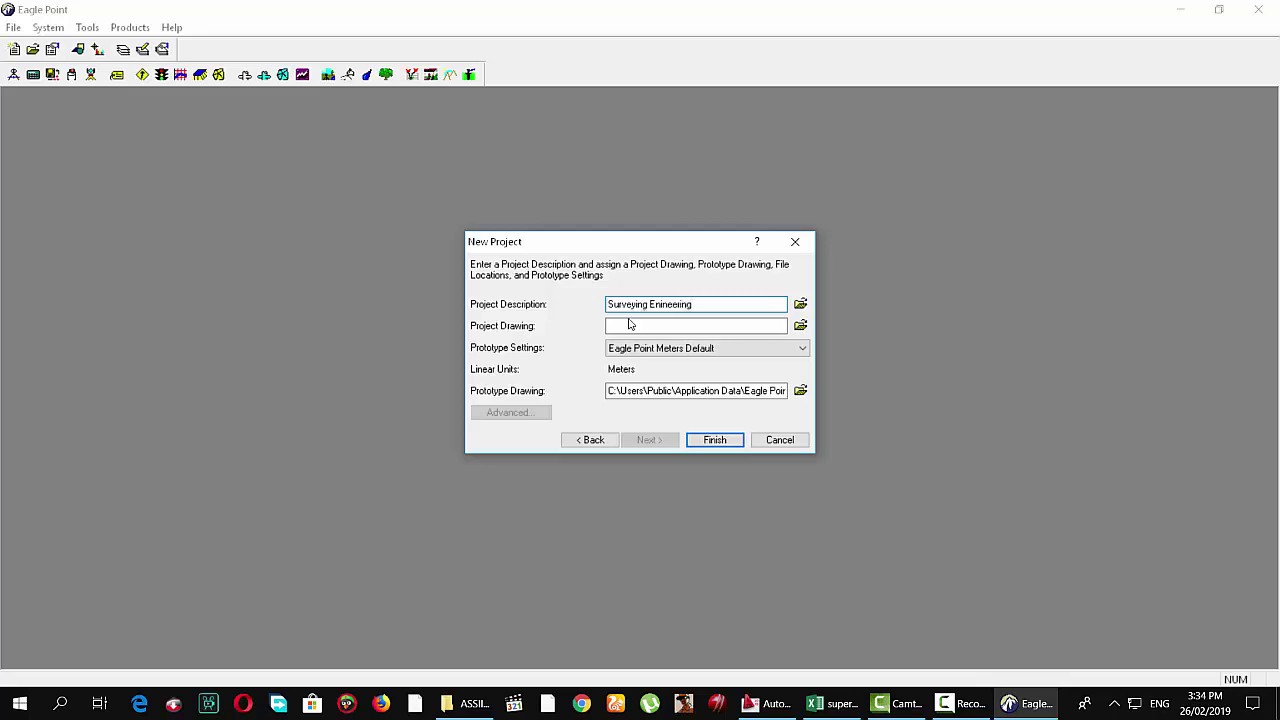
left_click(632, 325)
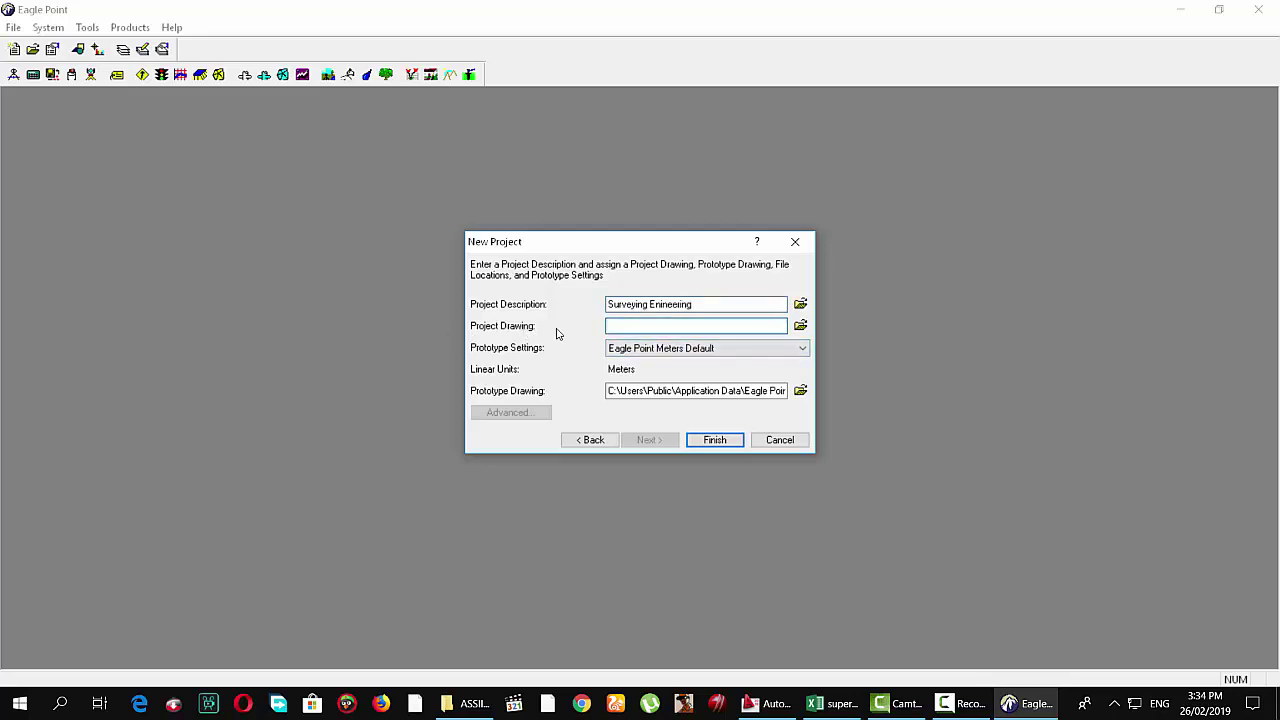
left_click(800, 325)
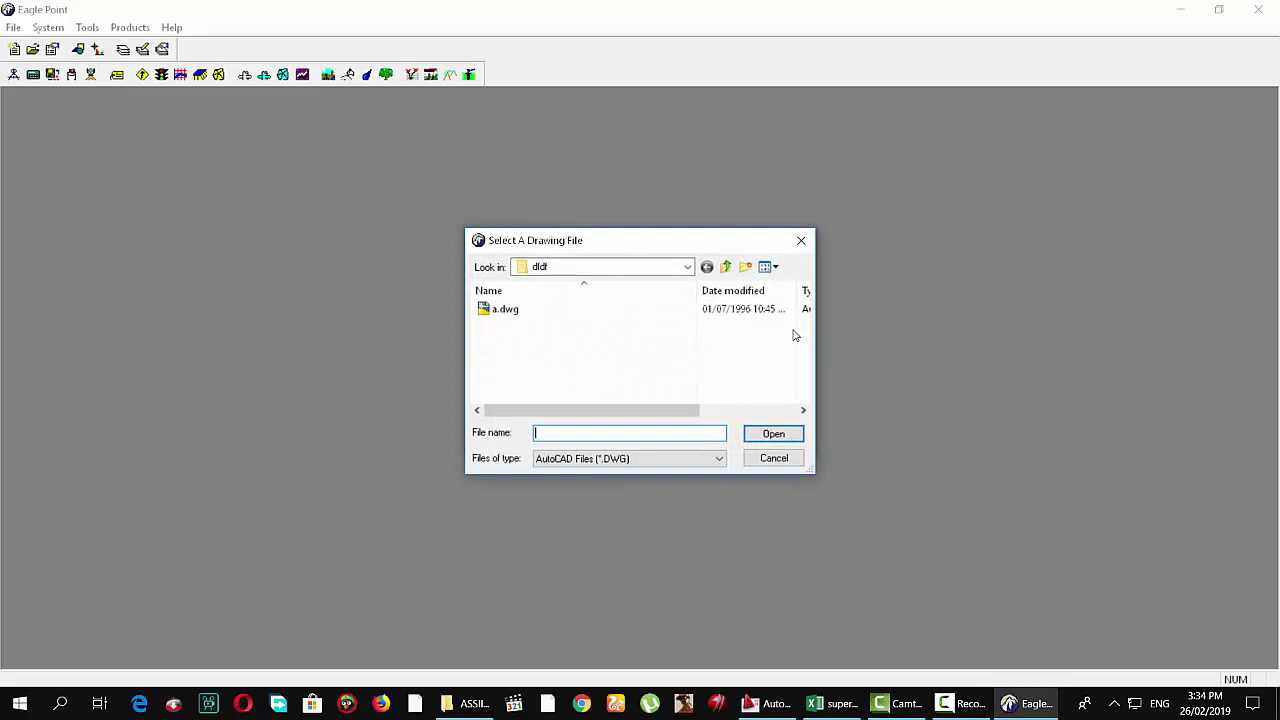
Create a 'Surveying Engineering' folder on the Desktop and open it
left_click(687, 266)
left_click(637, 285)
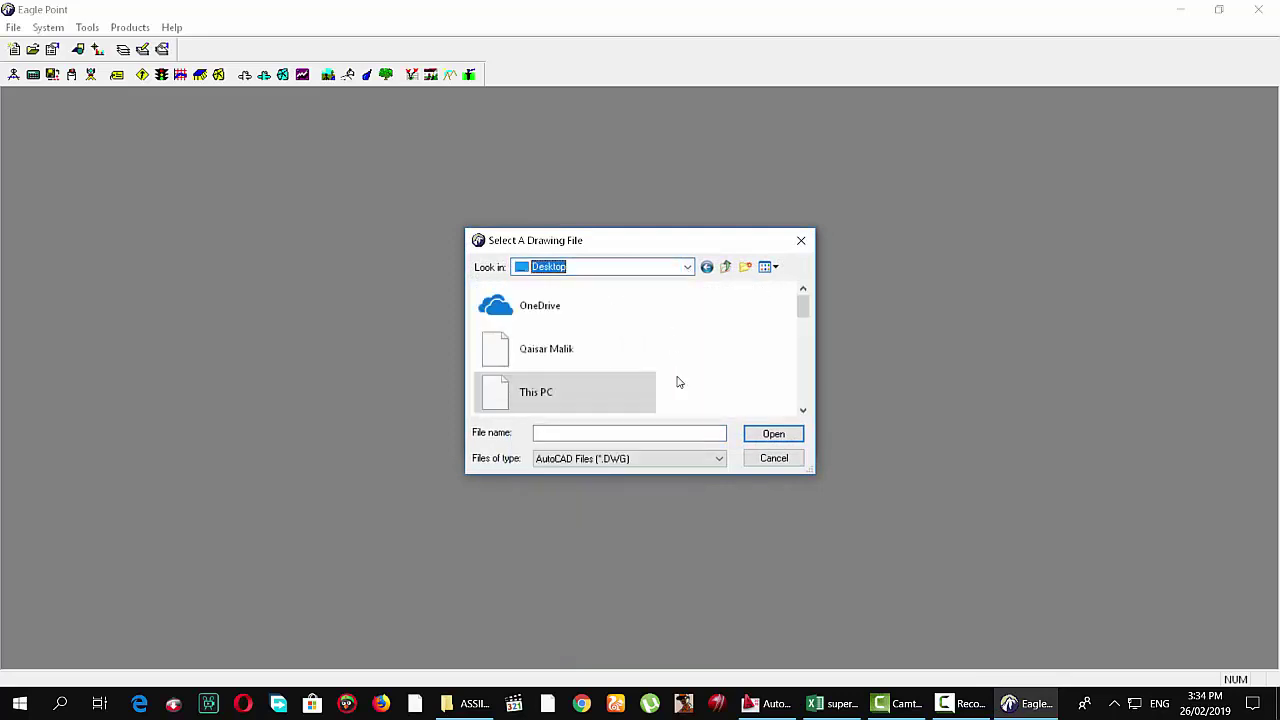
double_click(600, 400)
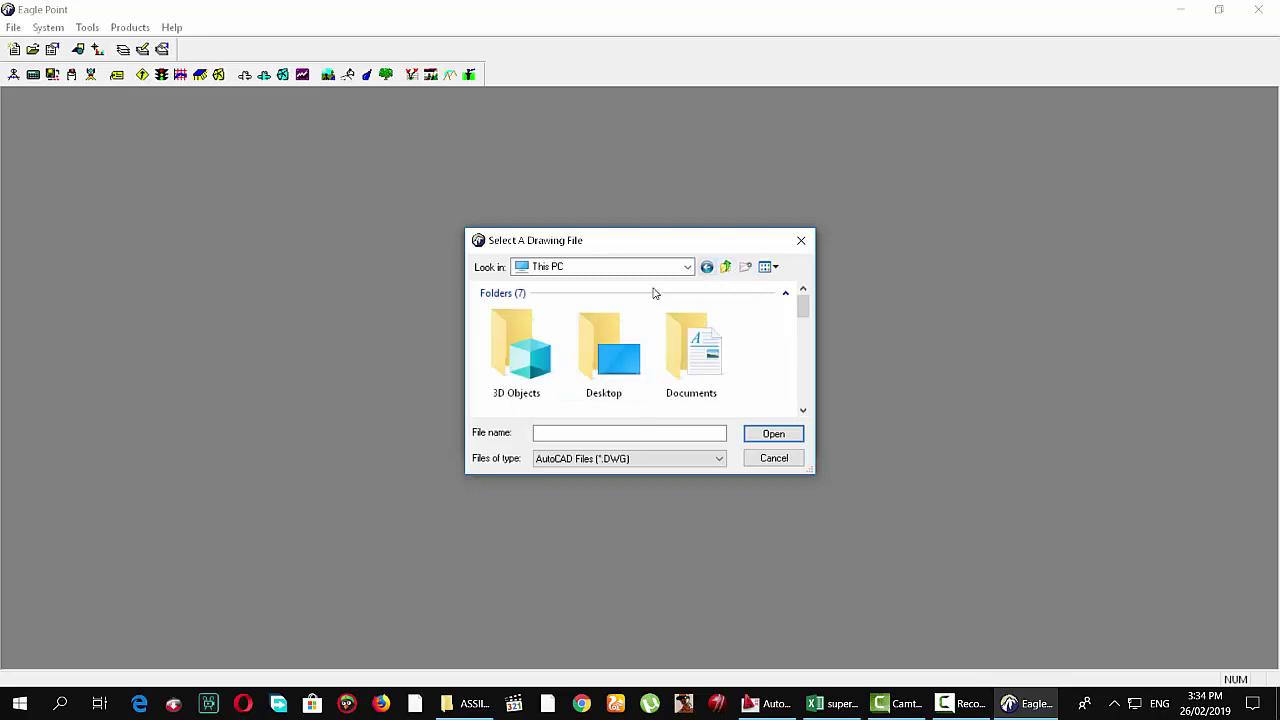
left_click(727, 268)
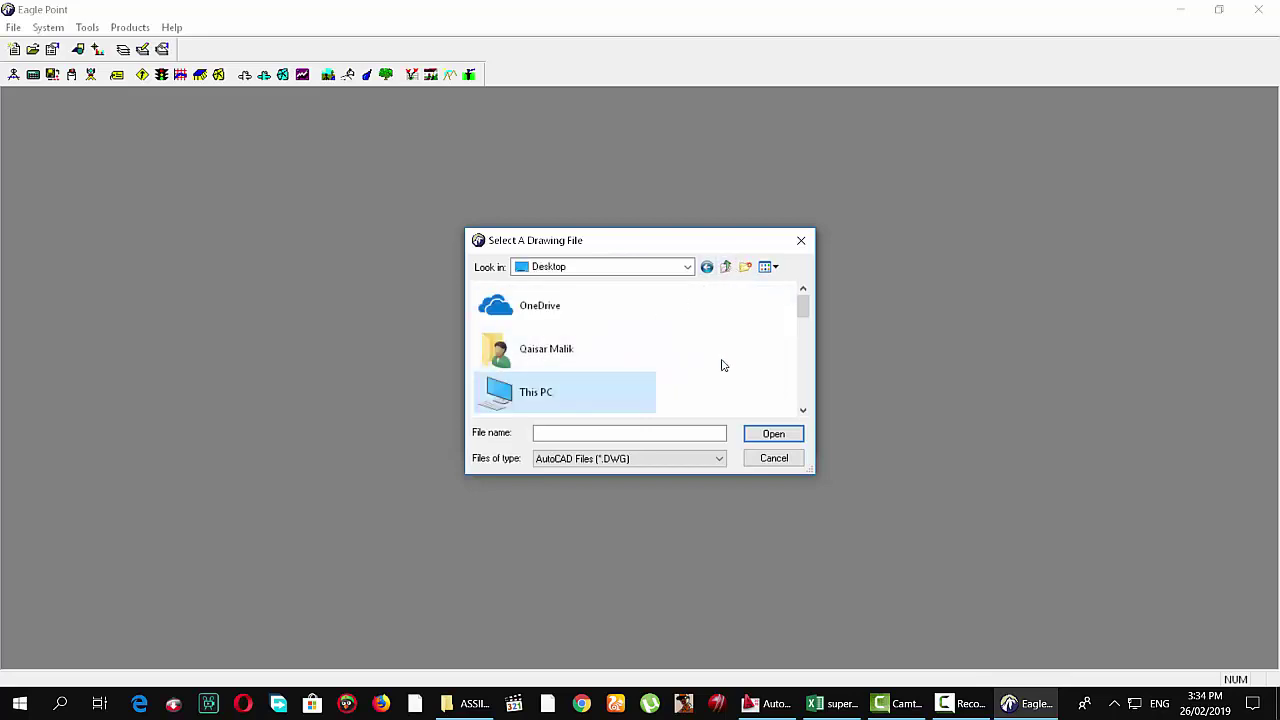
left_click(746, 267)
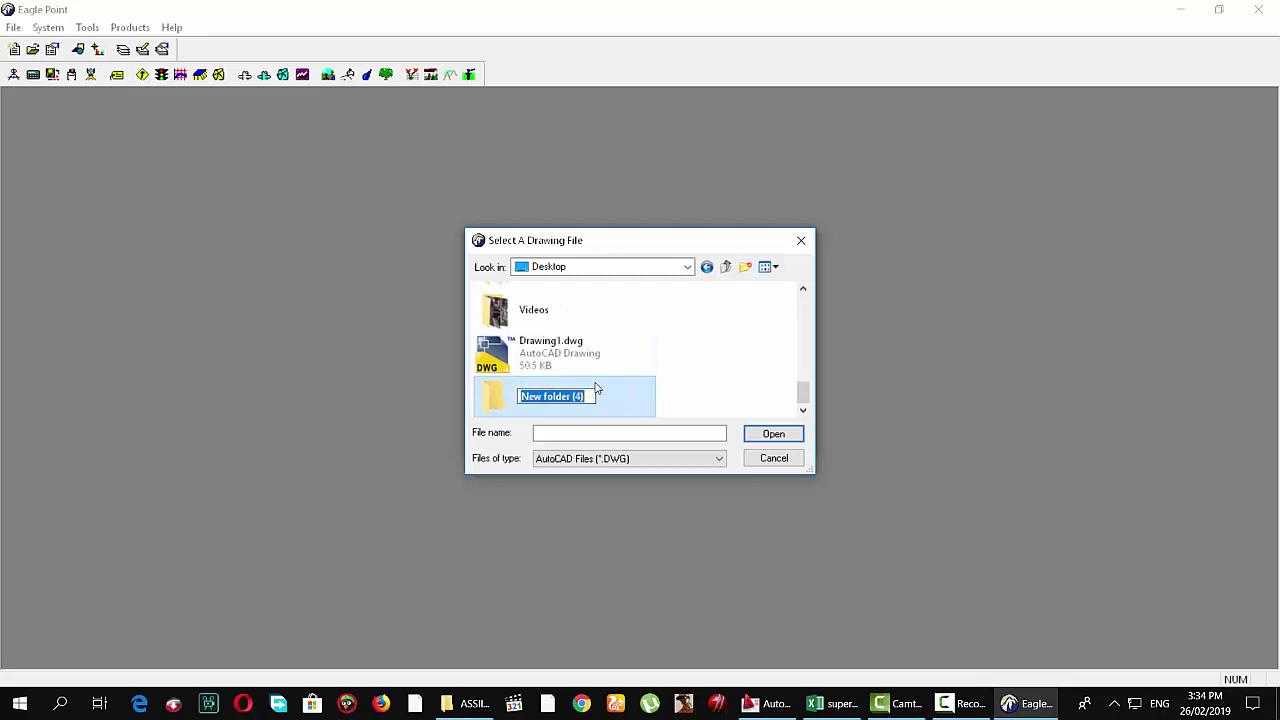
type("SSurve")
type("ying E")
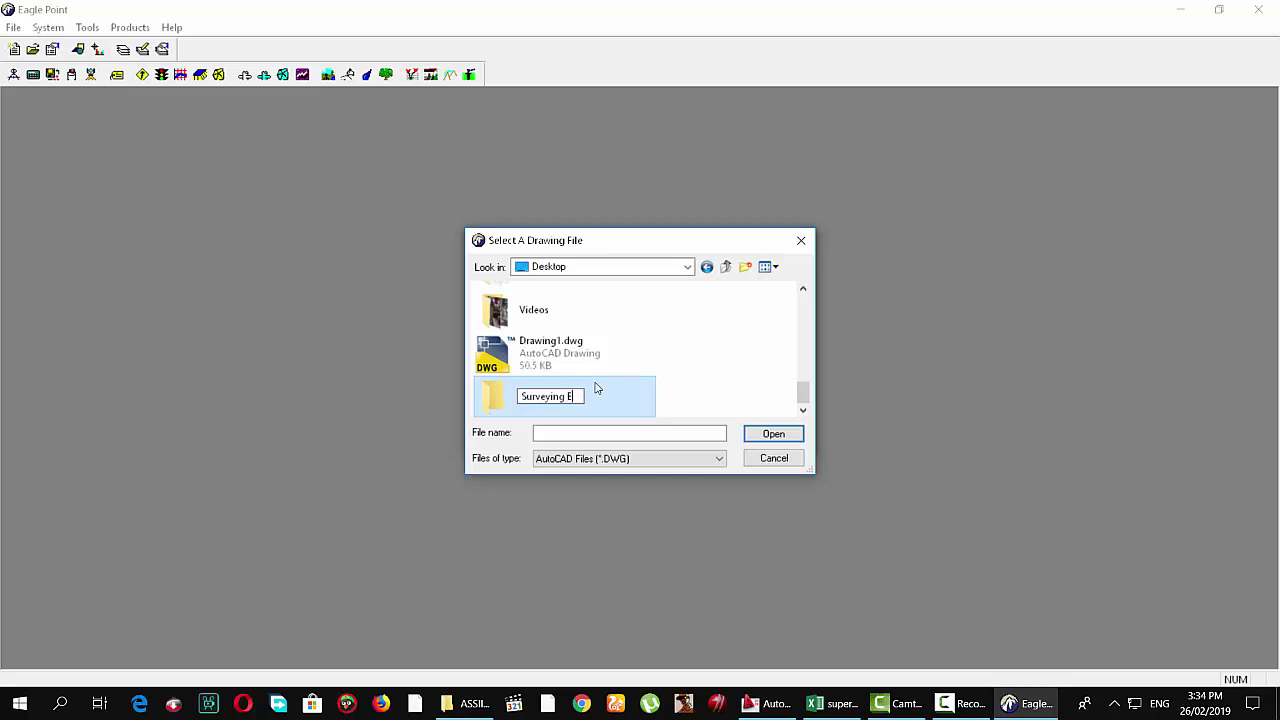
type("nginee")
type("ring")
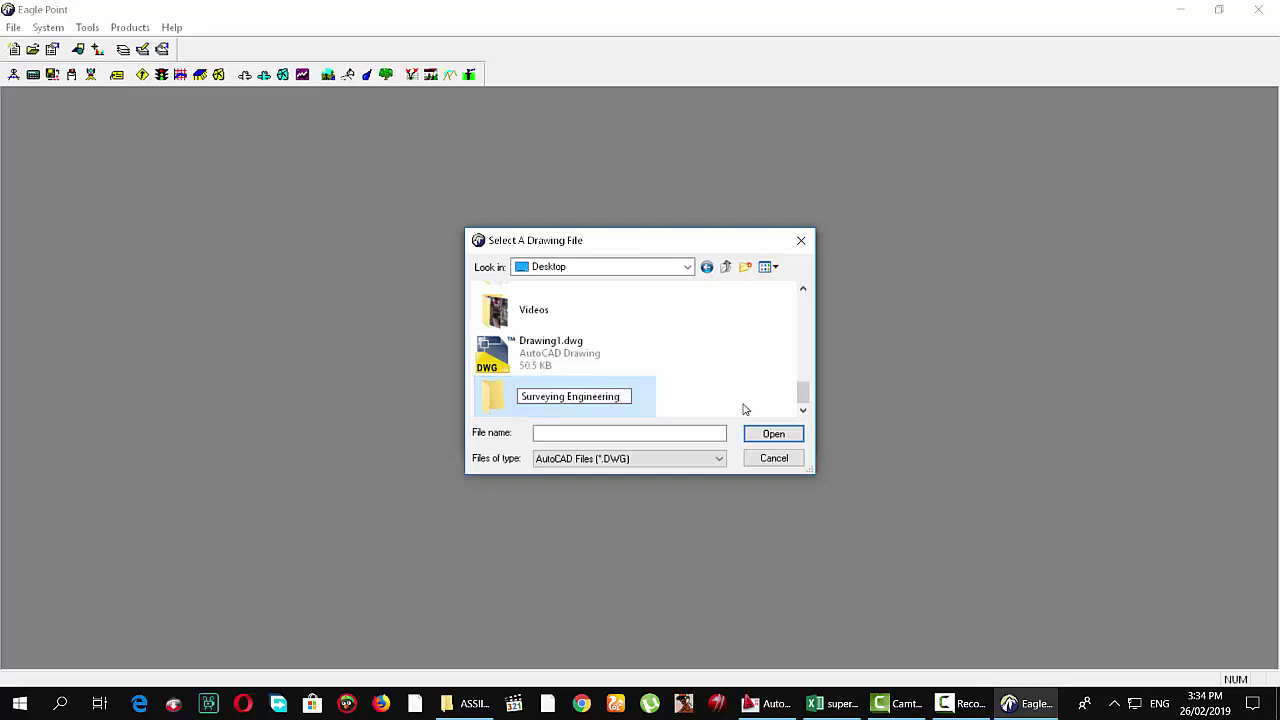
key("Return")
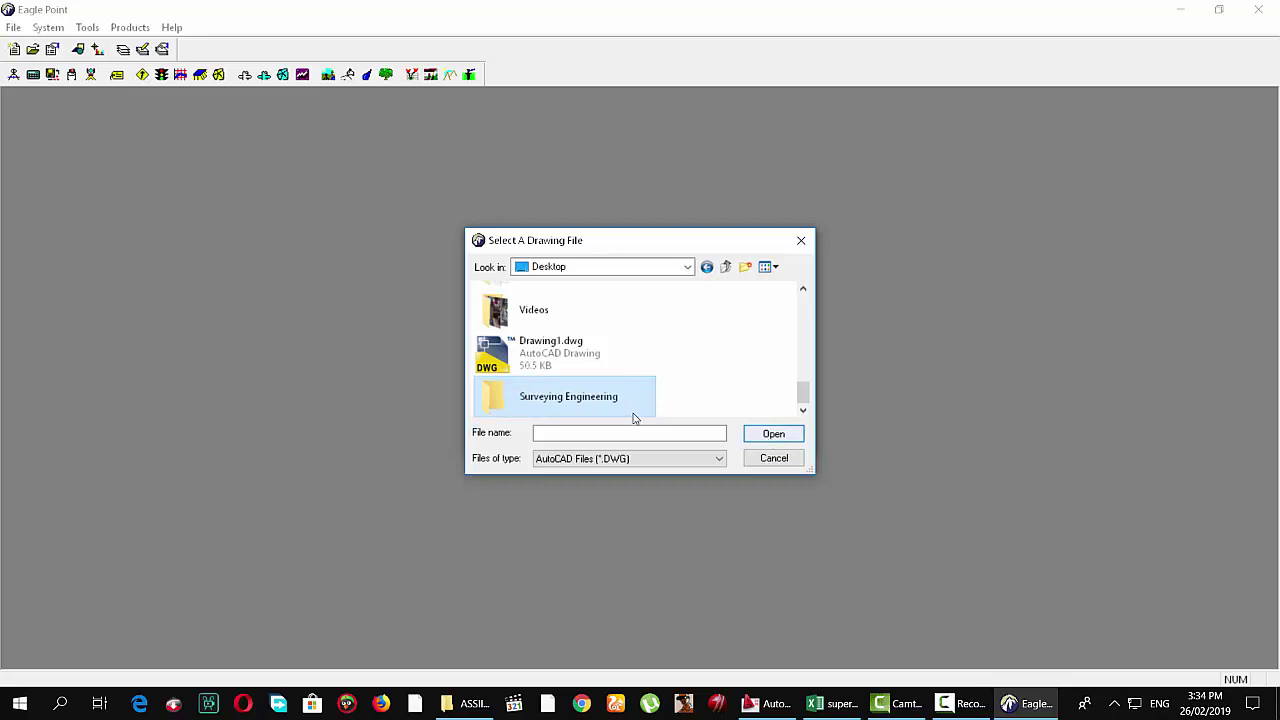
double_click(566, 393)
Set the project drawing file name to Countour.dwg
left_click(594, 434)
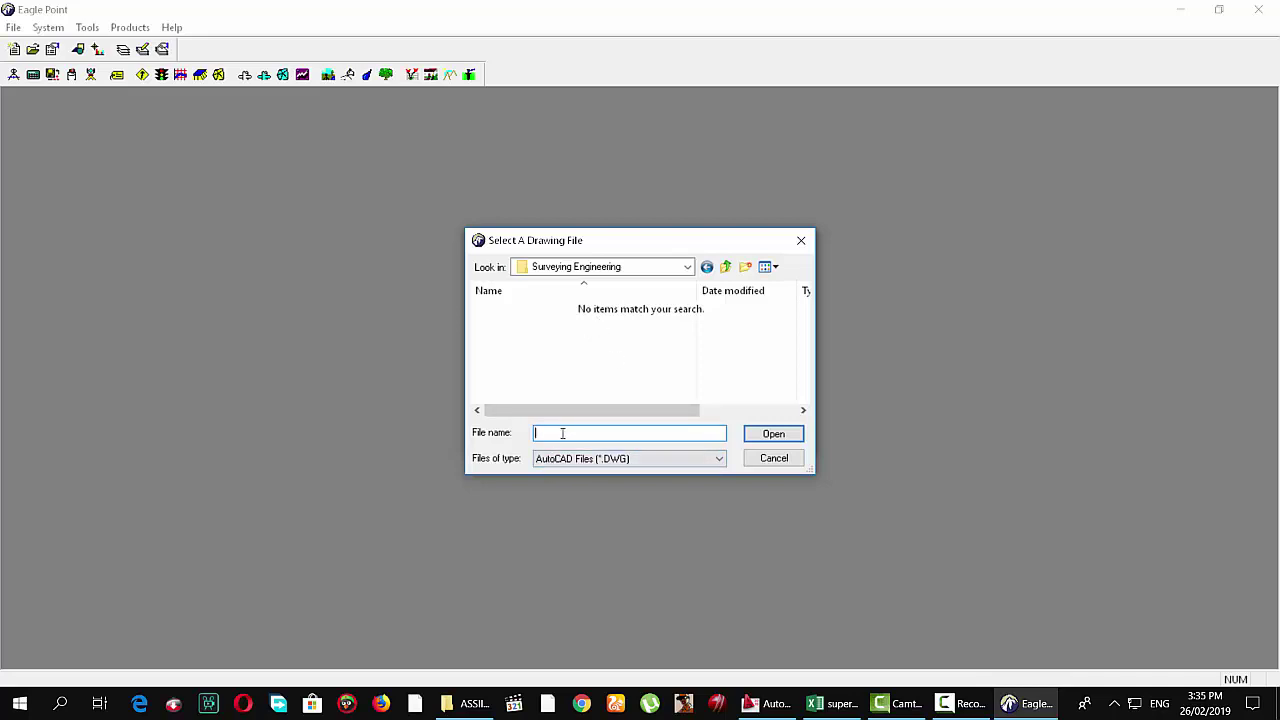
type("C")
type("ou")
type("W")
key("BackSpace")
key("BackSpace")
type("dwg")
left_click(773, 435)
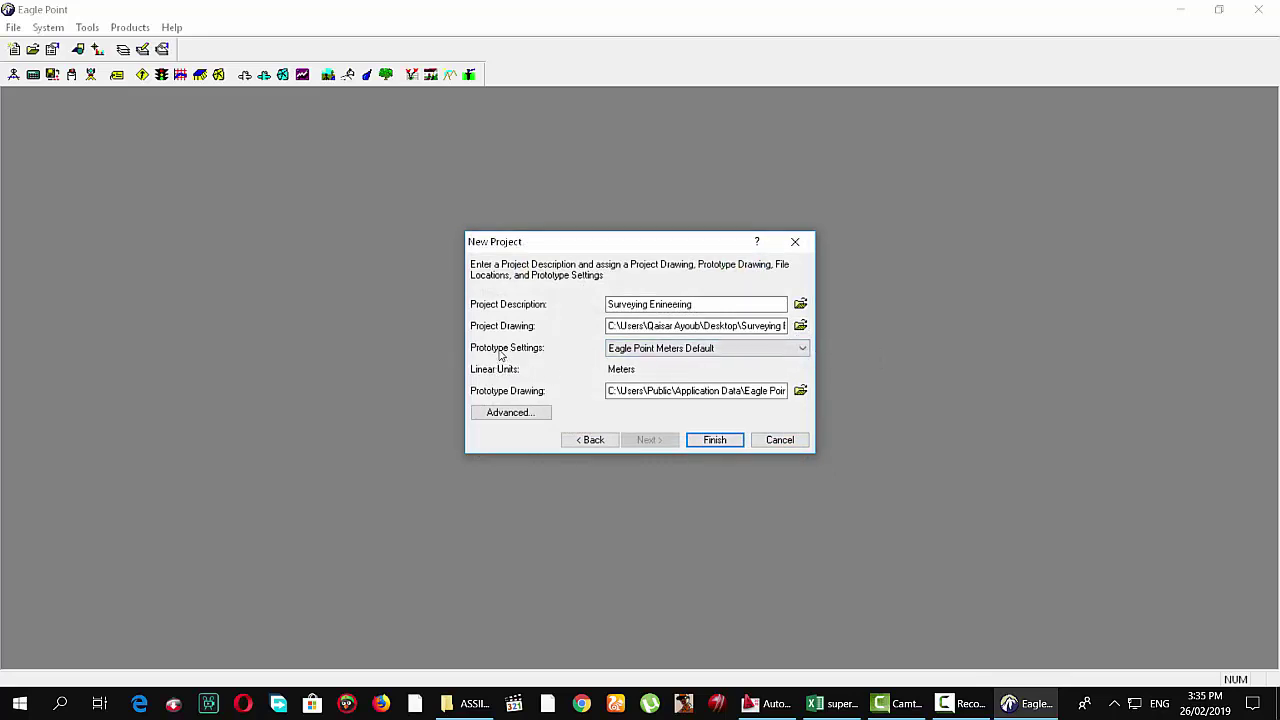
Keep Eagle Point Meters Default prototype settings, skip choosing a prototype drawing, and finish the project
left_click(666, 350)
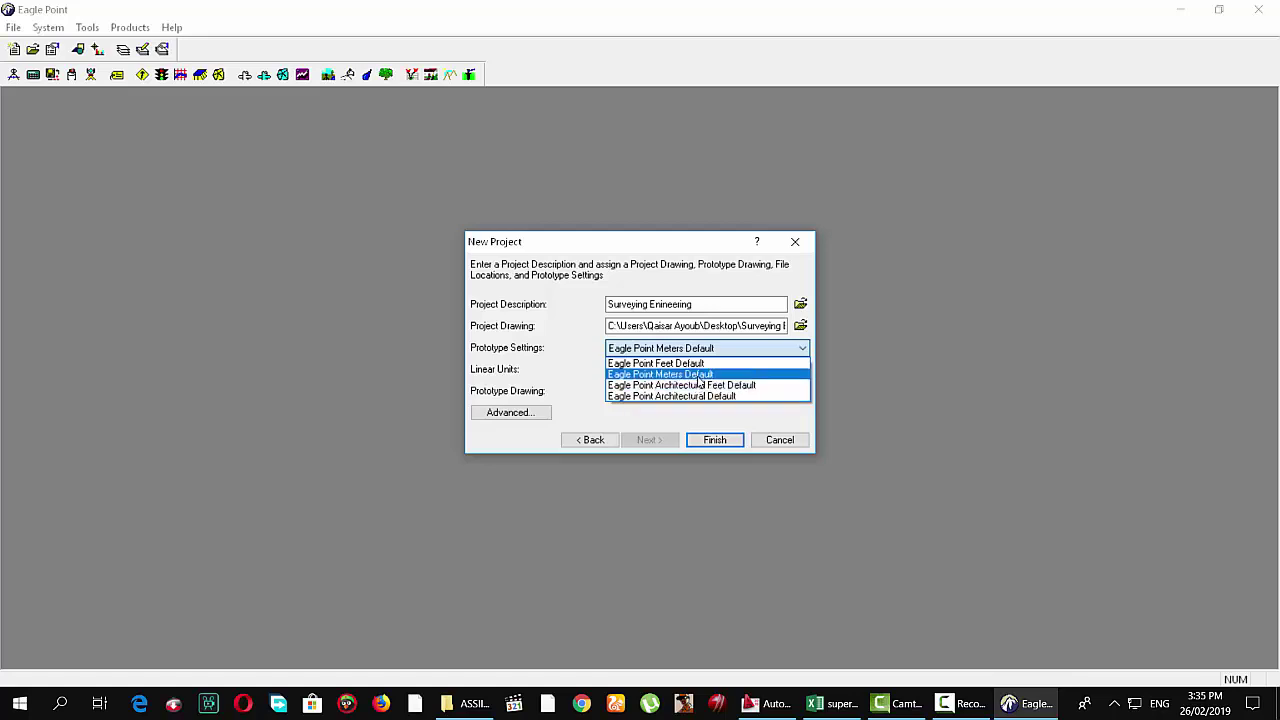
left_click(699, 375)
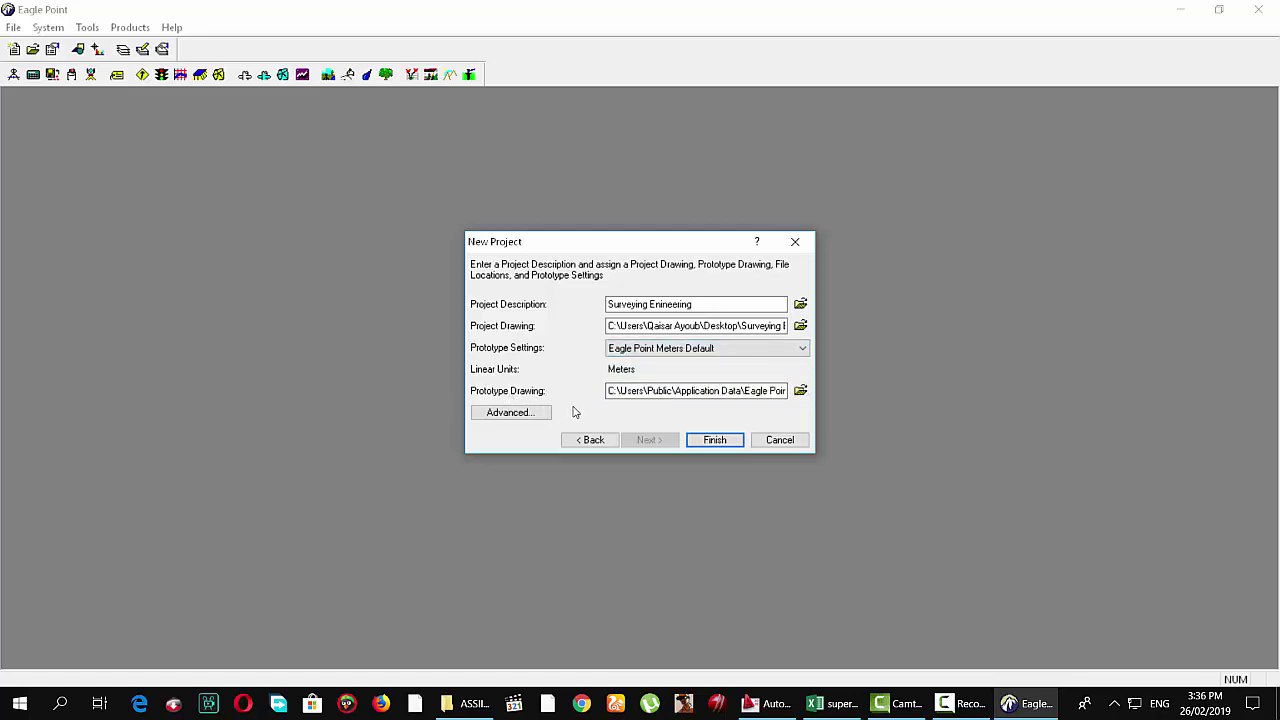
left_click(803, 391)
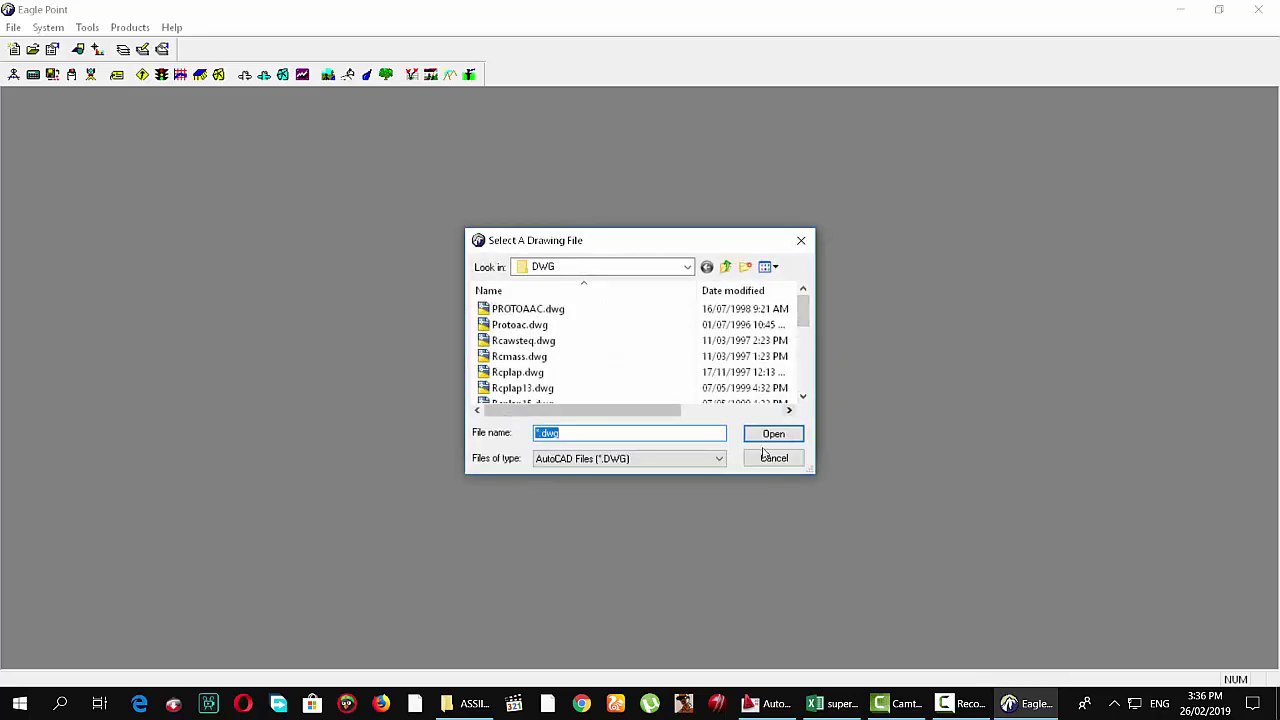
left_click(782, 459)
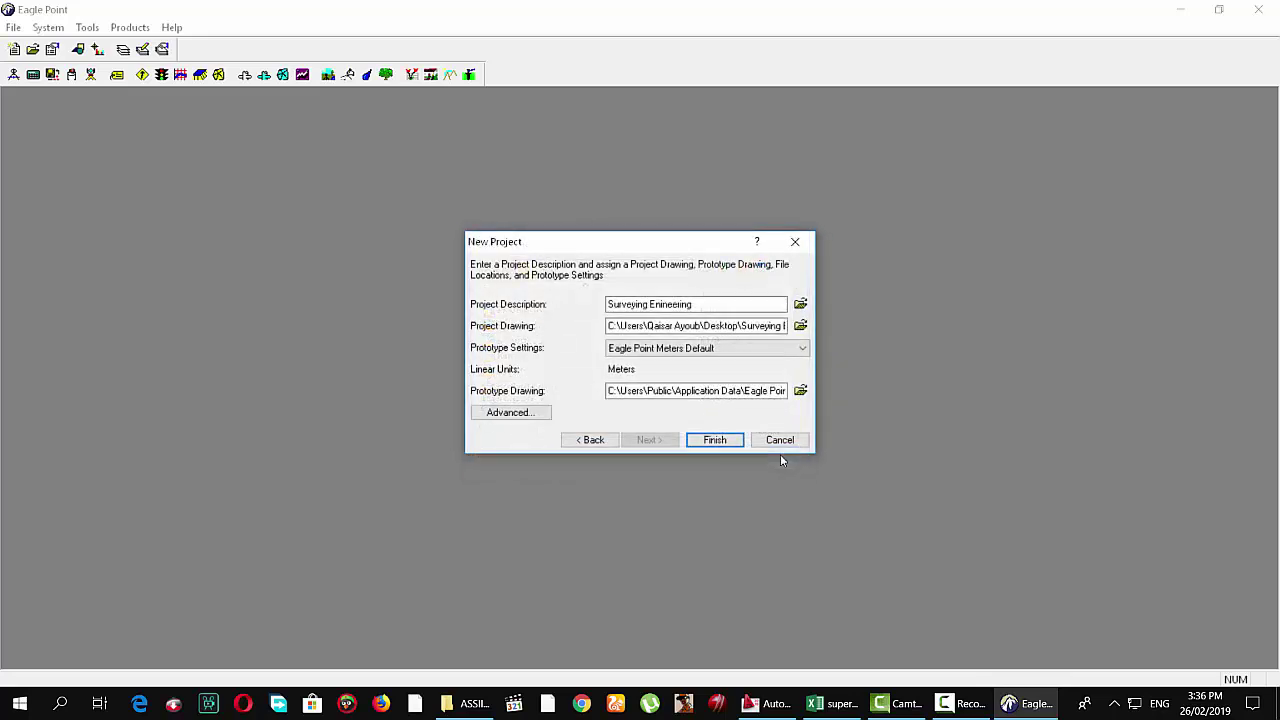
left_click(729, 443)
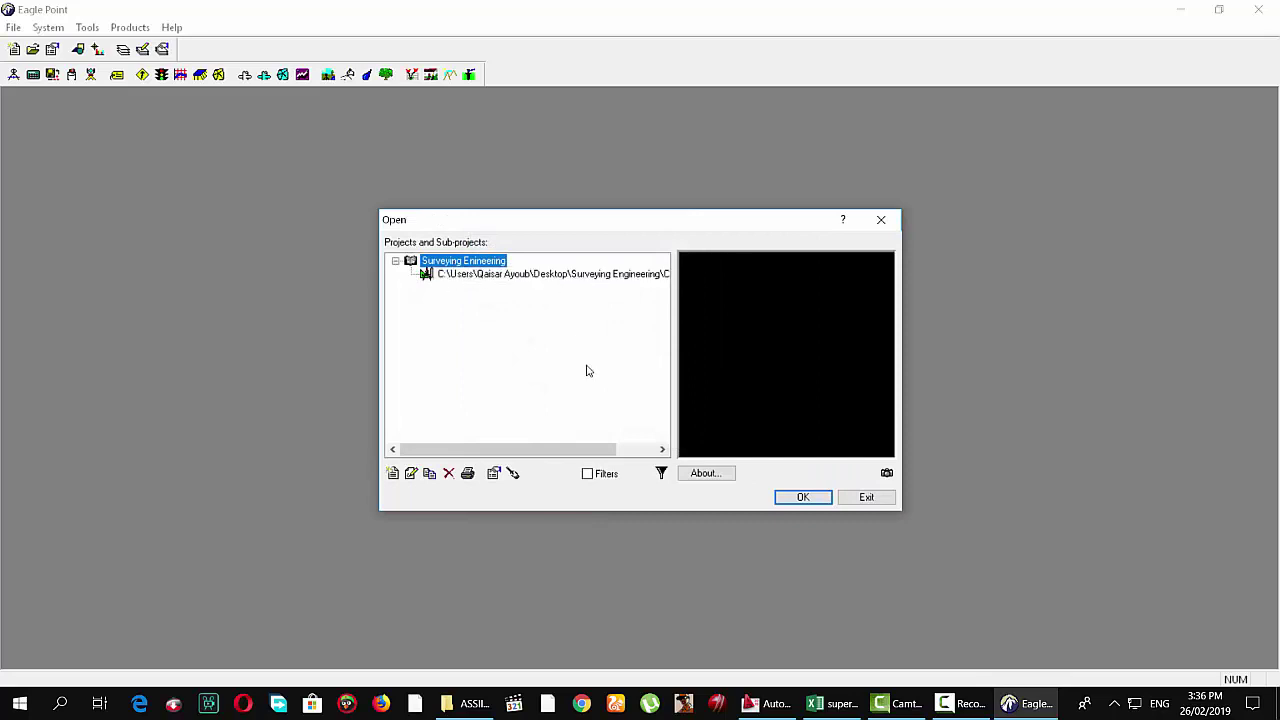
Open the Surveying Enineering project and launch CAD from Eagle Point
left_click(802, 497)
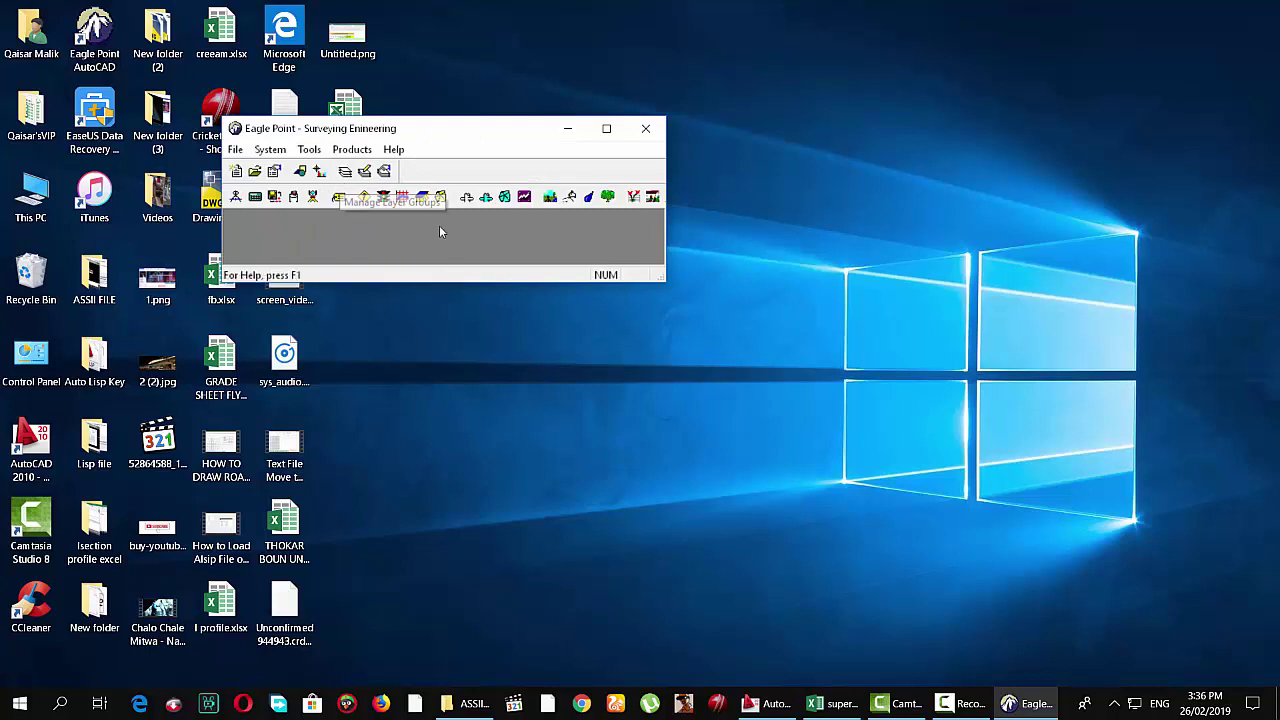
left_click(310, 150)
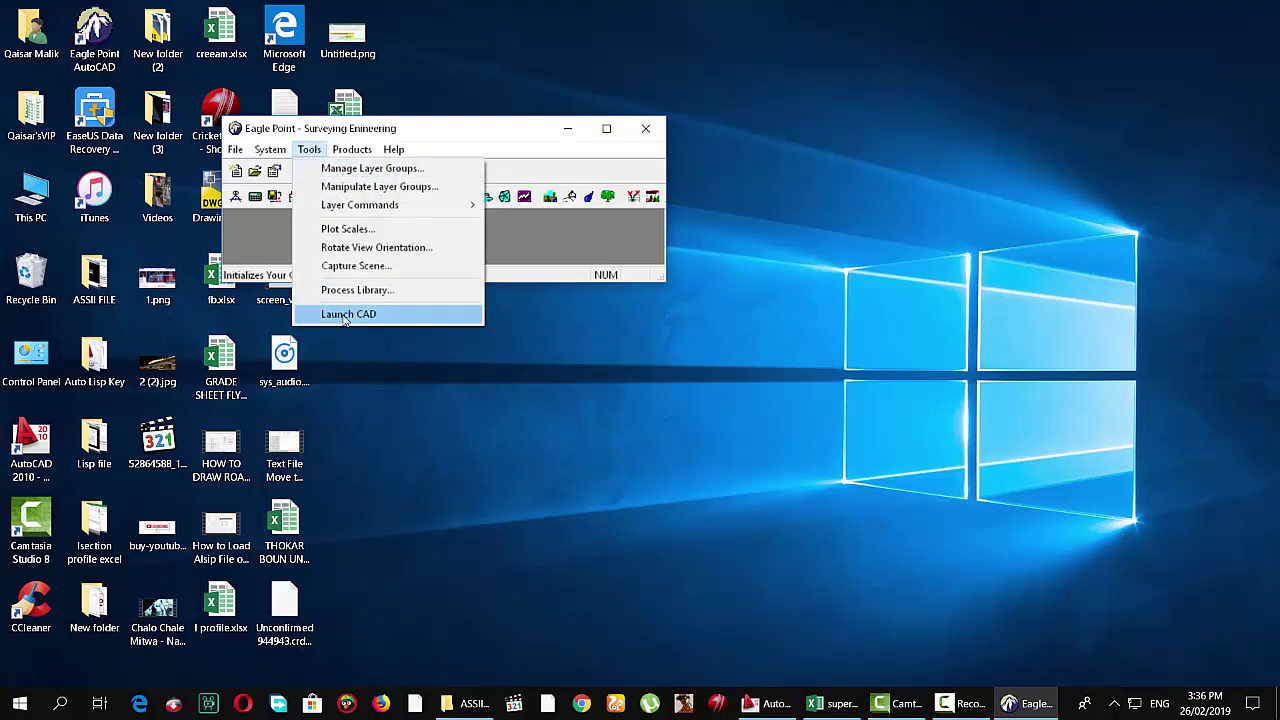
left_click(345, 316)
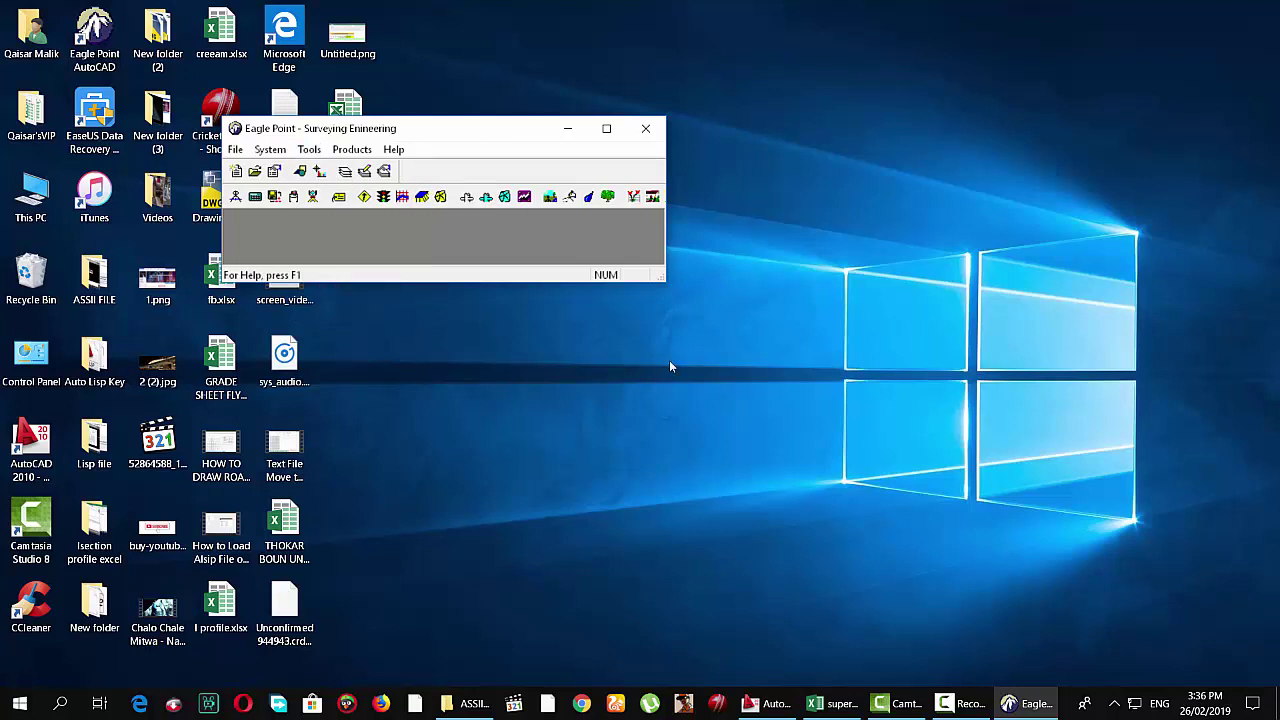
Bring the AutoCAD window forward and minimize Eagle Point to load Countour.dwg
left_click(765, 703)
right_click(765, 703)
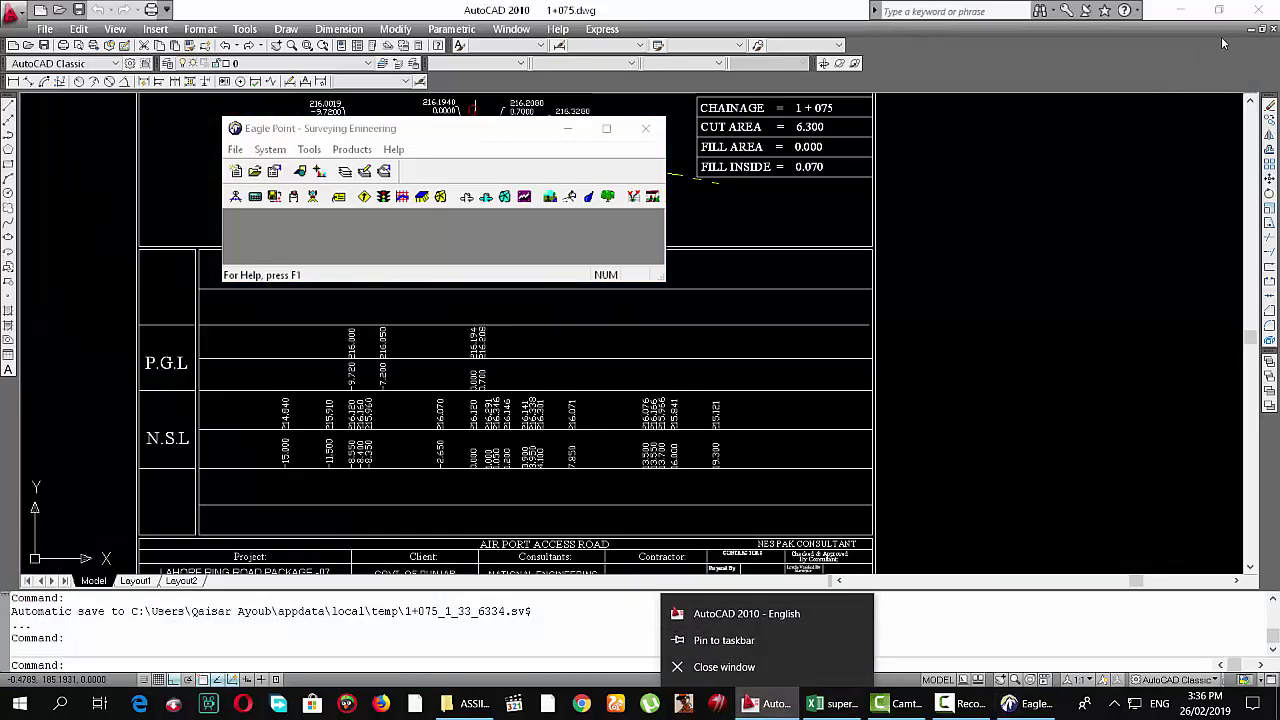
left_click(1221, 36)
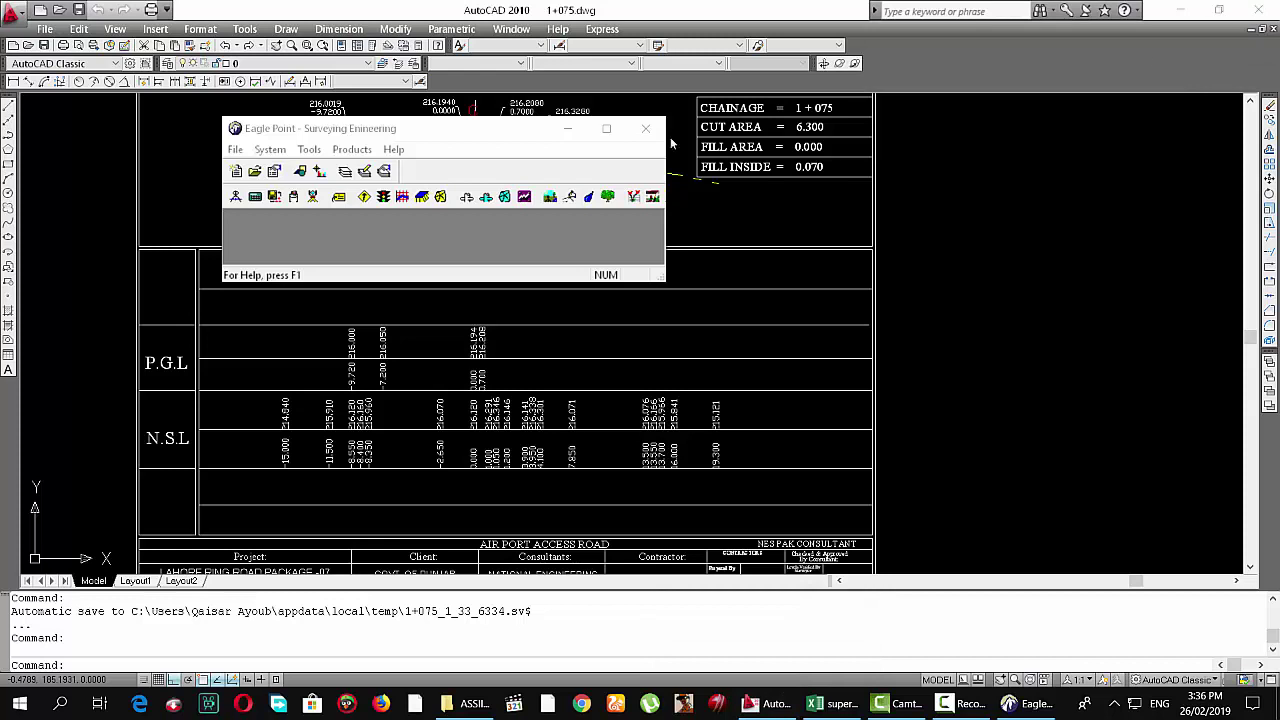
left_click(567, 128)
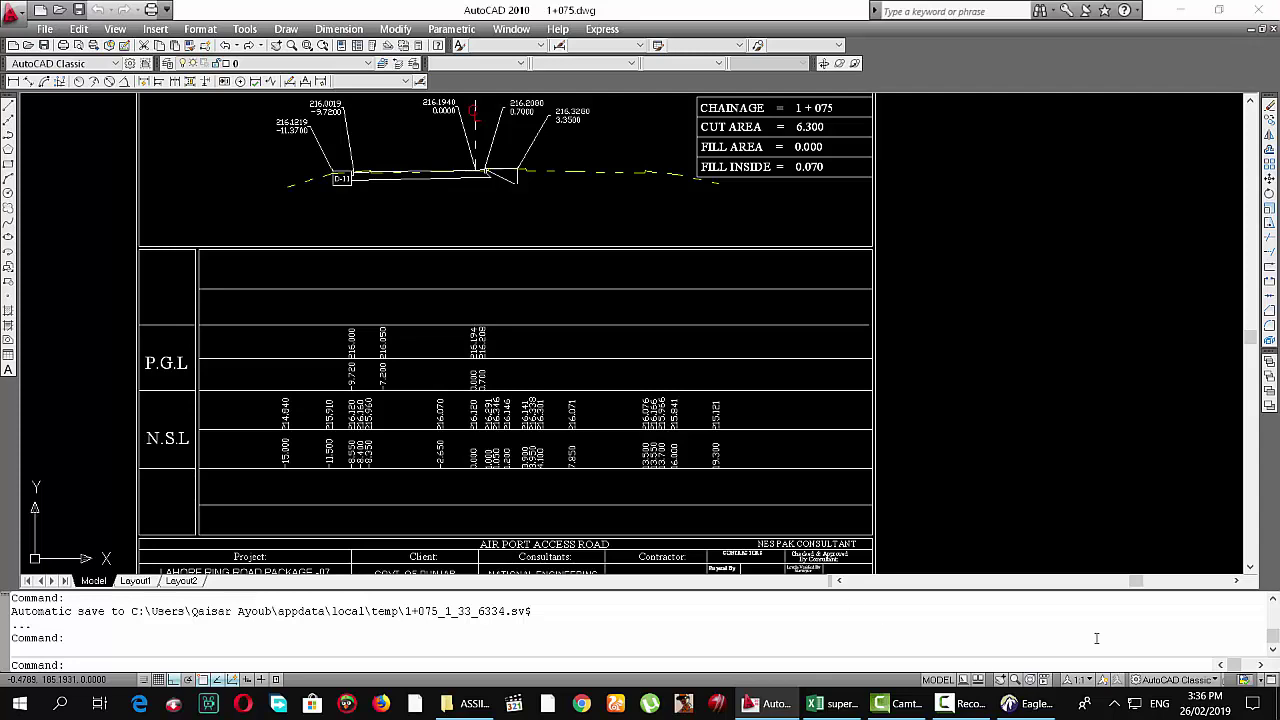
left_click(957, 703)
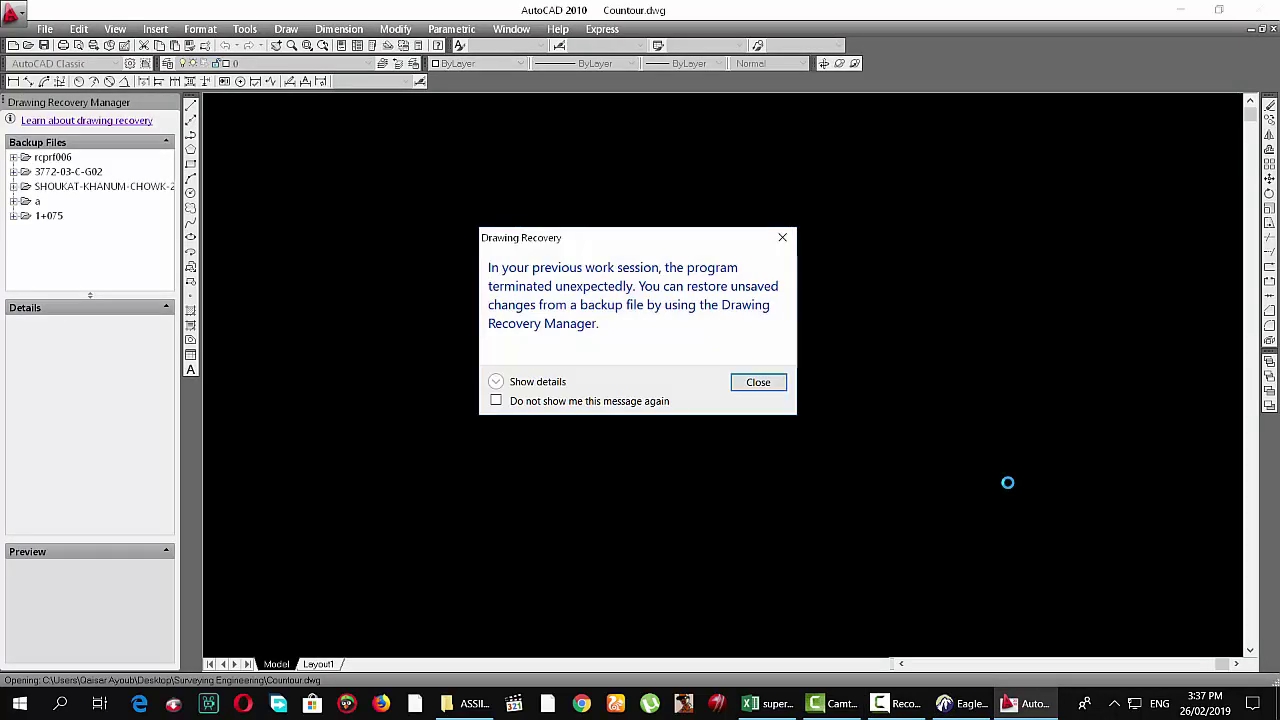
Dismiss the Drawing Recovery notice and palette, then show Eagle Point's Products list
left_click(772, 389)
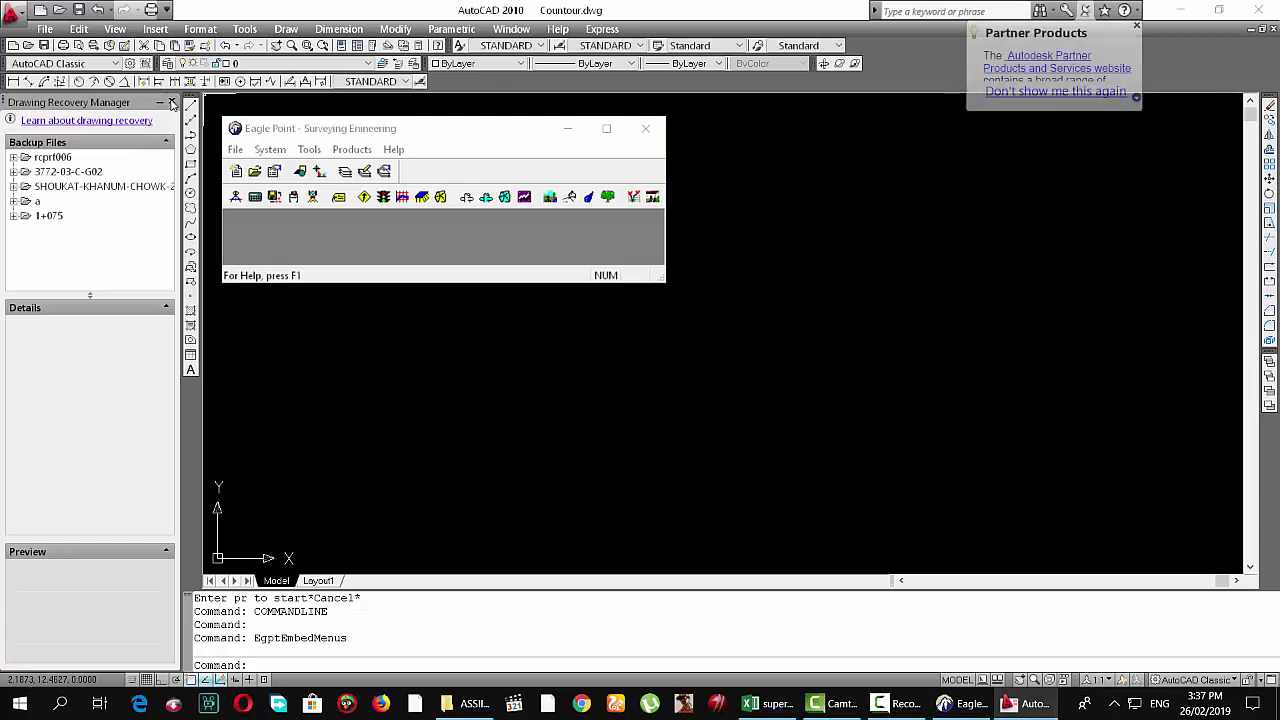
left_click(170, 104)
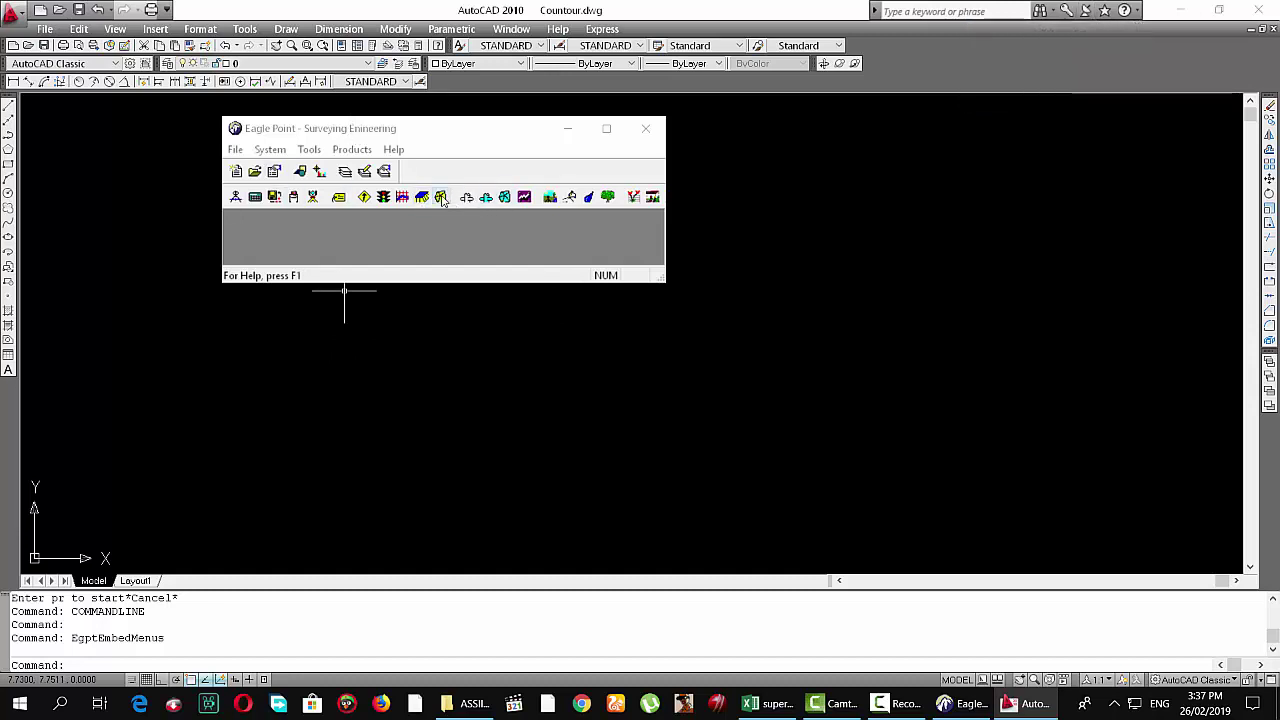
left_click(320, 156)
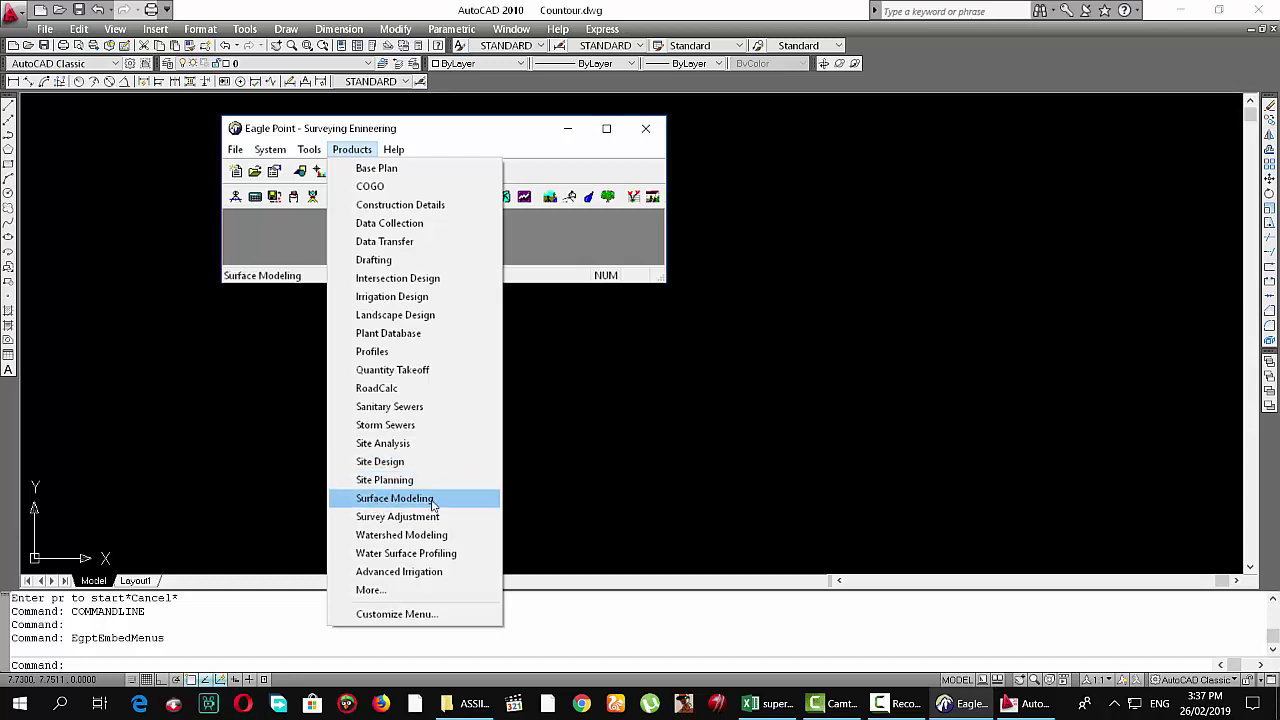
Launch the Surface Modeling module and place its toolbar over the Eagle Point window
left_click(375, 499)
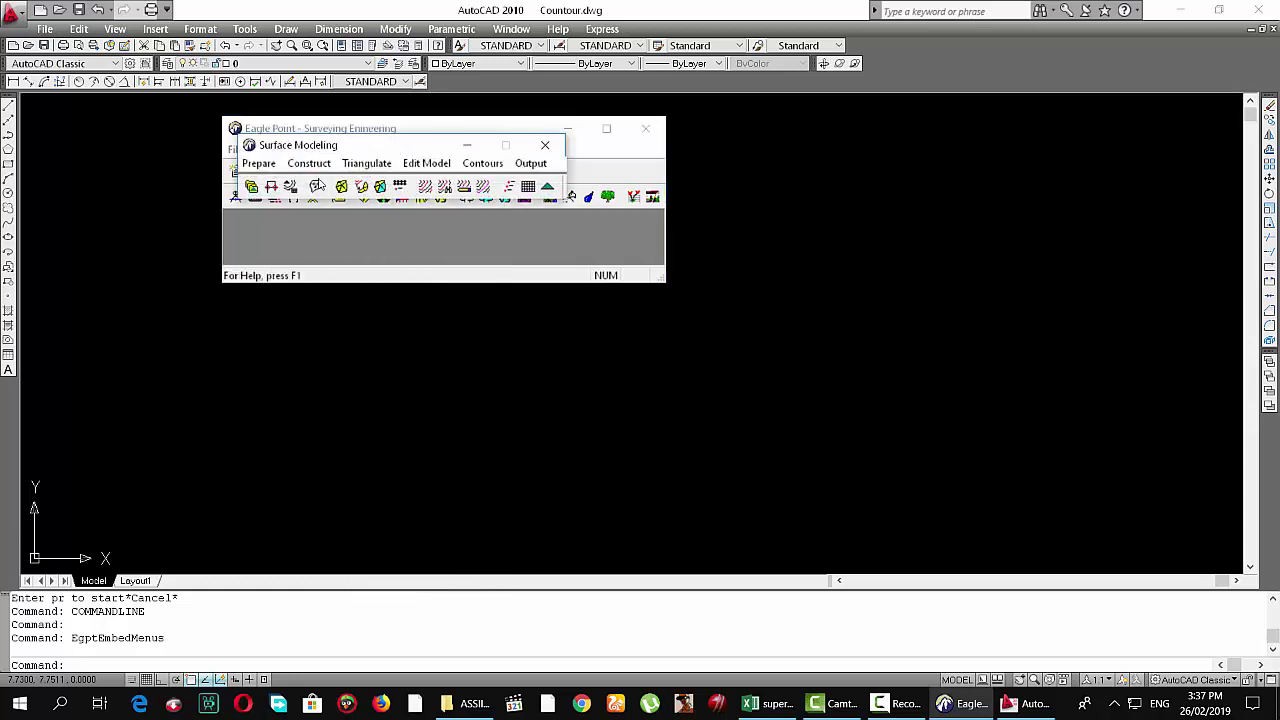
left_click_drag(380, 142, 620, 322)
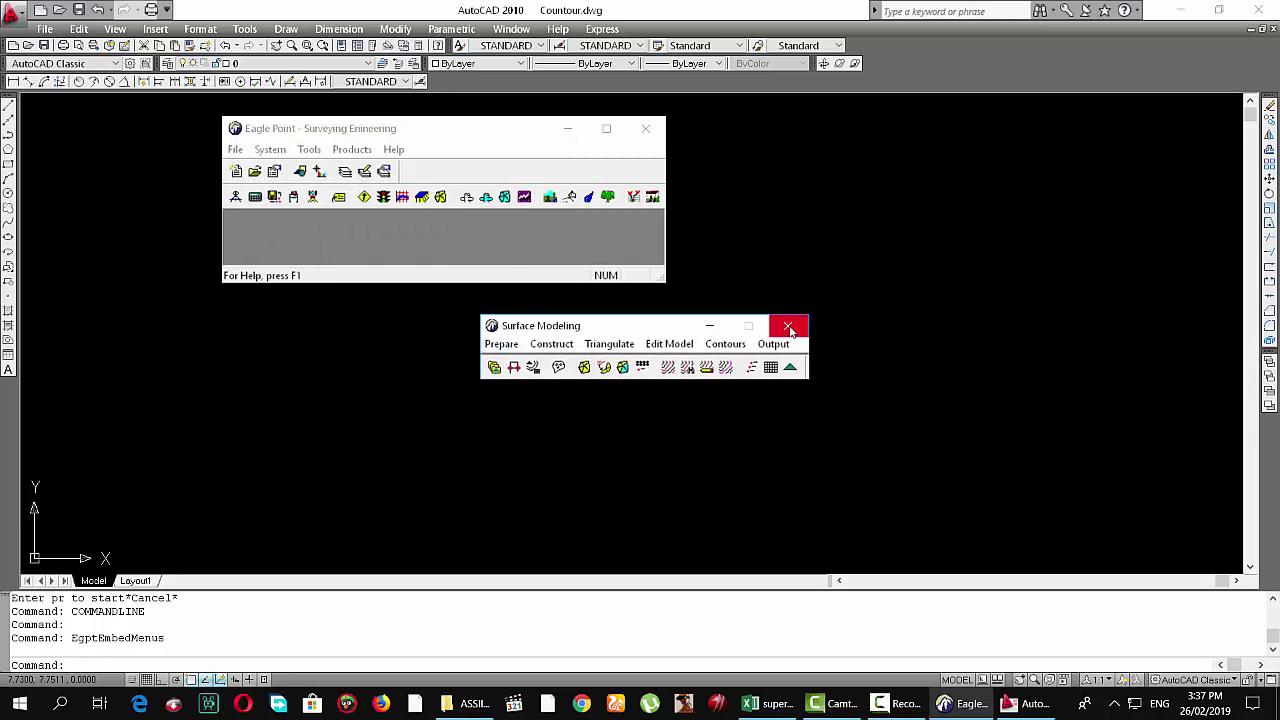
left_click(788, 327)
left_click(441, 197)
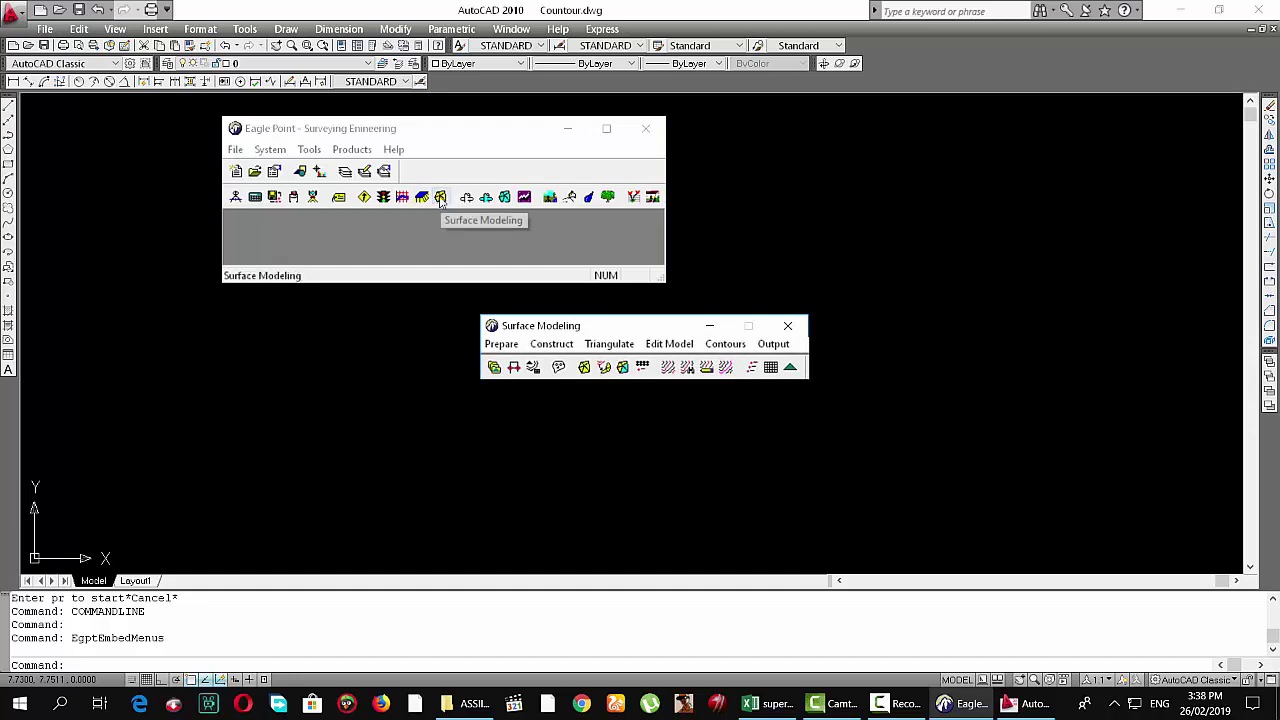
left_click_drag(565, 329, 442, 217)
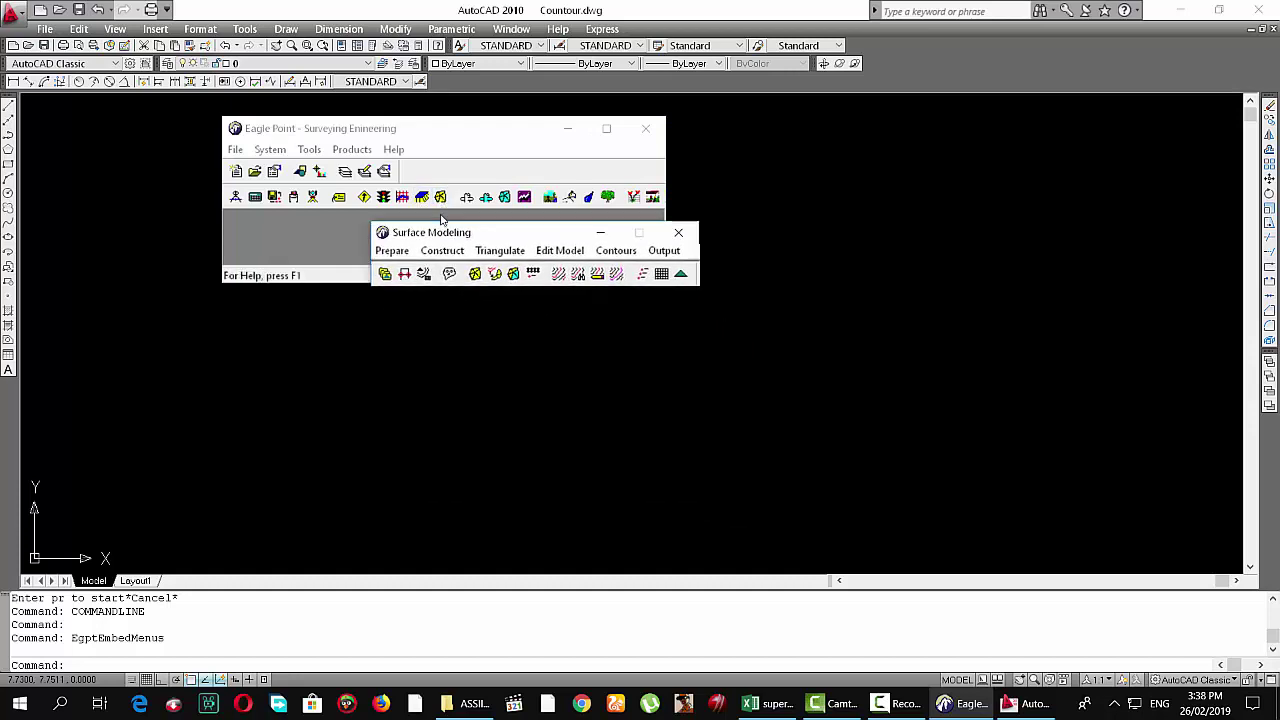
left_click(379, 232)
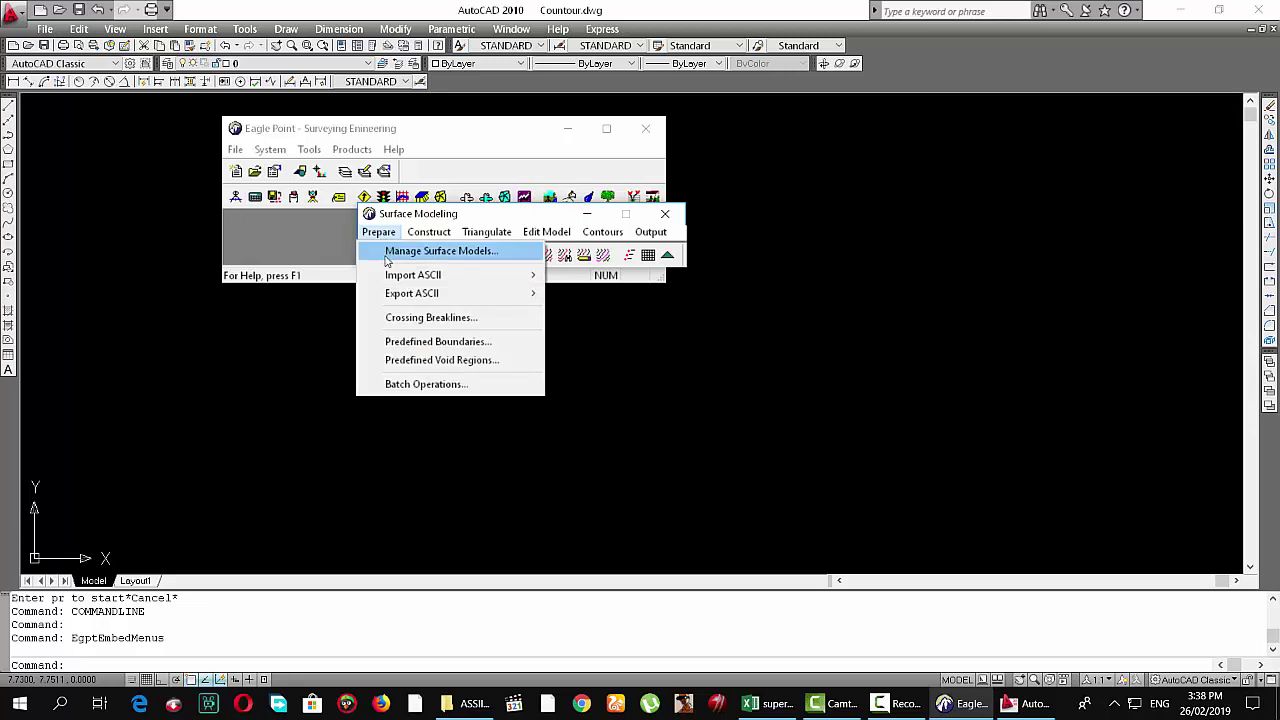
Create surface model 'Survey' with a 100 maximum triangle side length in Manage Surface Models
left_click(389, 251)
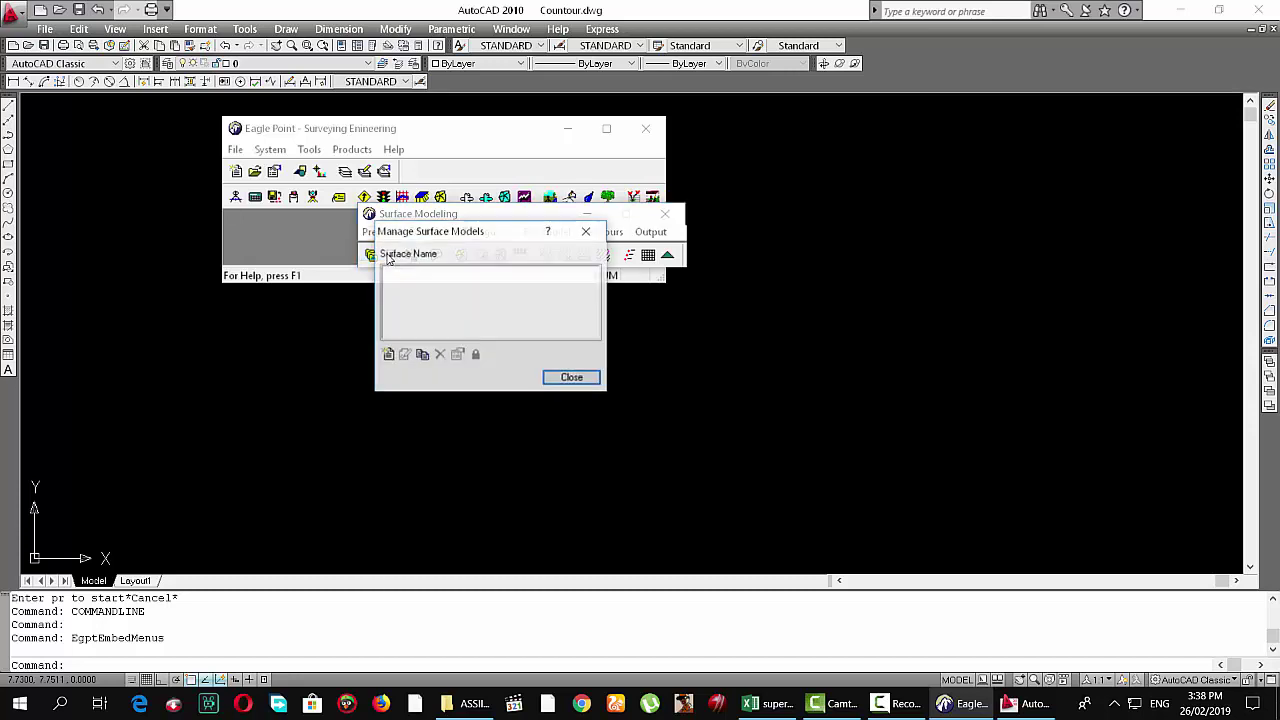
left_click(389, 357)
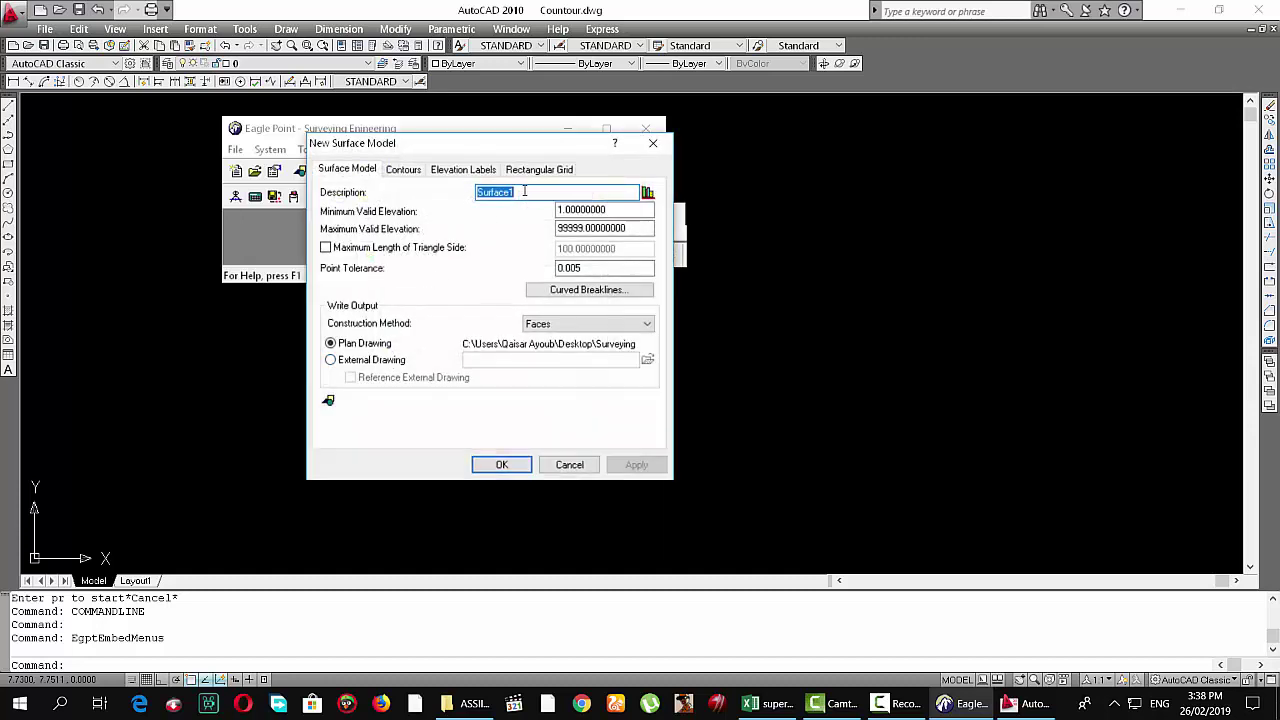
type("S")
left_click(326, 248)
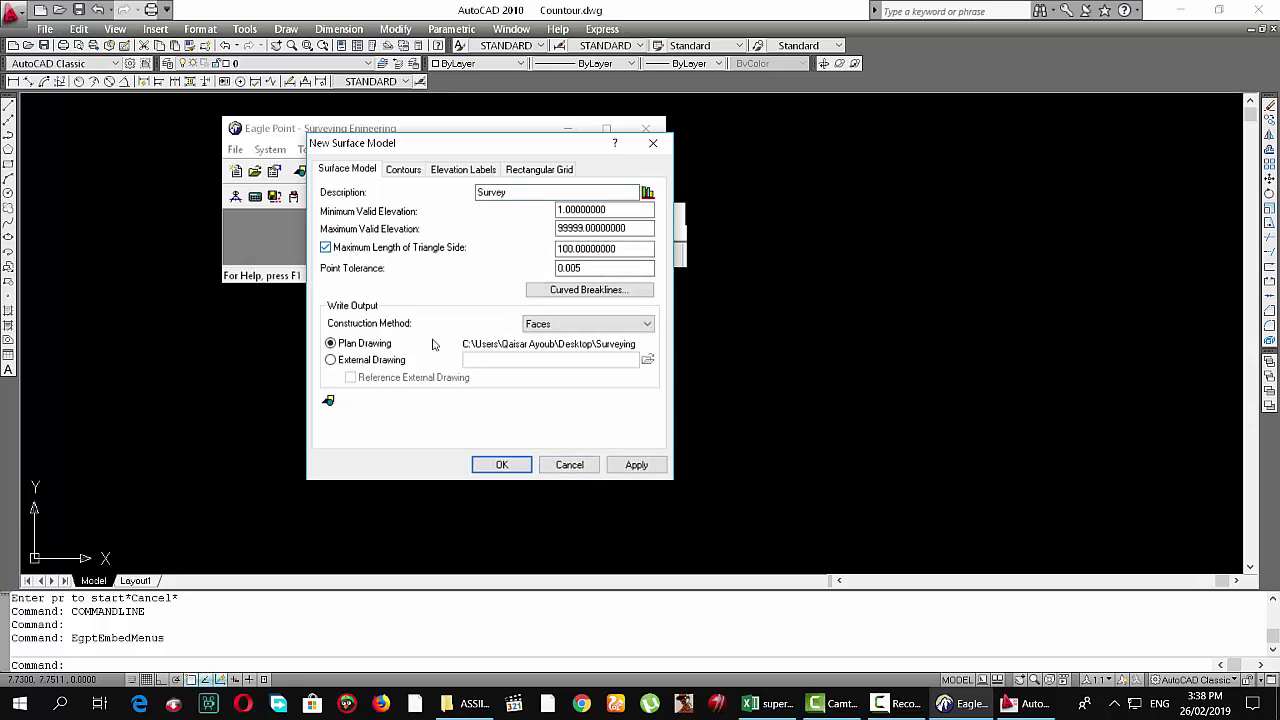
left_click(636, 466)
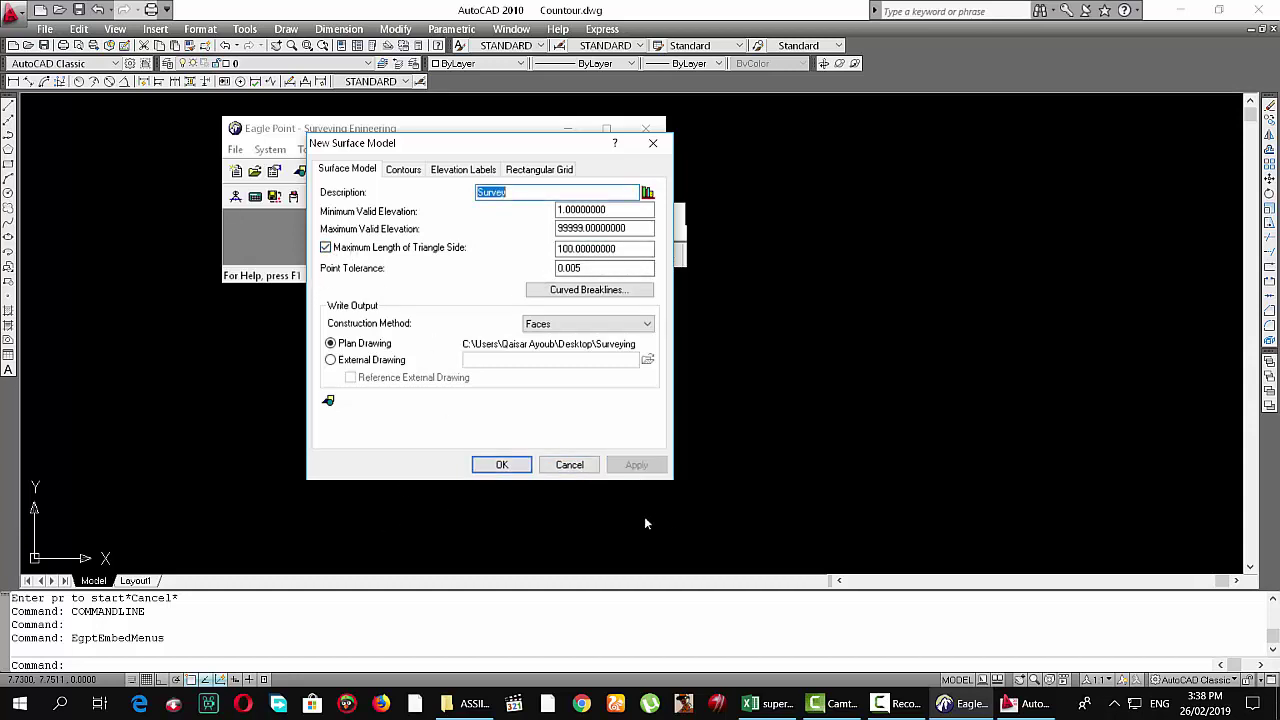
left_click(522, 472)
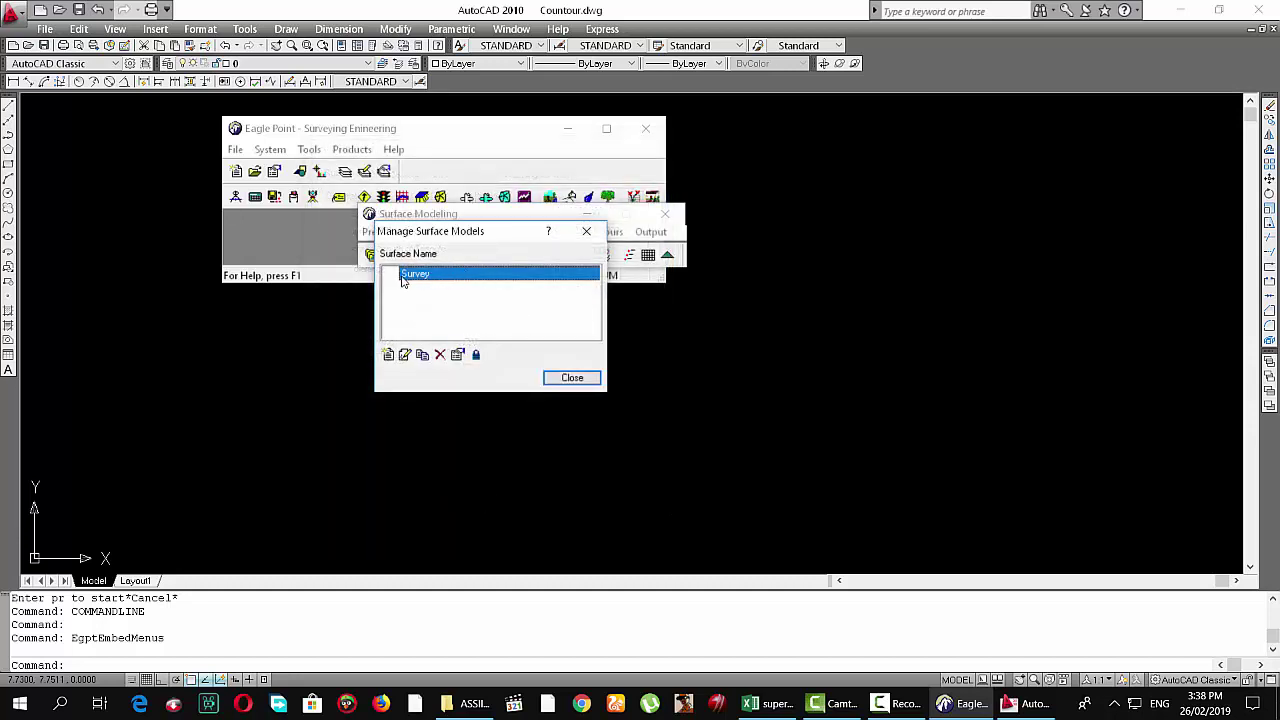
left_click(572, 378)
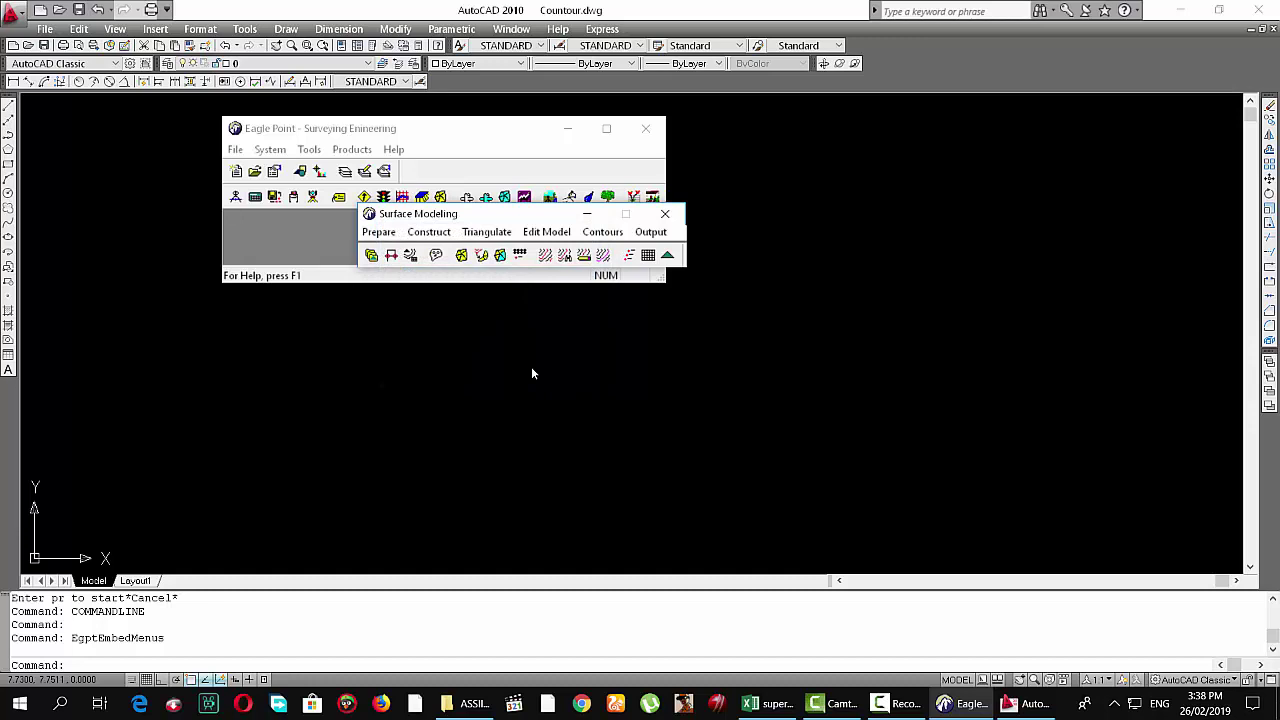
Open Import ASCII Points, set the Pnt#,N,E,Elev,Desc format, and browse for the points file
left_click(378, 232)
mouse_move(413, 275)
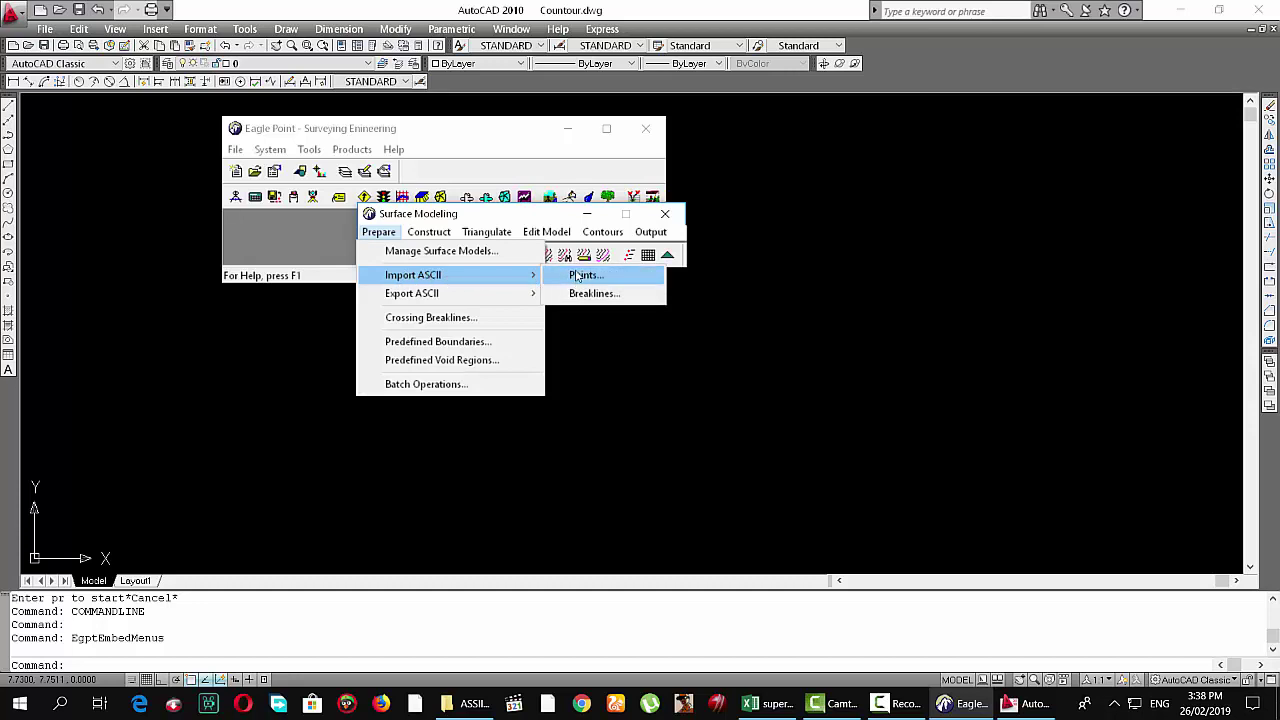
left_click(578, 279)
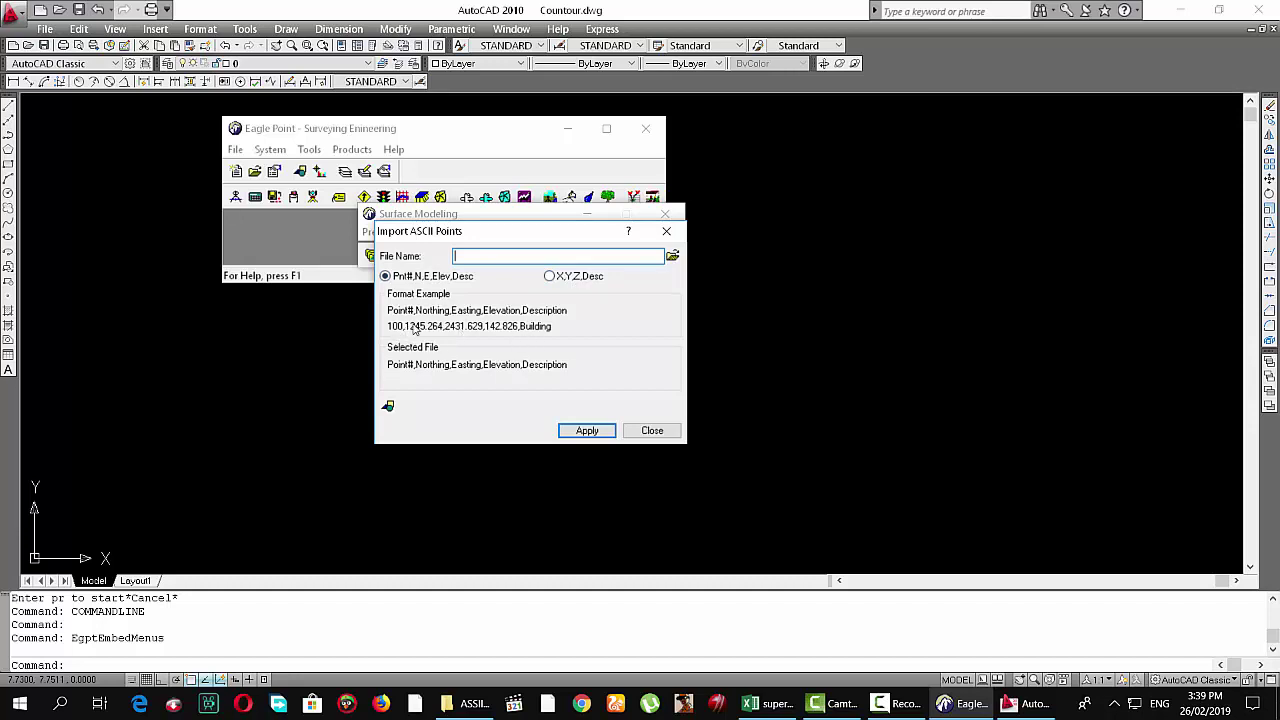
left_click(549, 277)
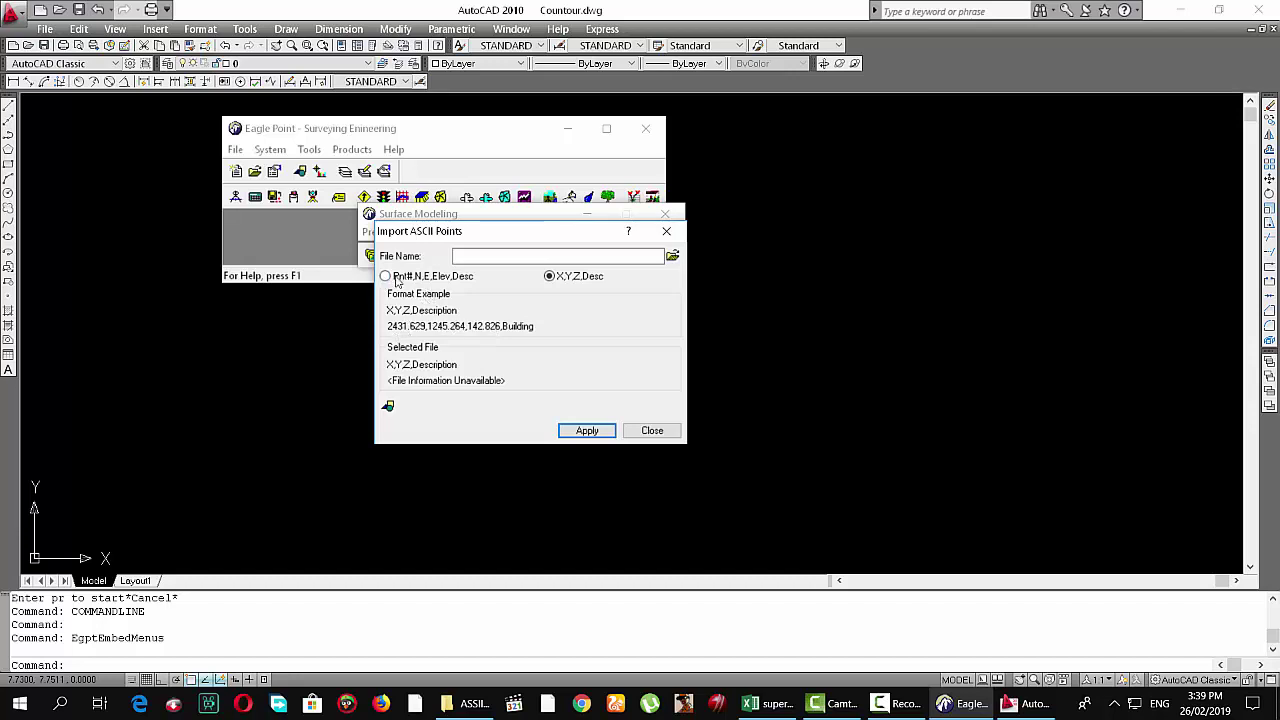
left_click(398, 280)
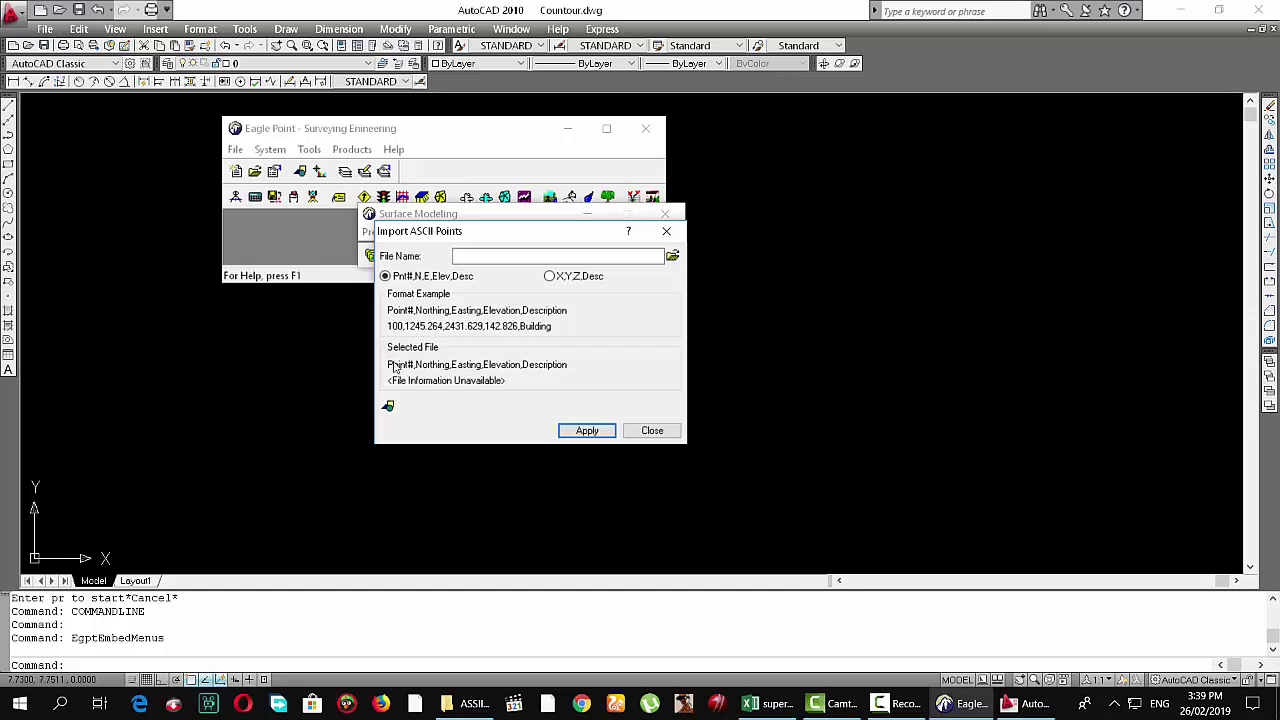
left_click(672, 256)
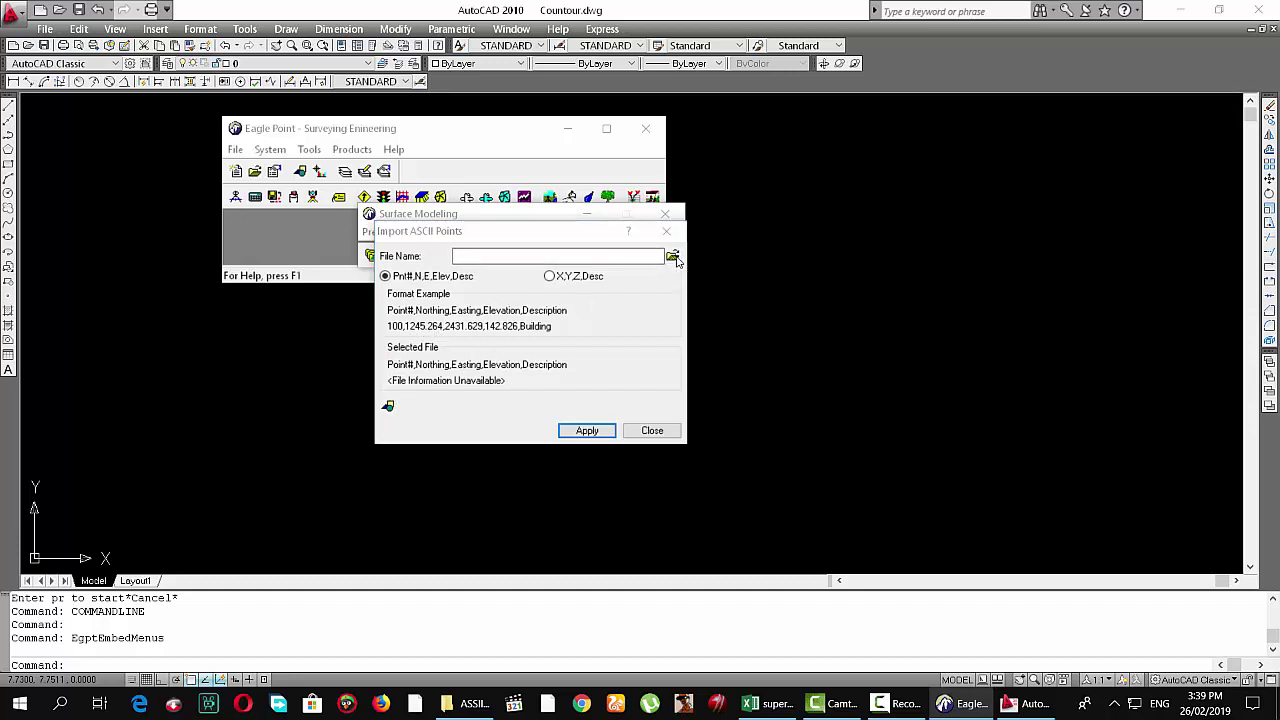
Import the survey points from the ASCII text file in the Desktop's ASSII FILE folder
left_click(541, 248)
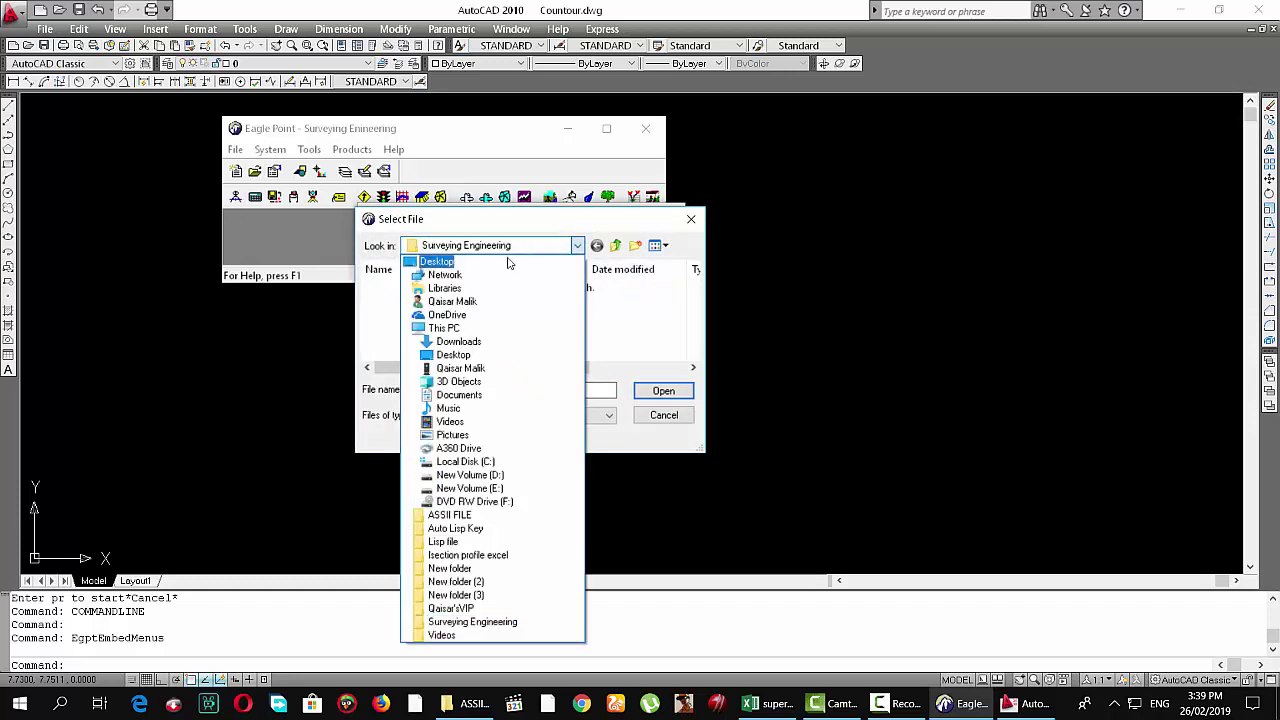
left_click(500, 263)
left_click(500, 318)
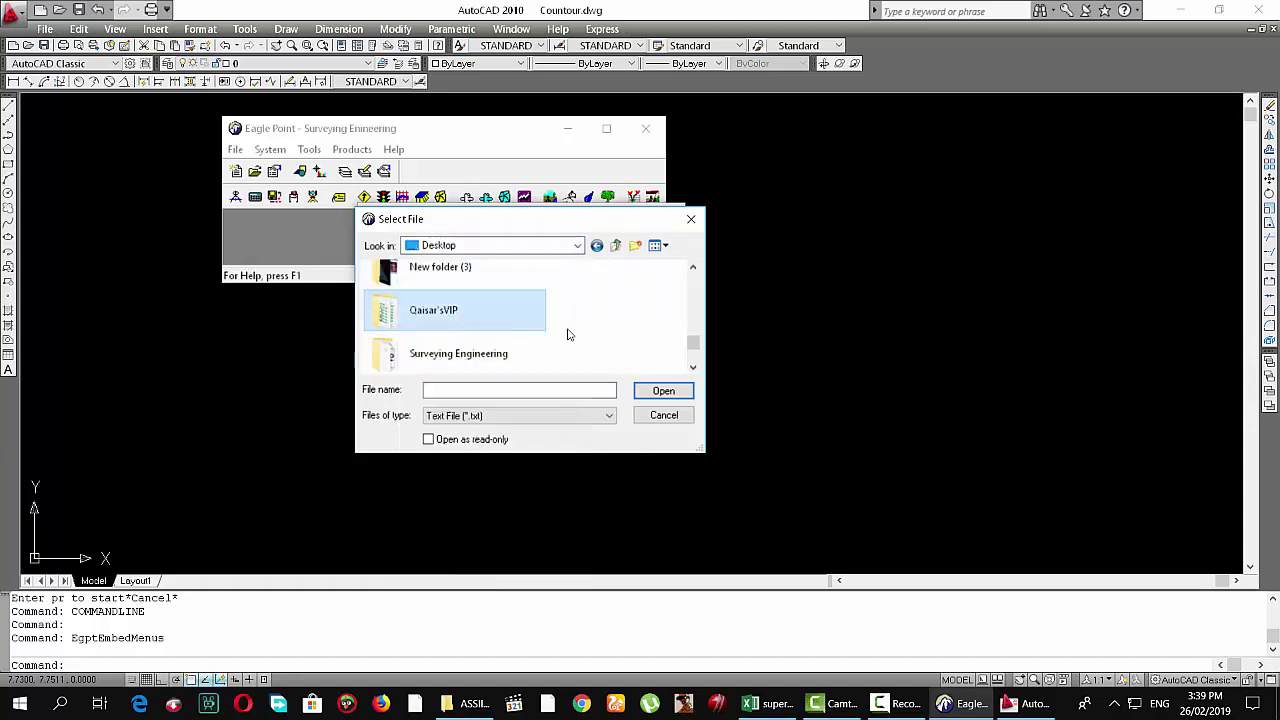
scroll(570, 334, "down", 2)
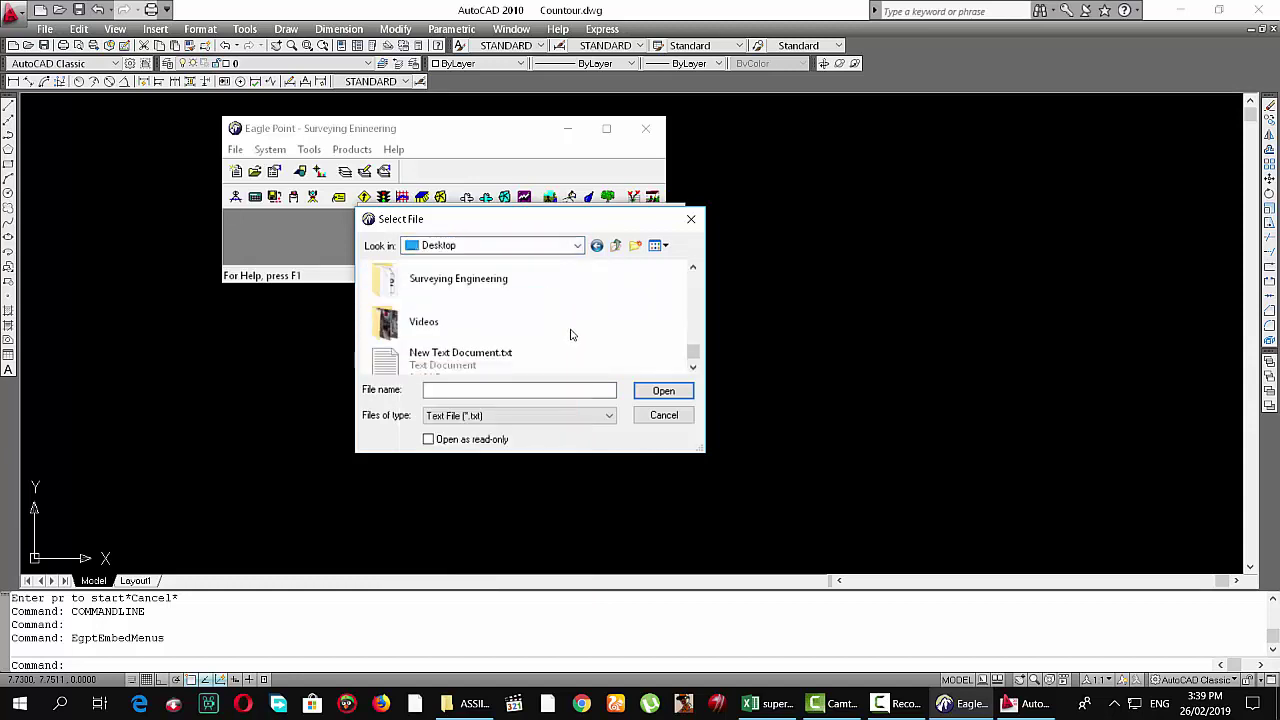
scroll(570, 334, "up", 2)
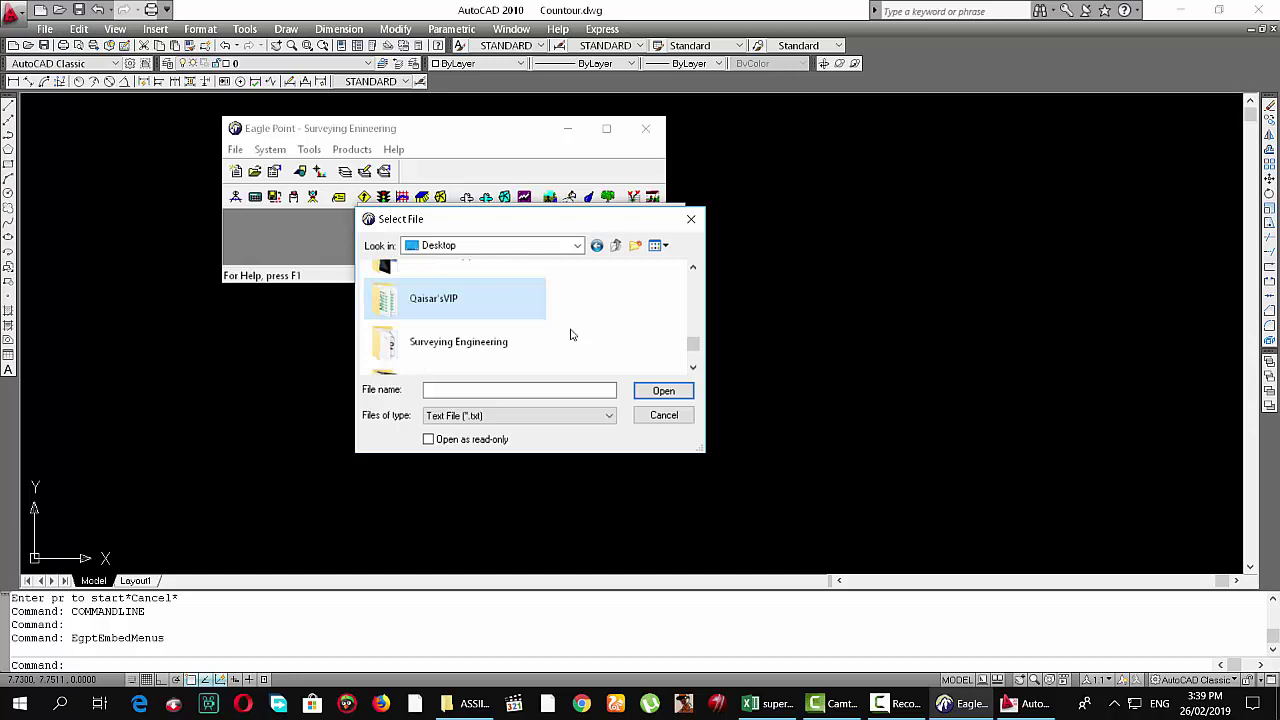
scroll(570, 334, "down", 2)
scroll(570, 334, "up", 5)
scroll(572, 325, "up", 5)
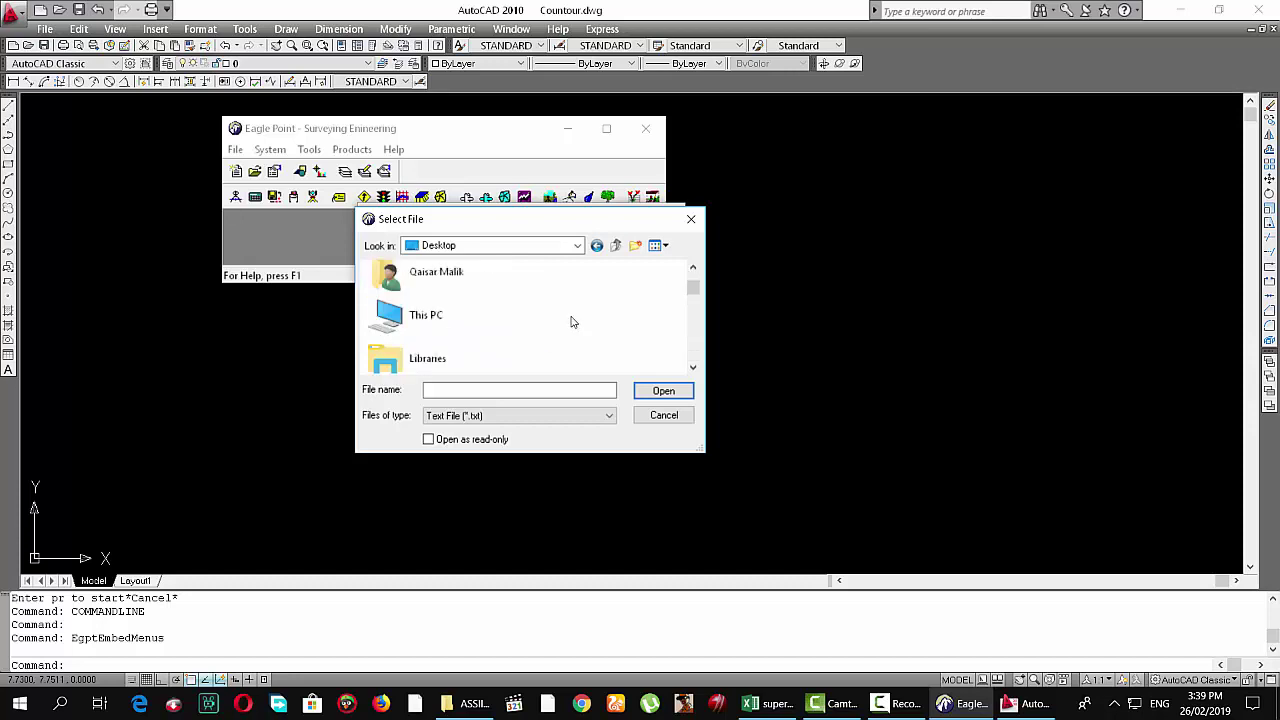
scroll(572, 322, "down", 2)
scroll(572, 322, "down", 2)
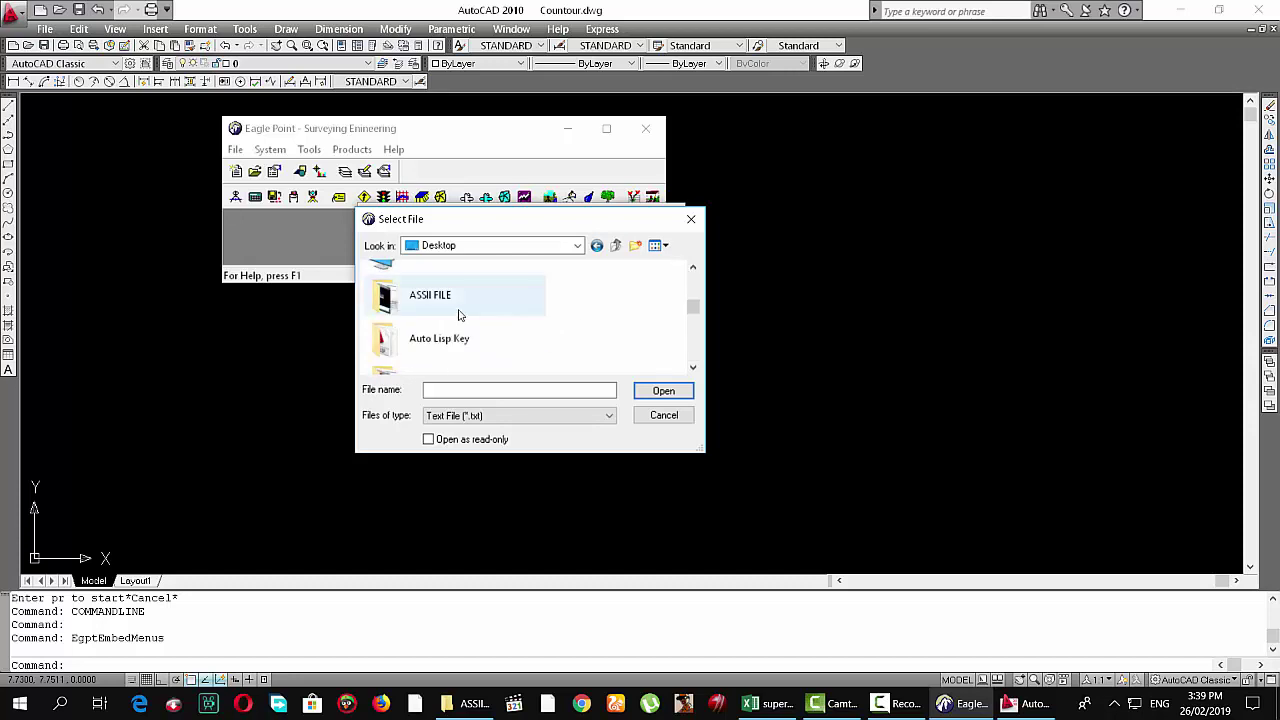
double_click(459, 310)
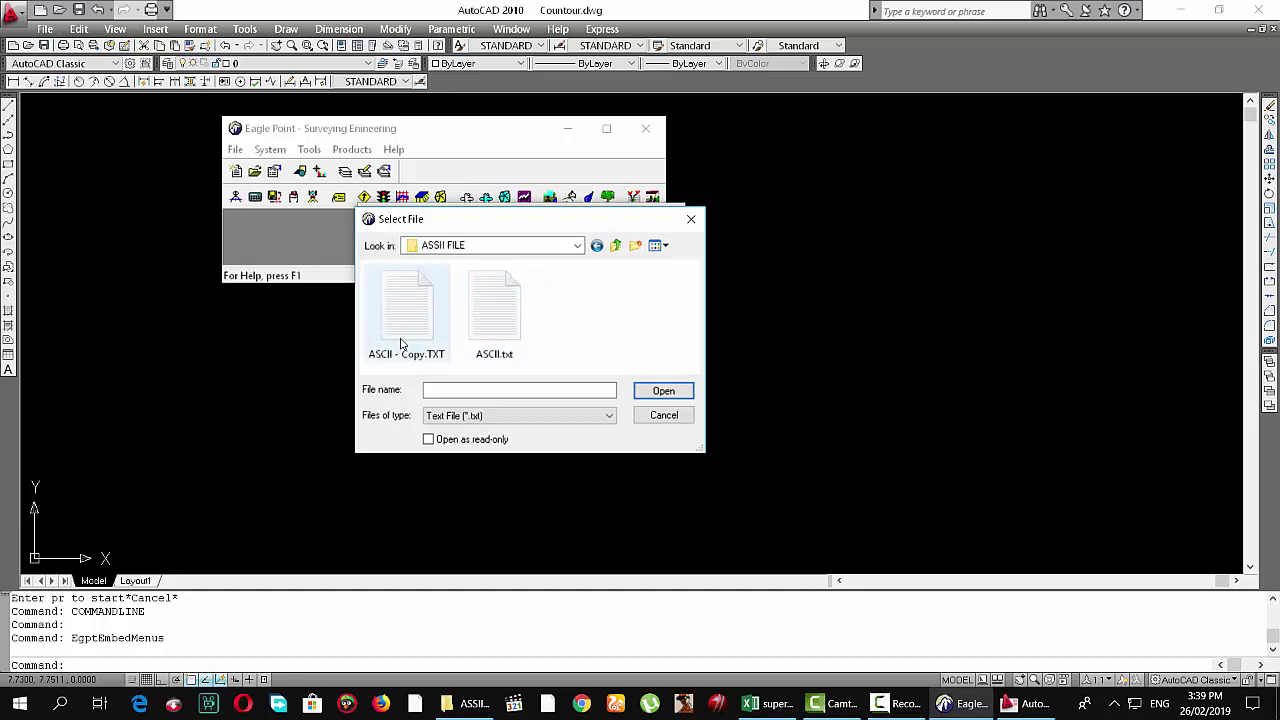
double_click(494, 330)
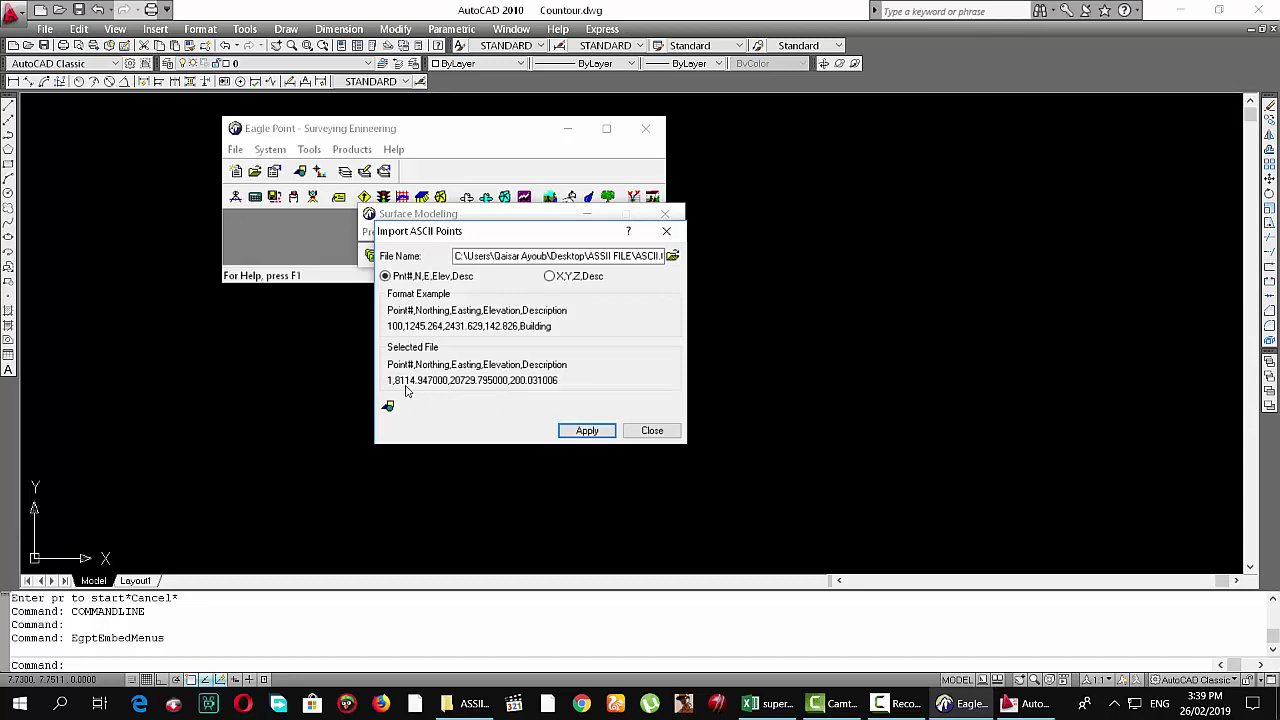
left_click(587, 431)
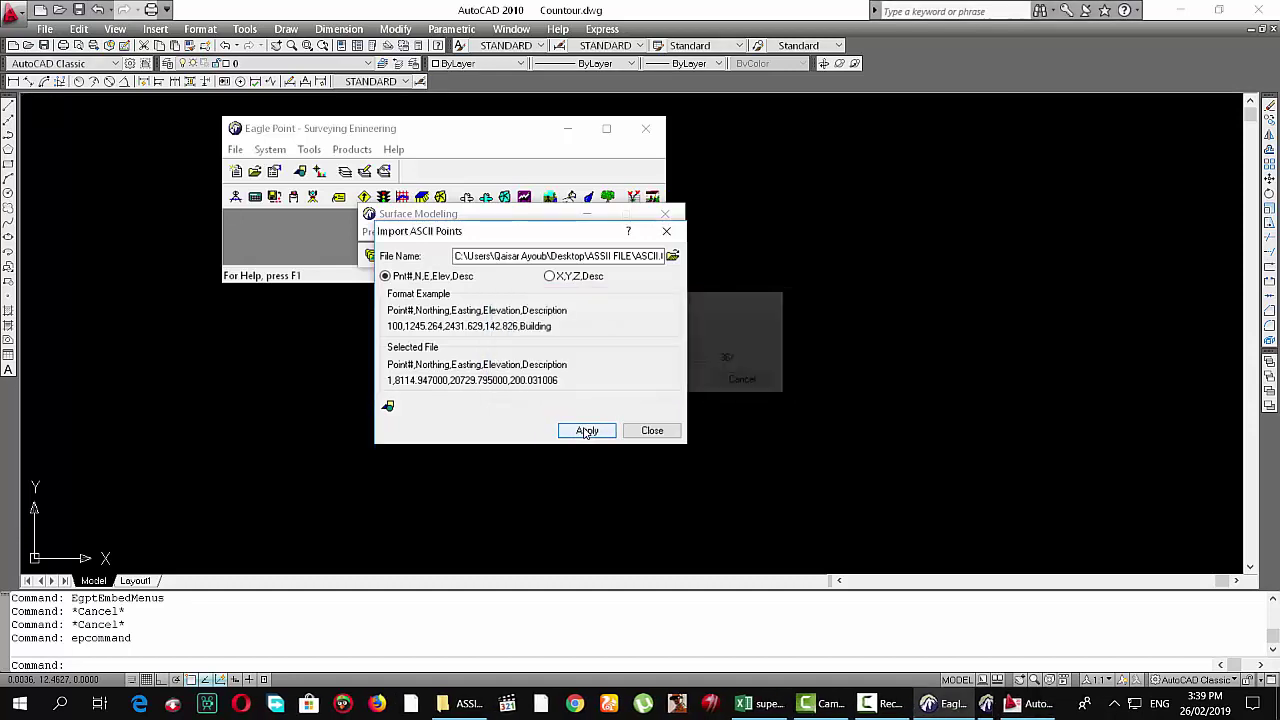
Zoom to extents in AutoCAD to show all the imported points
left_click(777, 374)
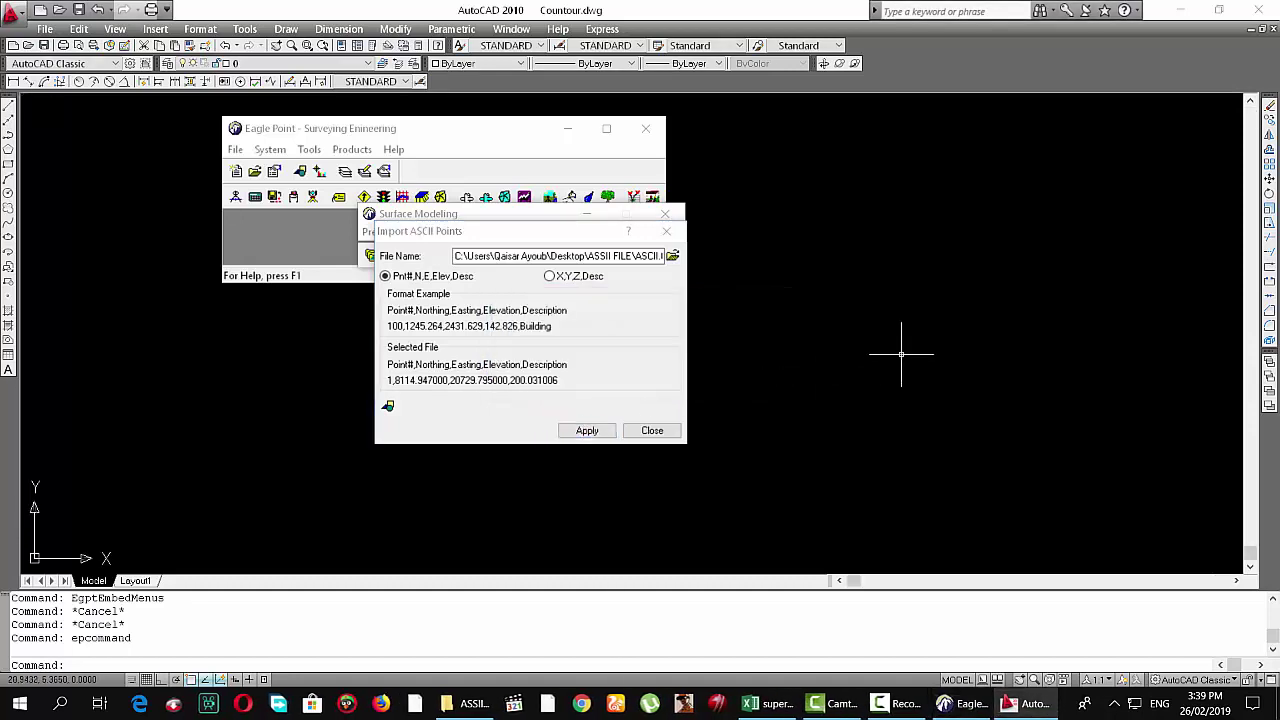
type("z")
key("Return")
type("e")
key("Return")
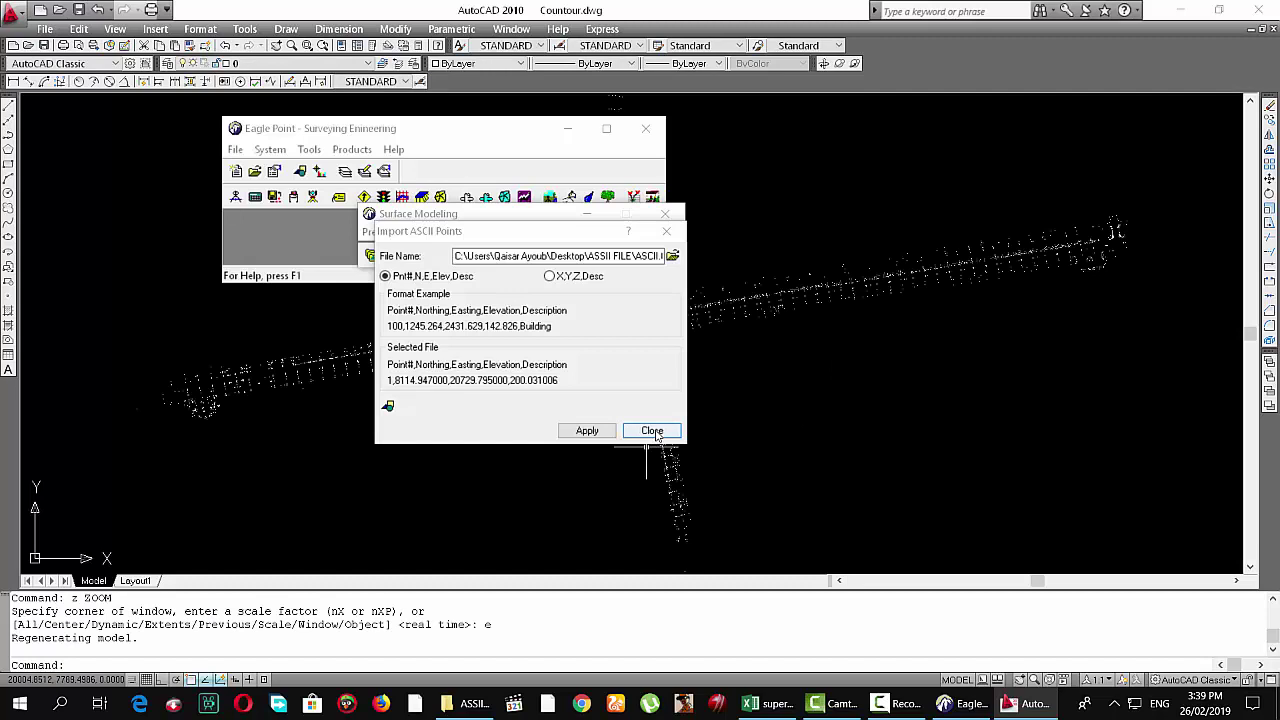
Erase all the previously imported survey points with a window selection and E
left_click(652, 431)
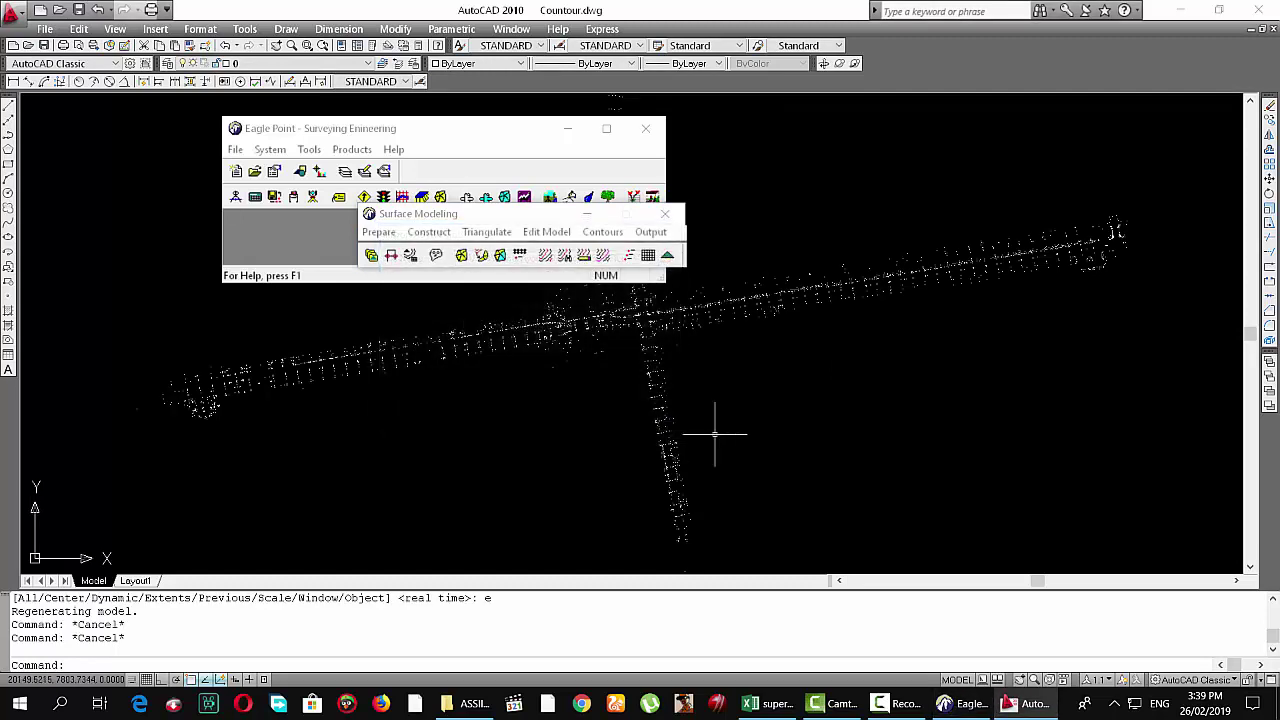
scroll(714, 434, "down", 2)
scroll(843, 429, "down", 2)
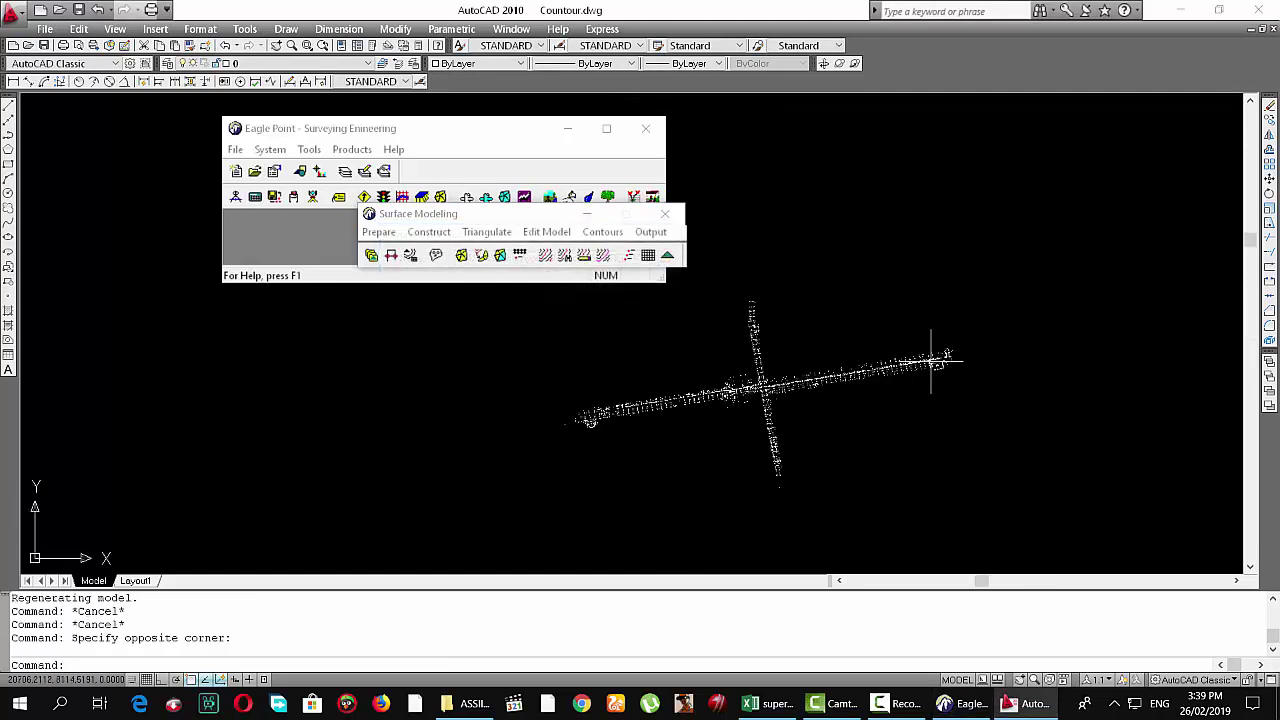
left_click(1055, 242)
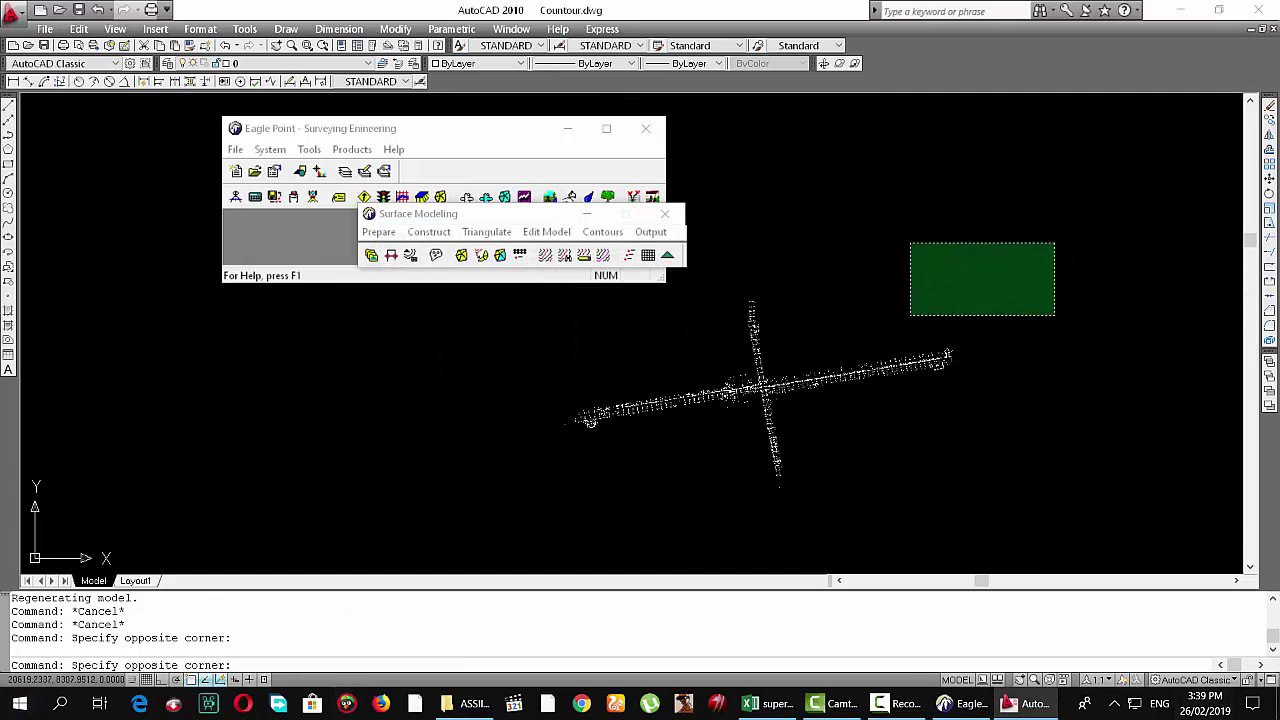
left_click(520, 548)
type("e")
key("Return")
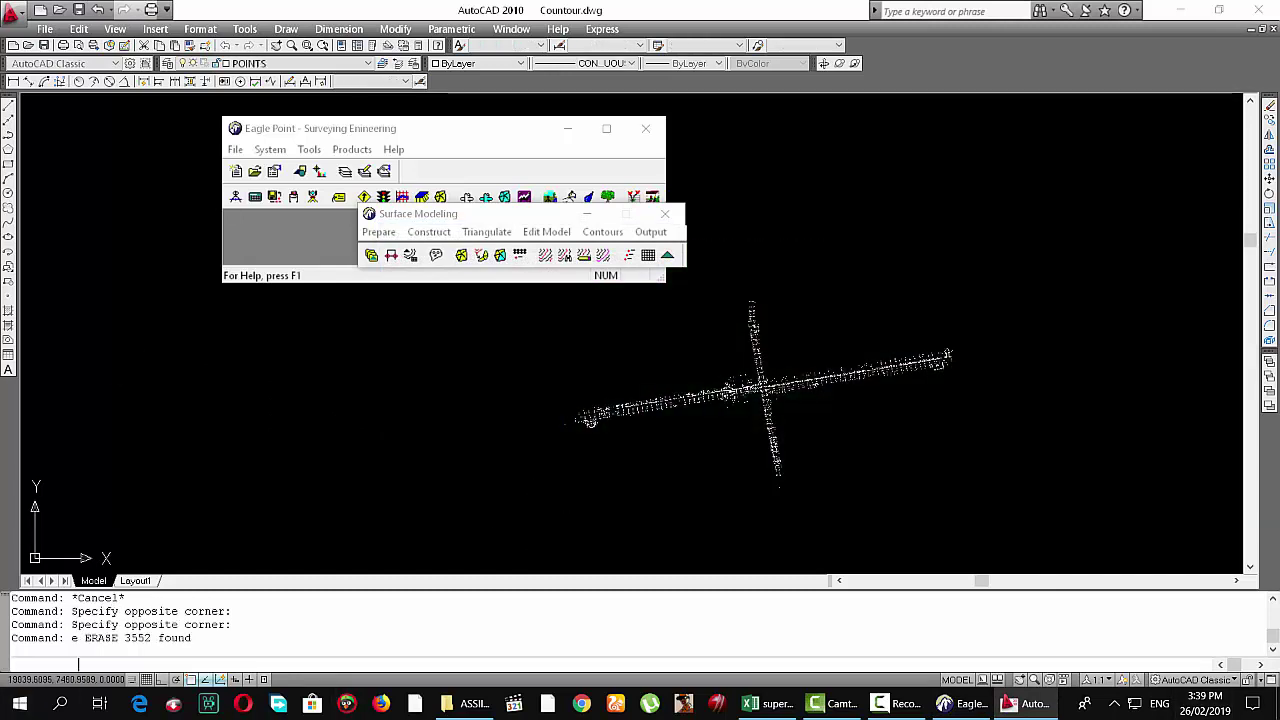
Re-import the survey points from ASCII.txt onto the POINTS layer
left_click(377, 236)
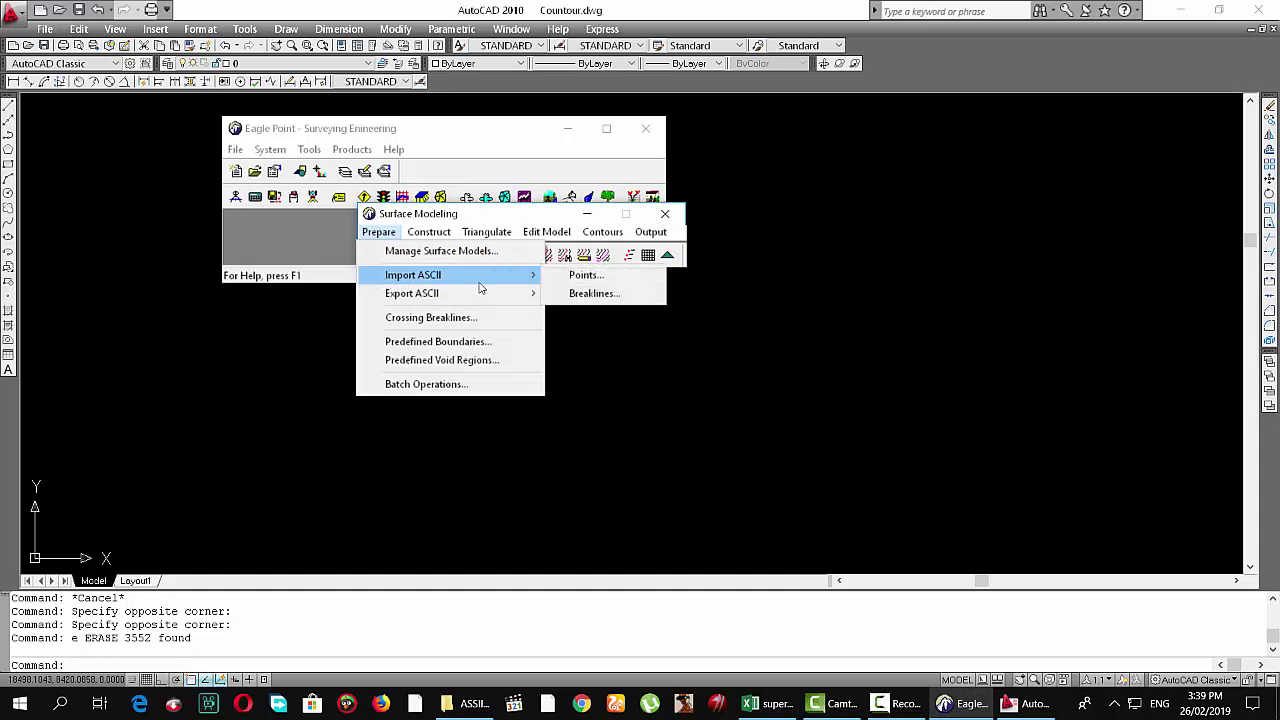
left_click(564, 276)
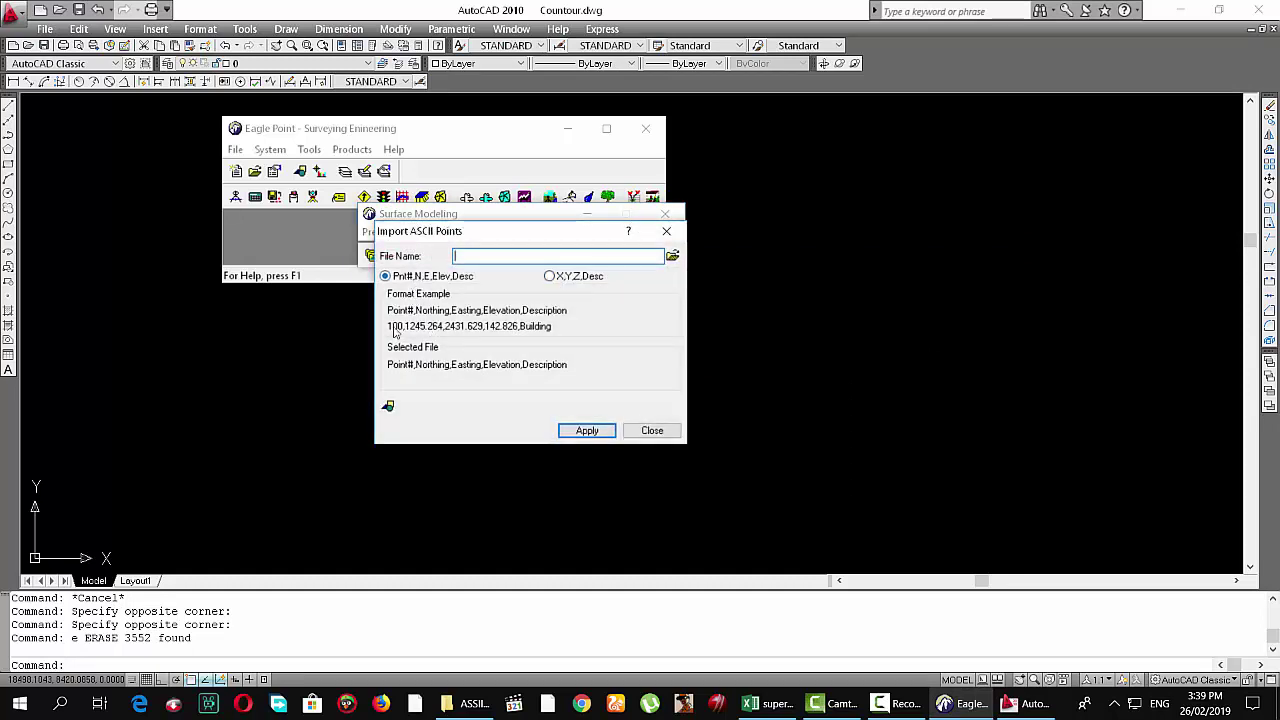
left_click(674, 256)
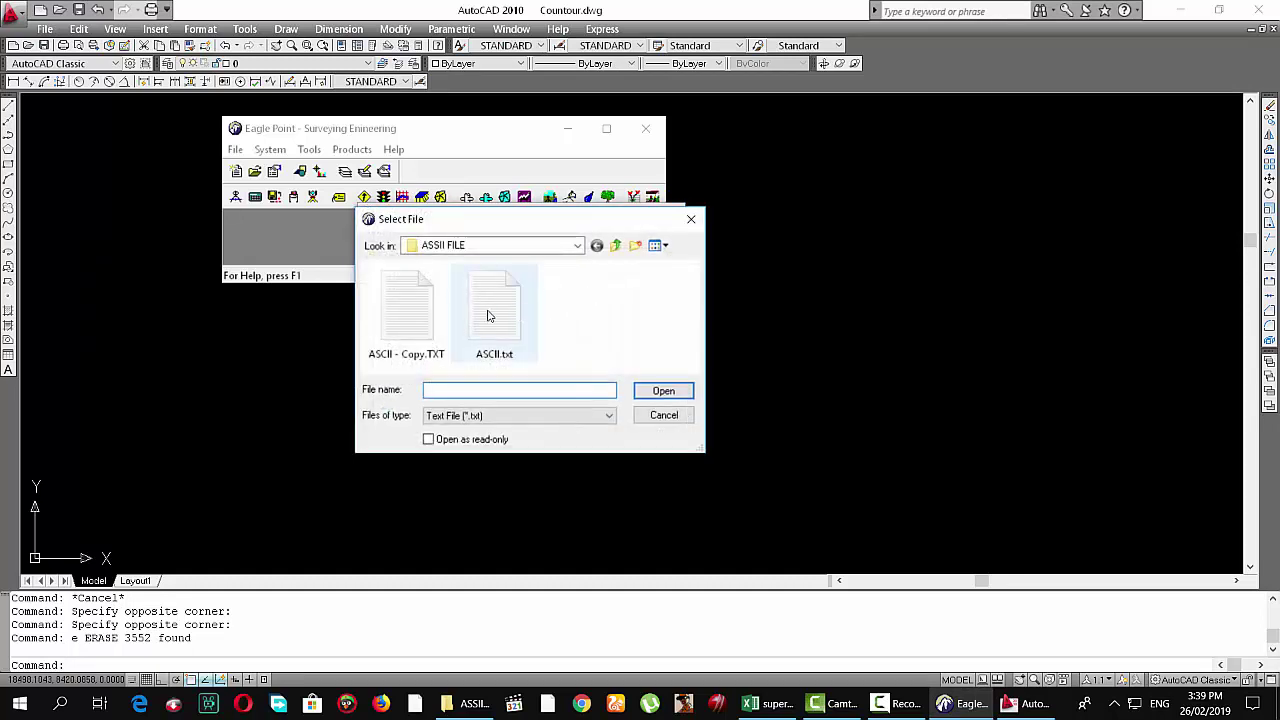
double_click(488, 314)
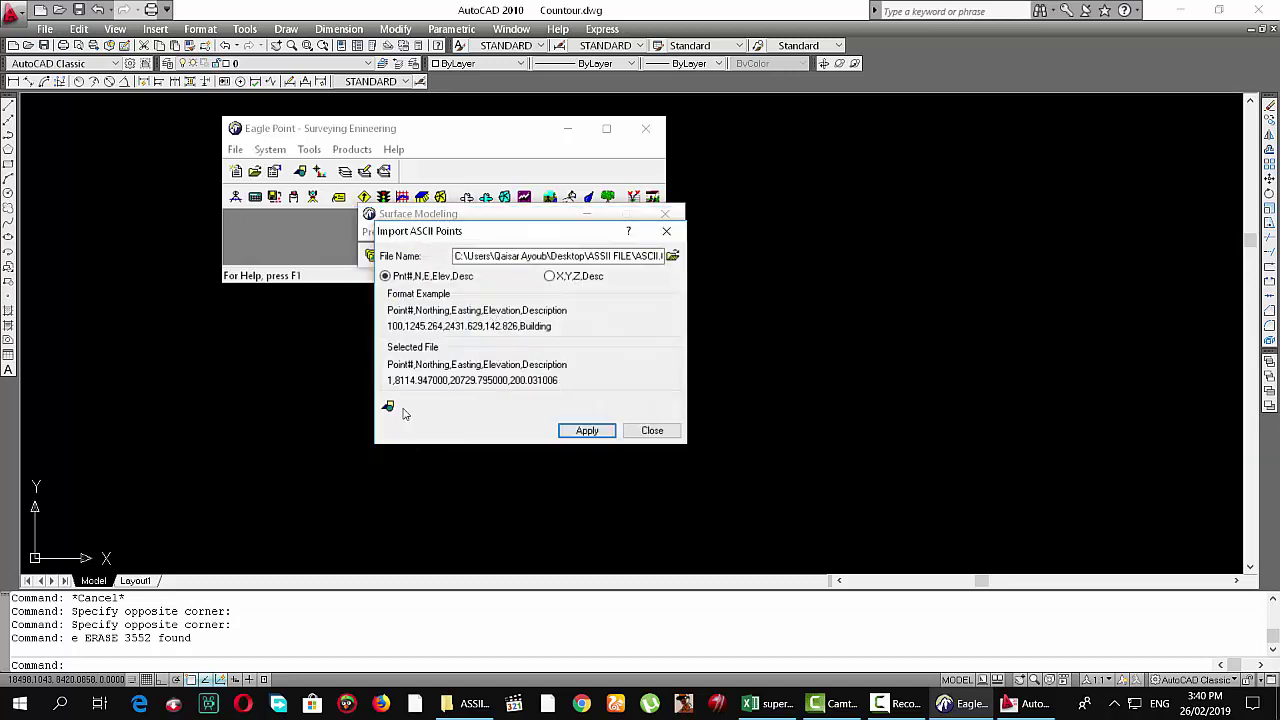
left_click(390, 407)
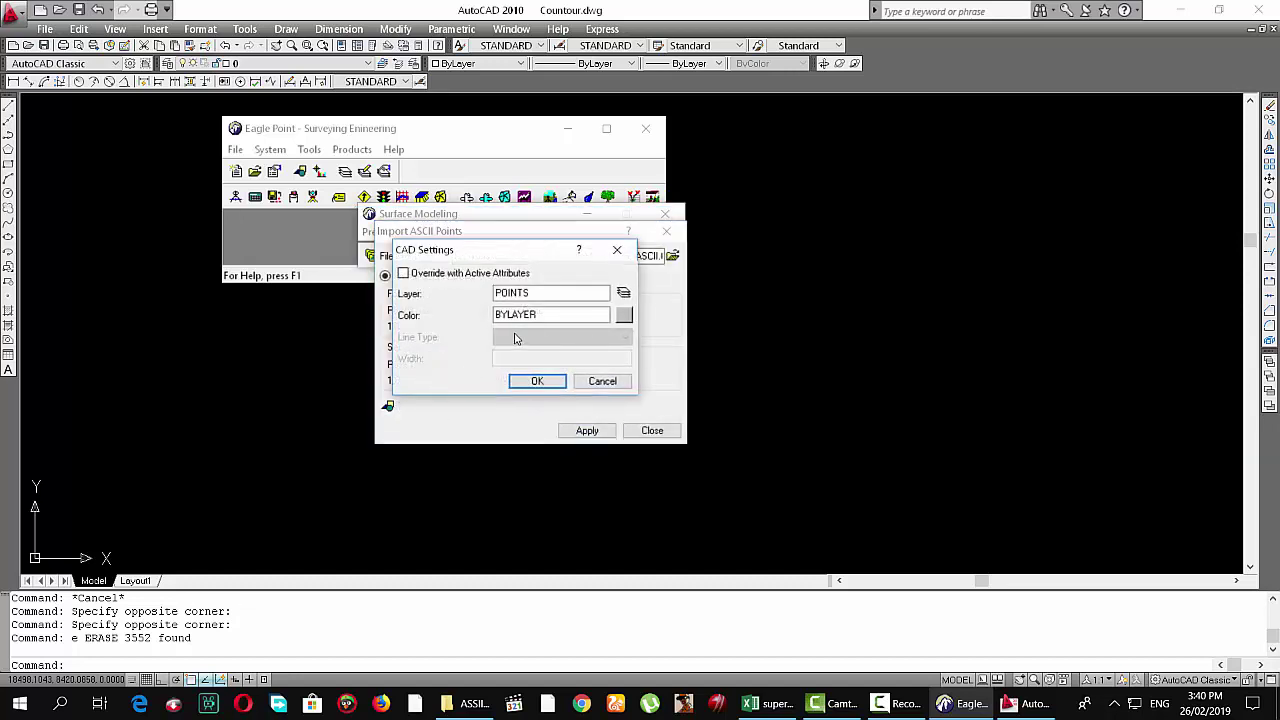
left_click(618, 384)
left_click(590, 430)
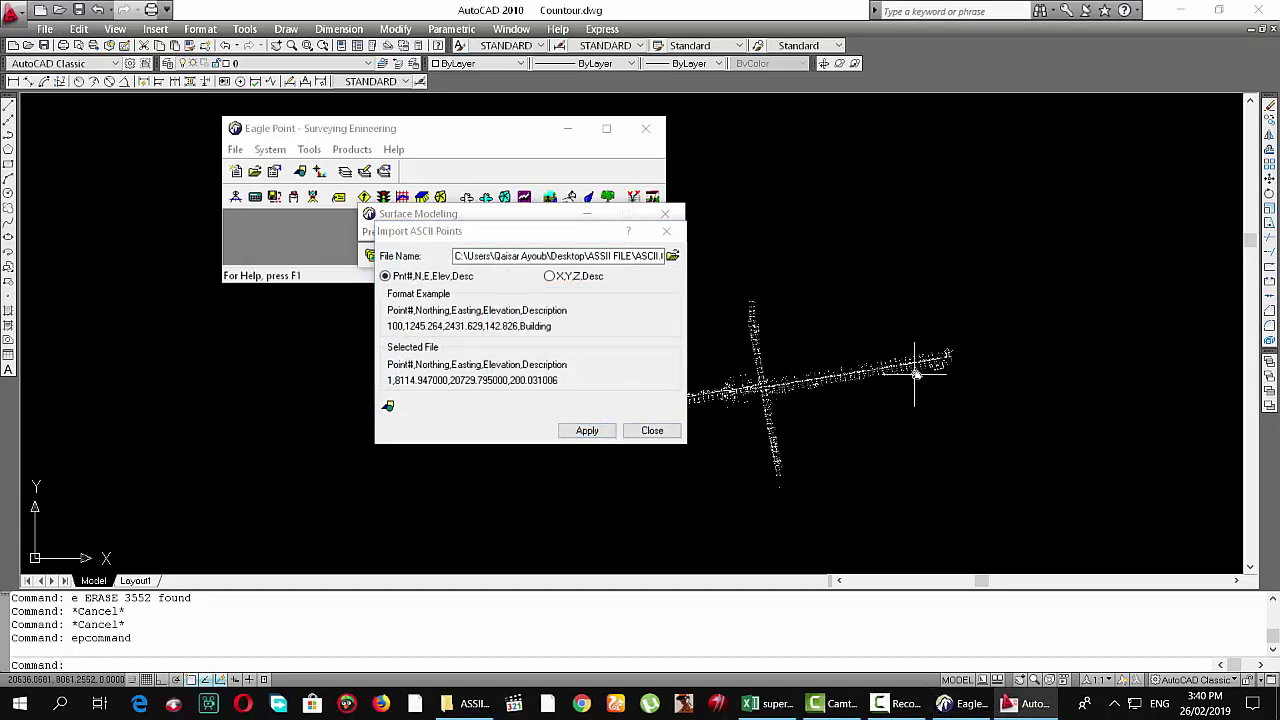
left_click(587, 430)
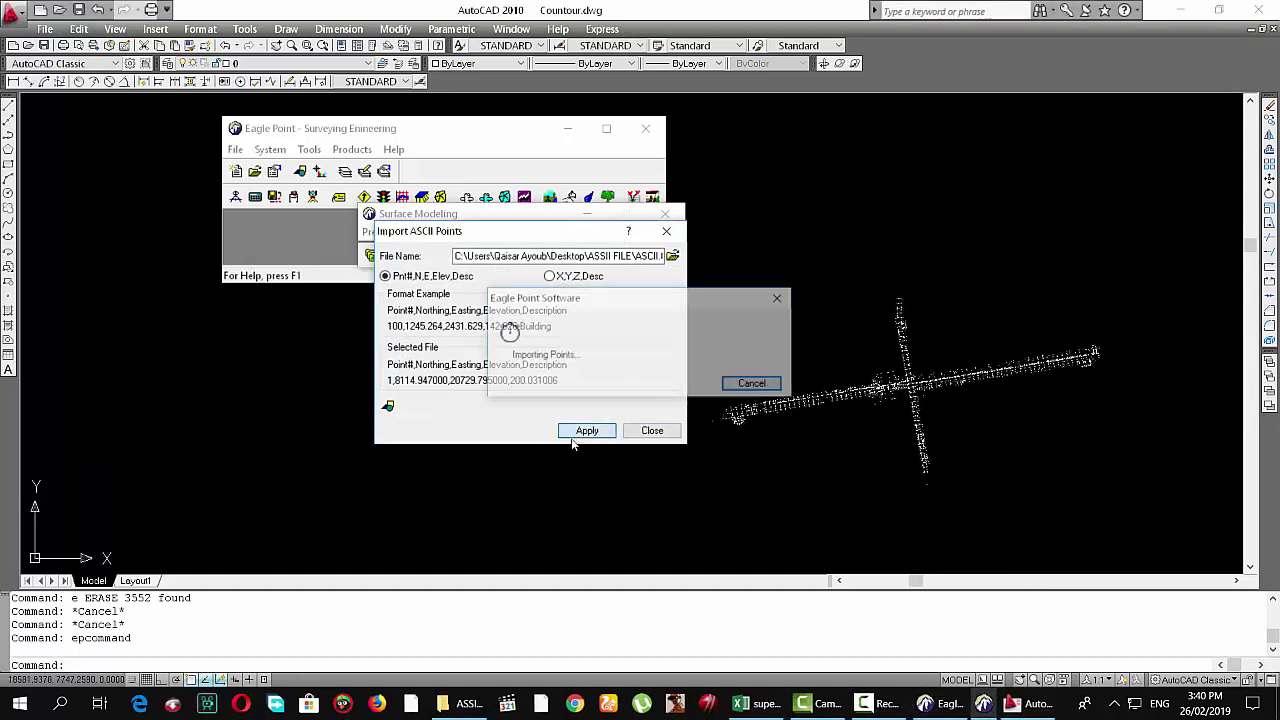
left_click(652, 430)
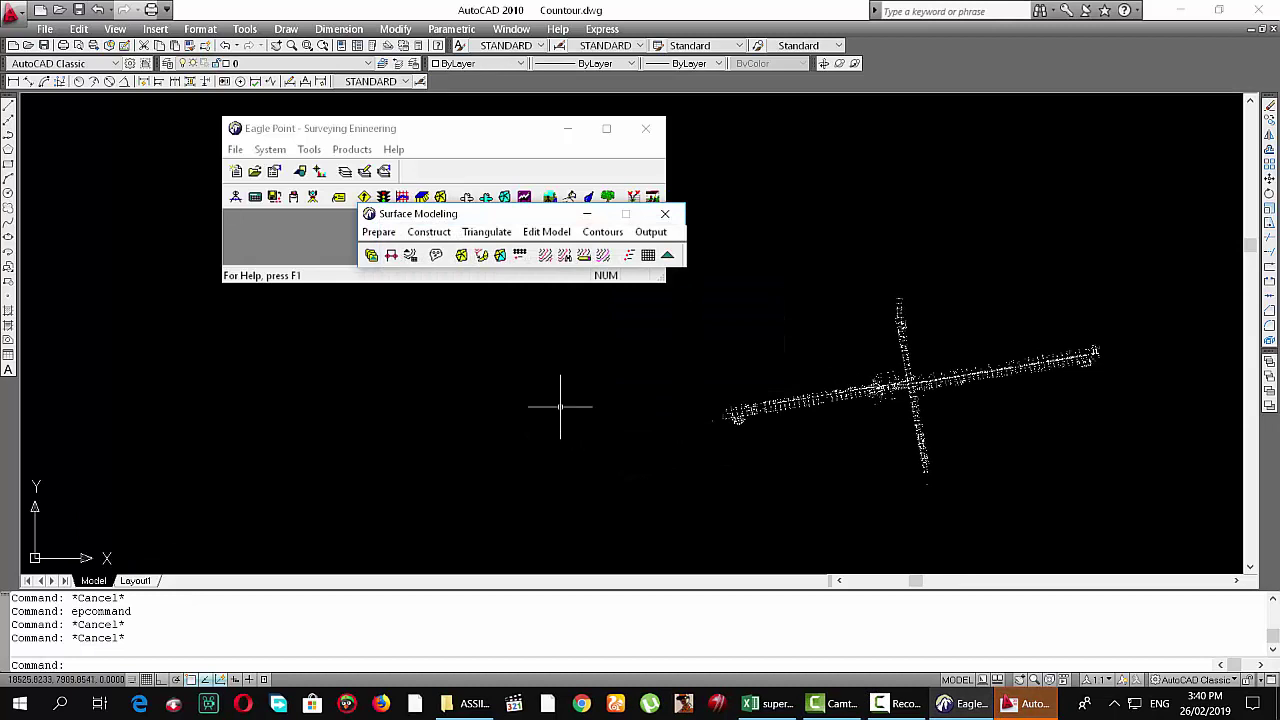
In Batch Operations, enable Surface Model creation, leaving triangulation parameters unchanged
left_click(381, 232)
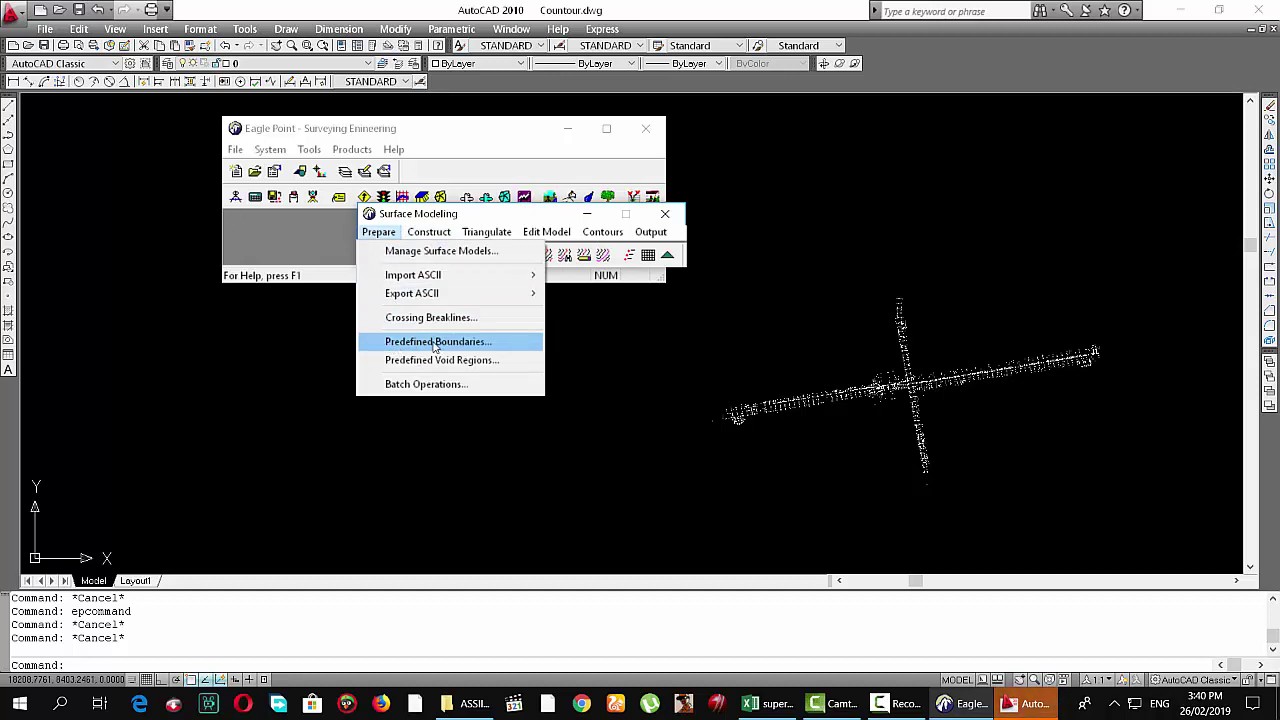
left_click(398, 386)
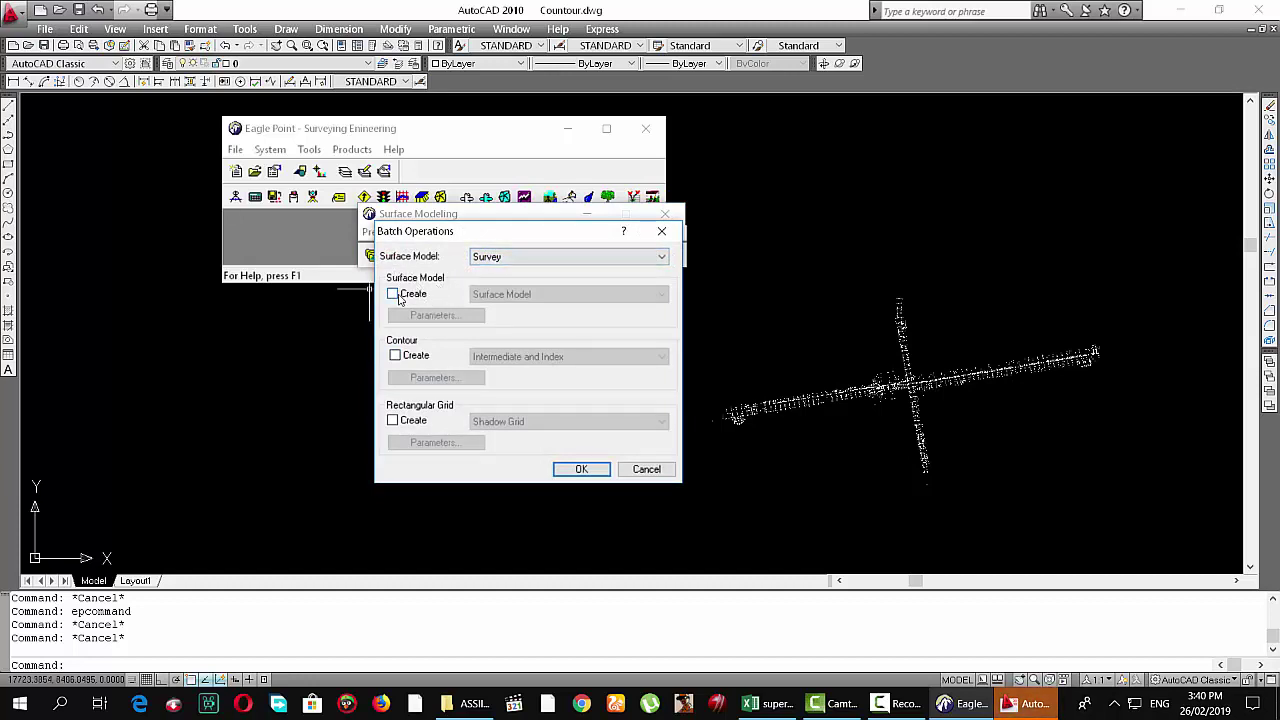
left_click(395, 295)
left_click(435, 315)
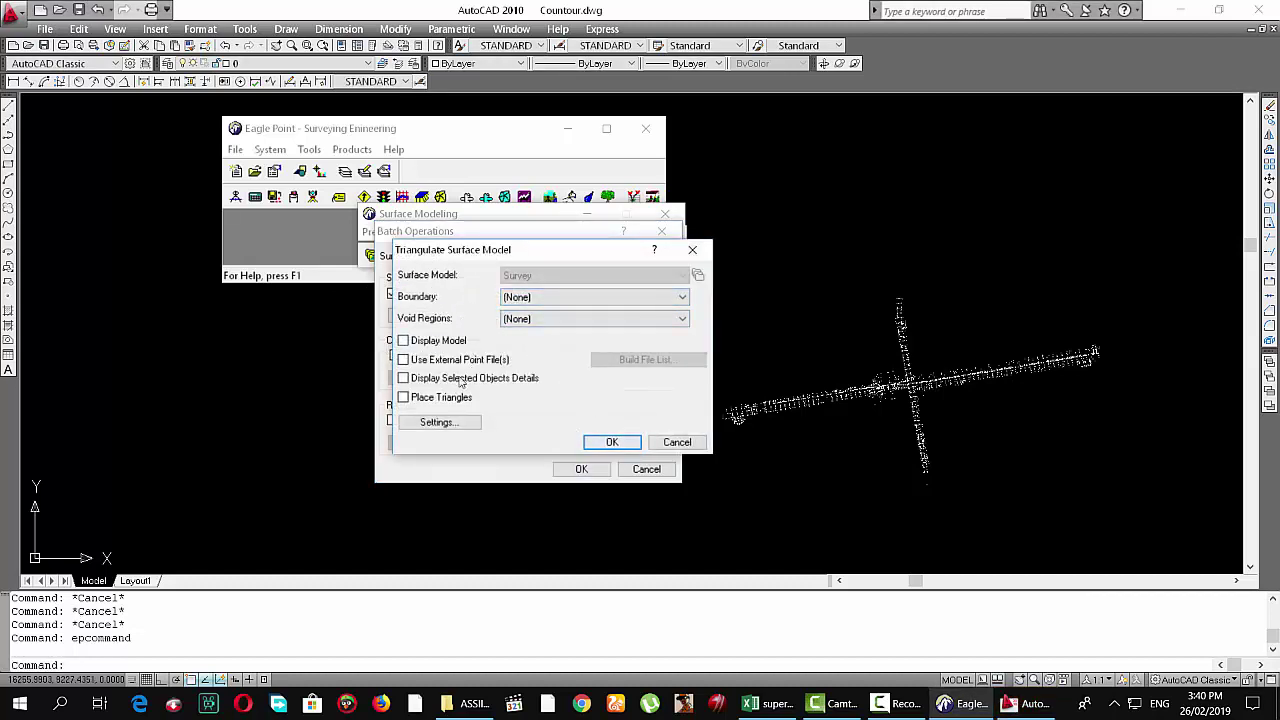
left_click(612, 443)
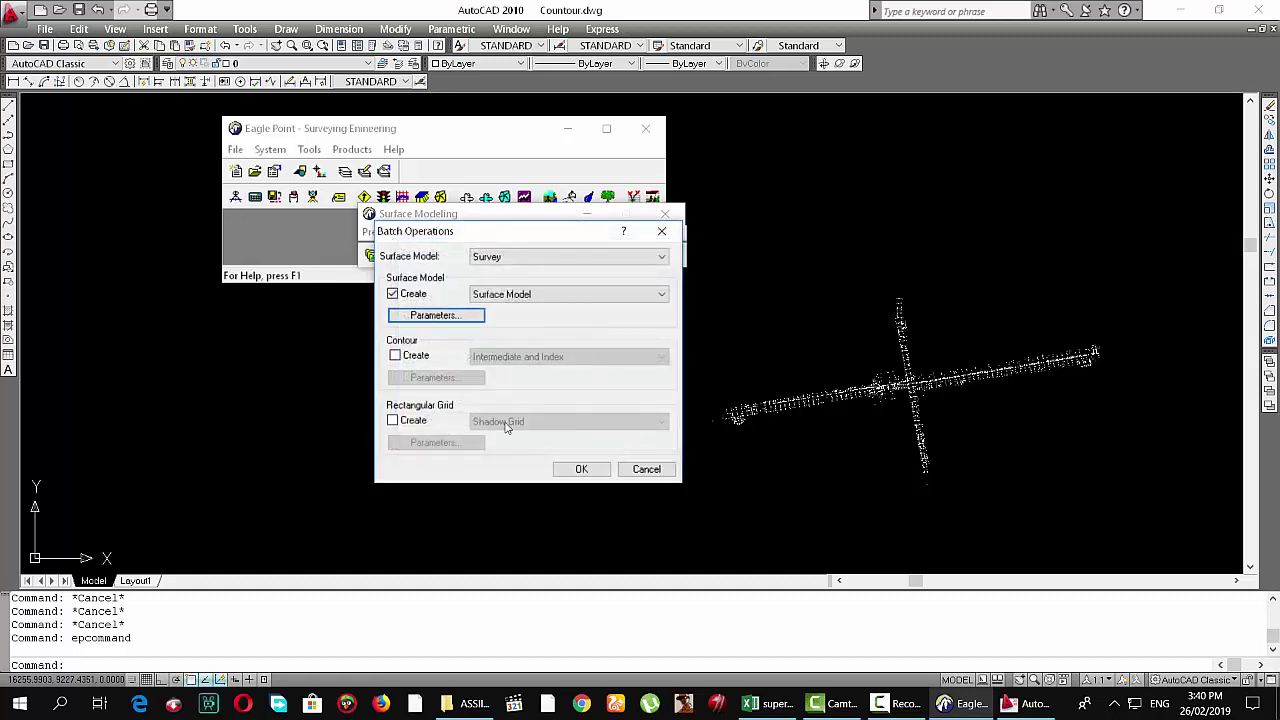
Enable Intermediate and Index contour creation and open the contour parameters
left_click(408, 358)
left_click(569, 359)
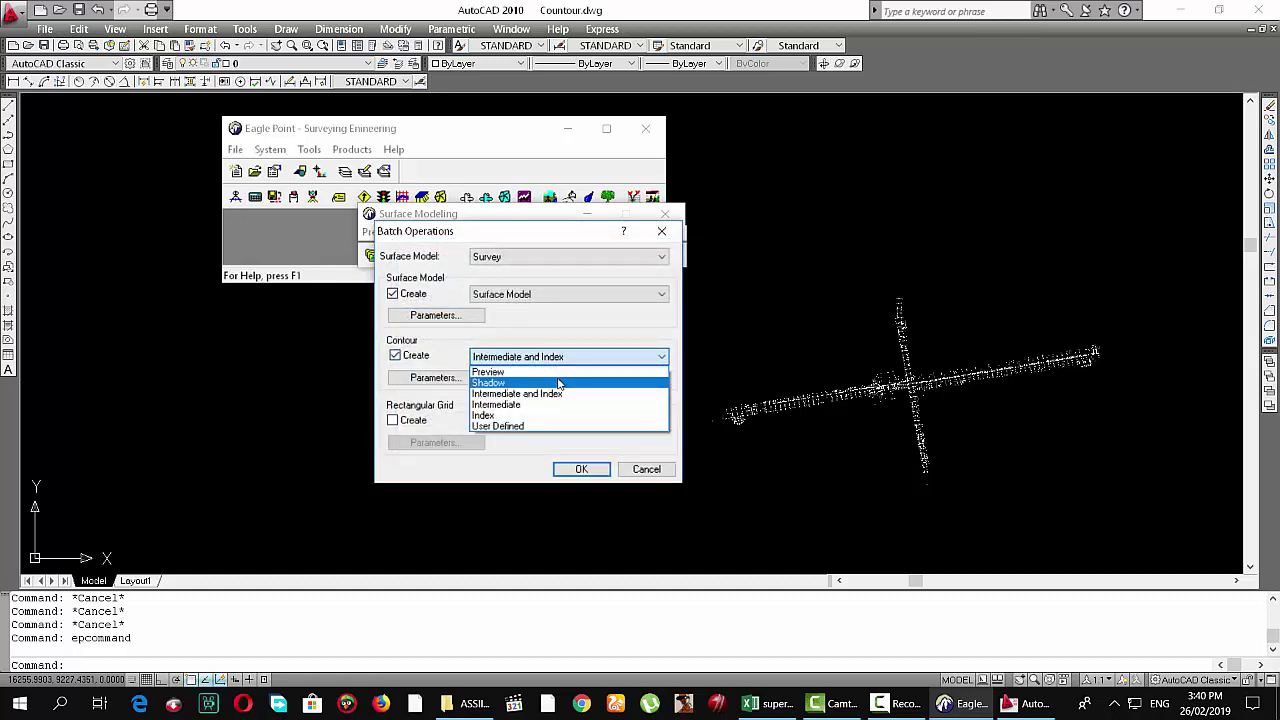
left_click(541, 396)
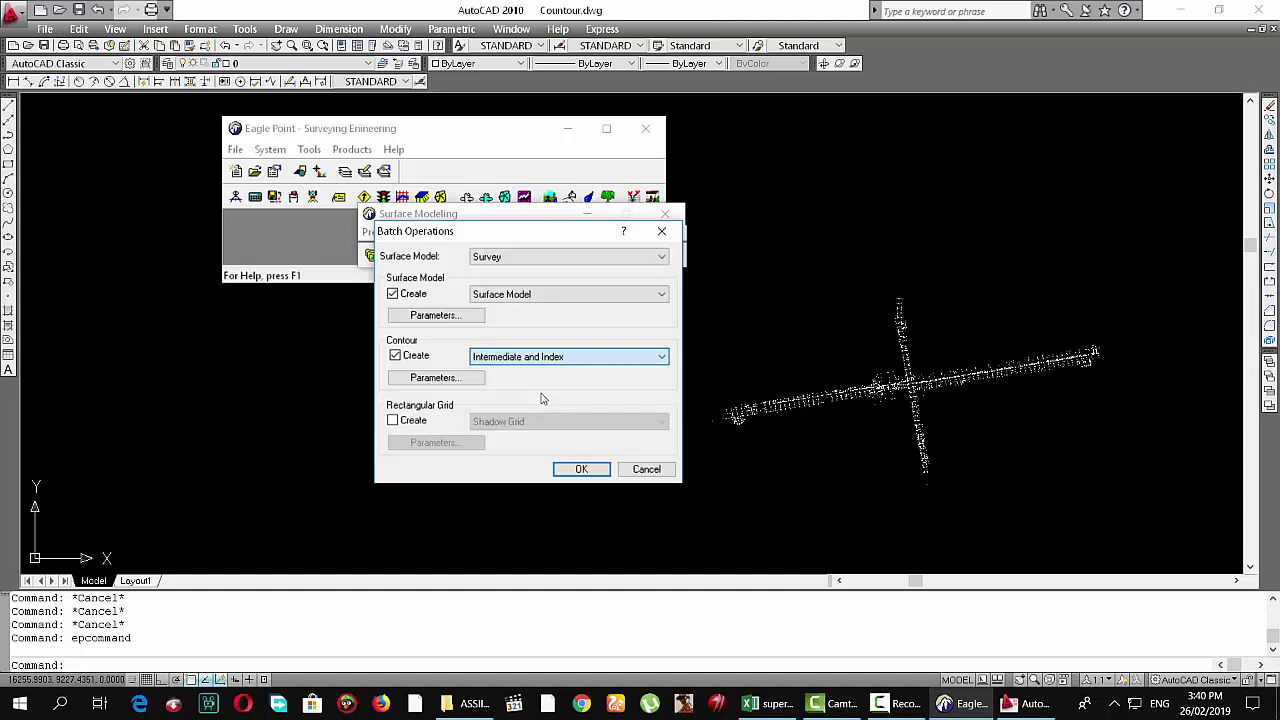
left_click(448, 379)
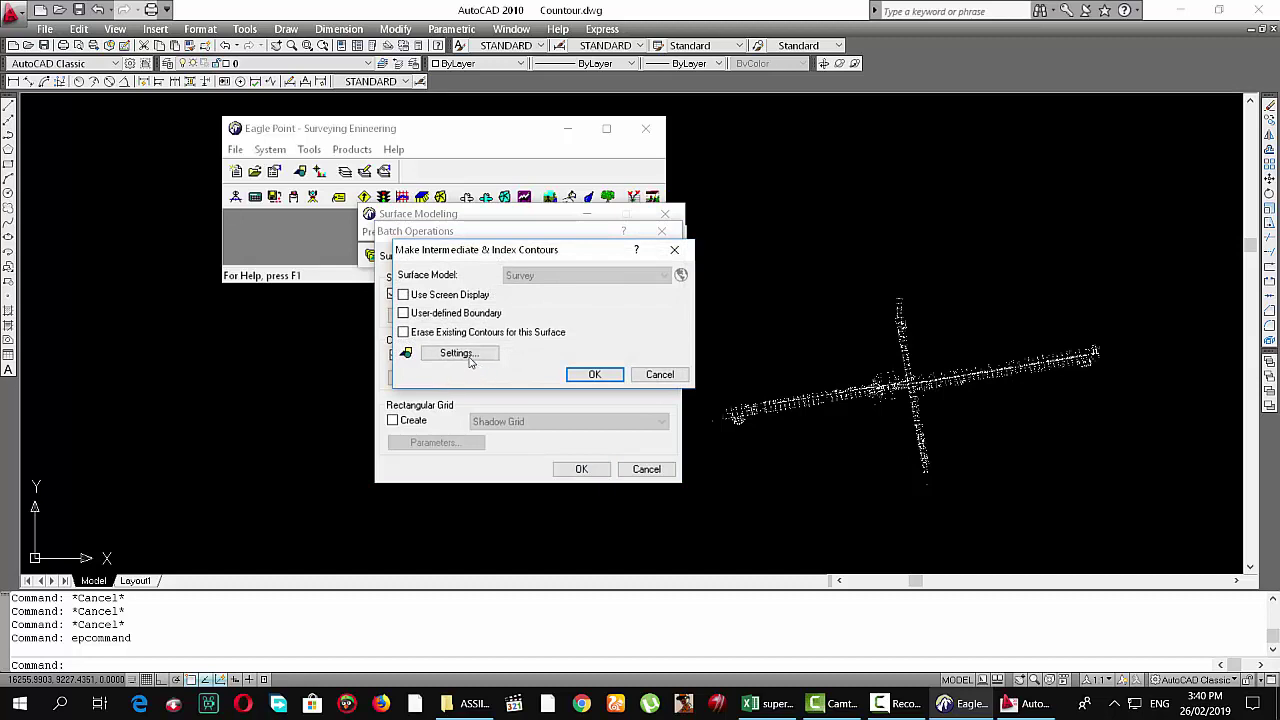
Set contour intervals to 0.50 intermediate and 2.50 index, then enable Rectangular Grid creation
left_click(468, 358)
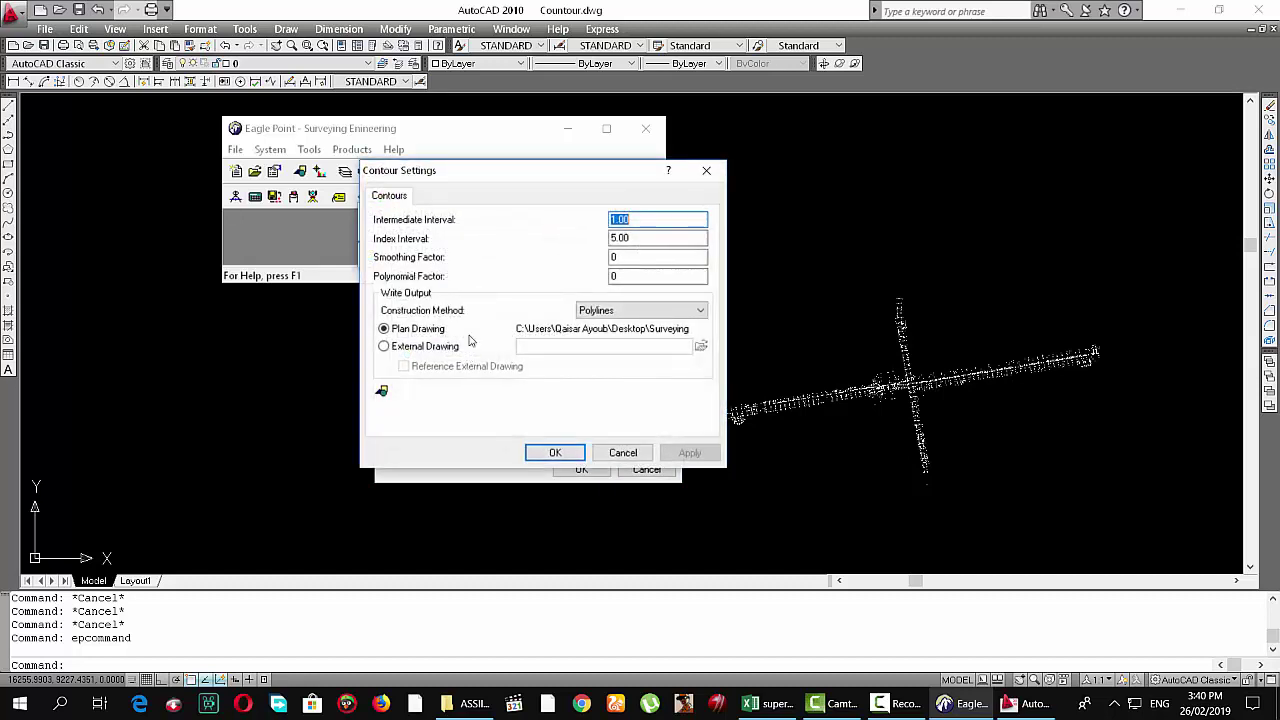
left_click(622, 452)
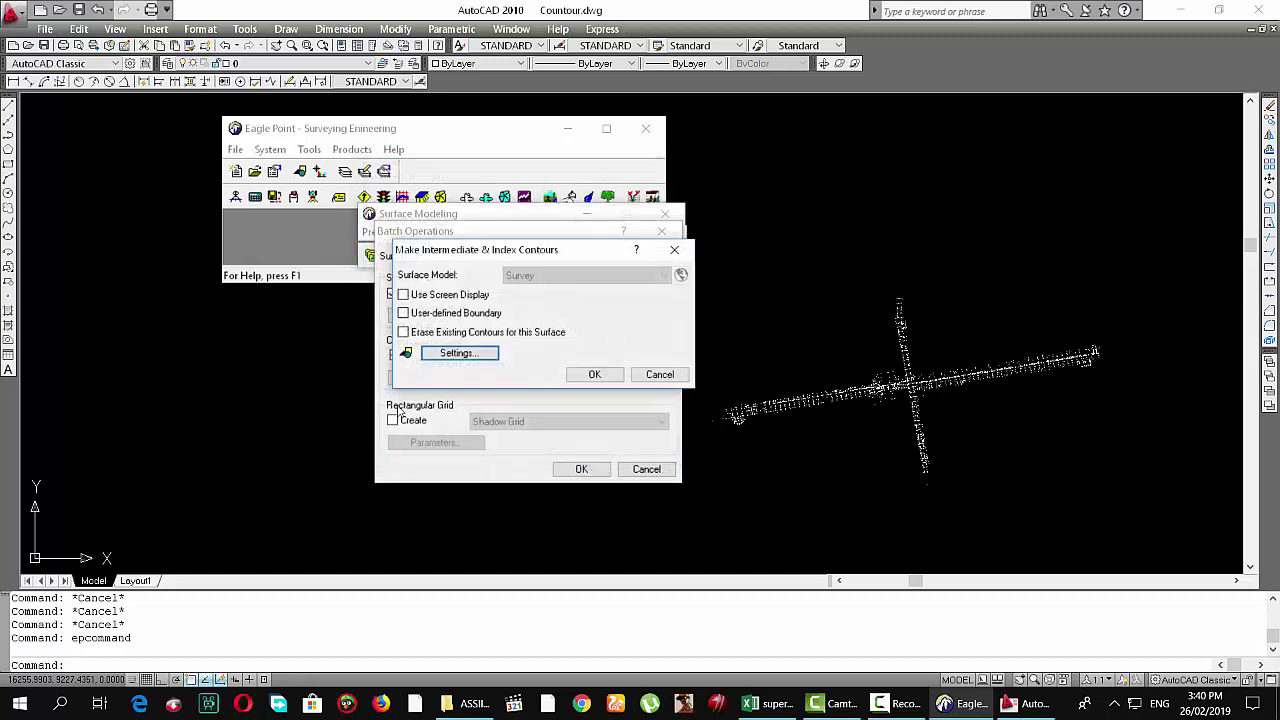
left_click(466, 358)
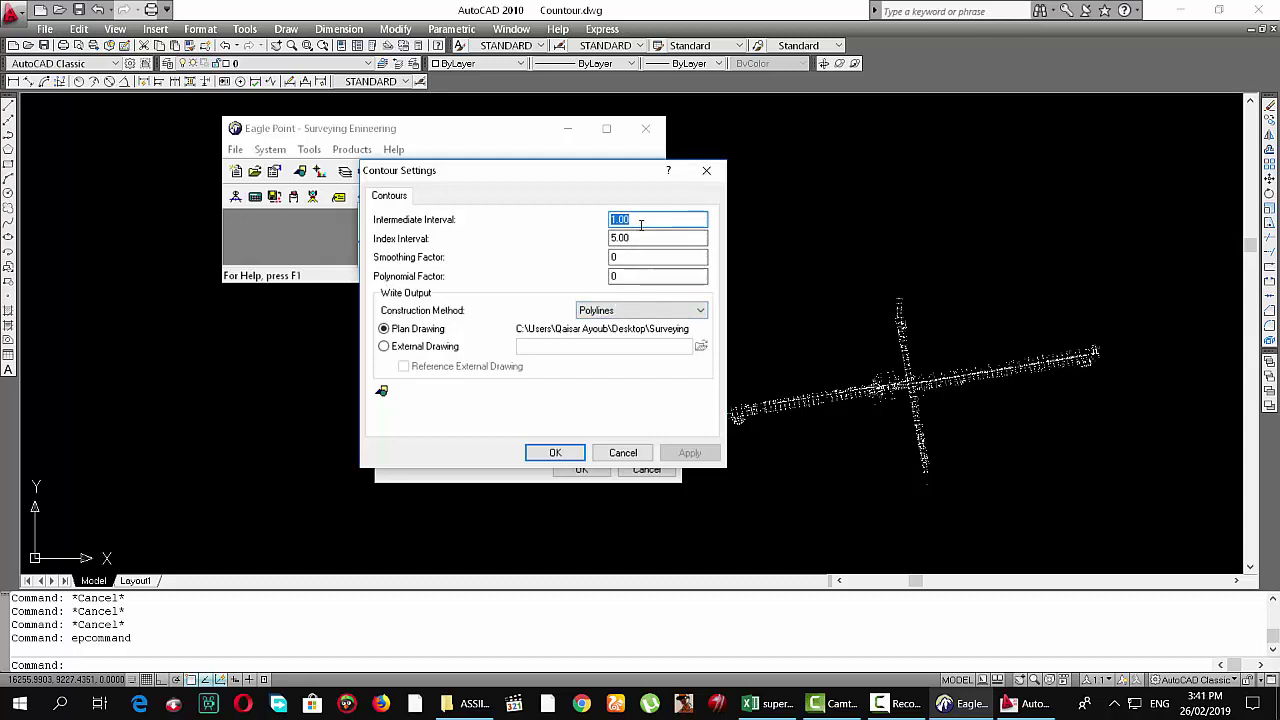
type(".5")
key("Tab")
type("2.50")
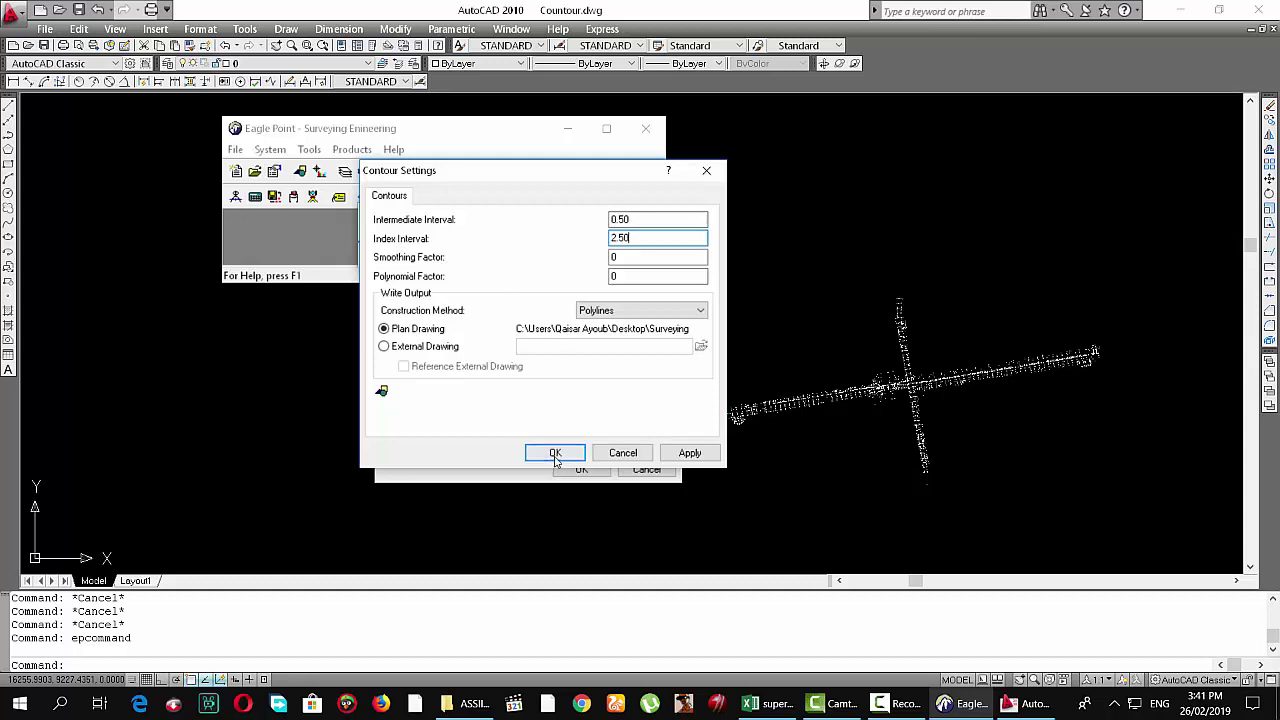
left_click(668, 453)
left_click(569, 454)
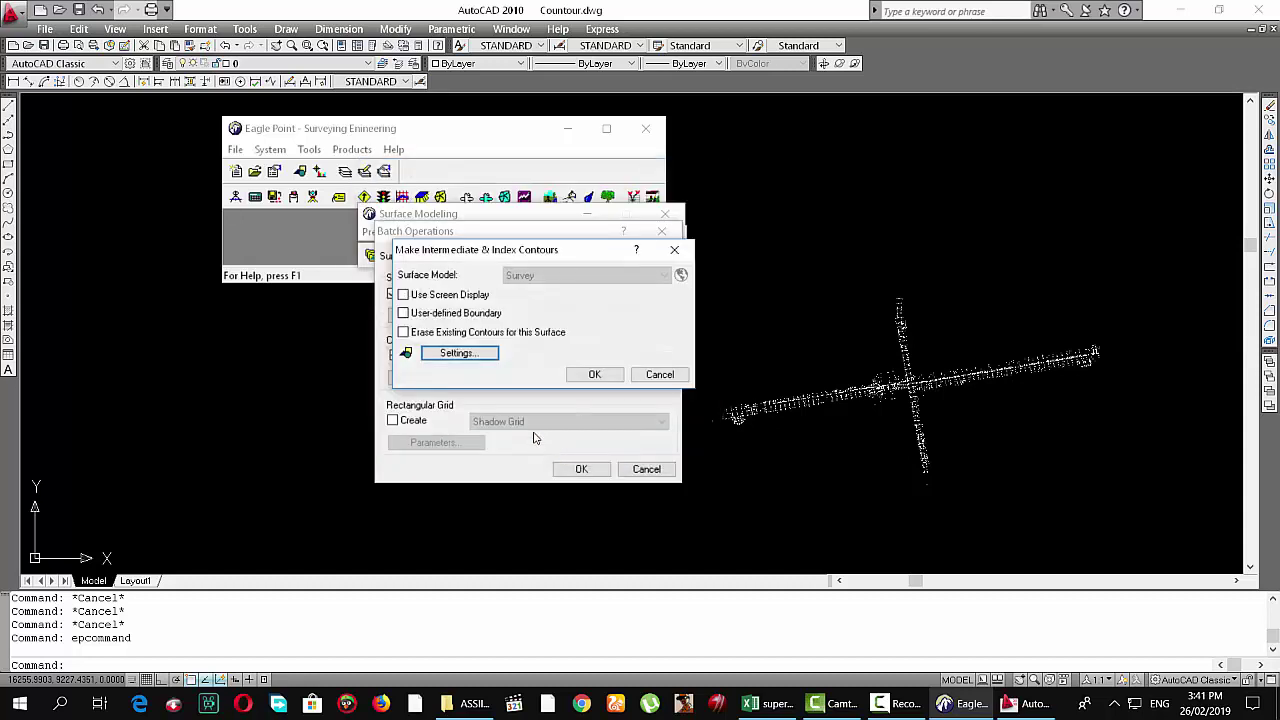
left_click(590, 376)
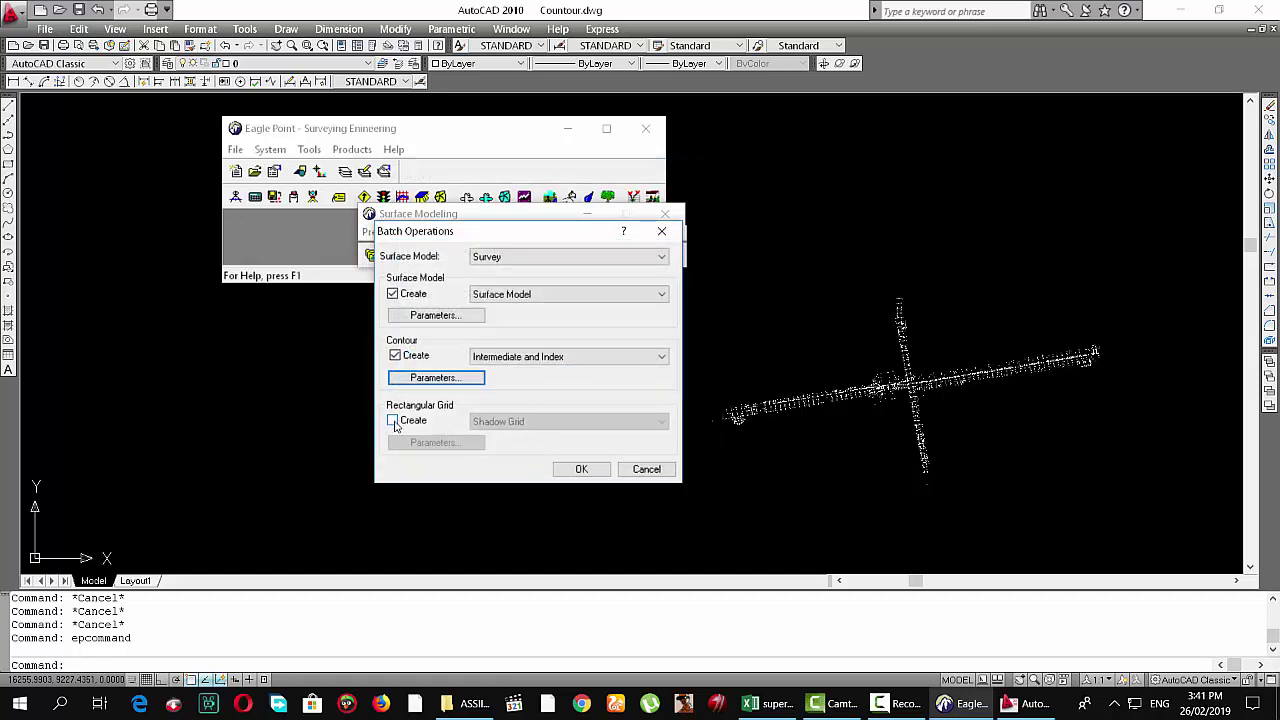
left_click(393, 421)
left_click(521, 423)
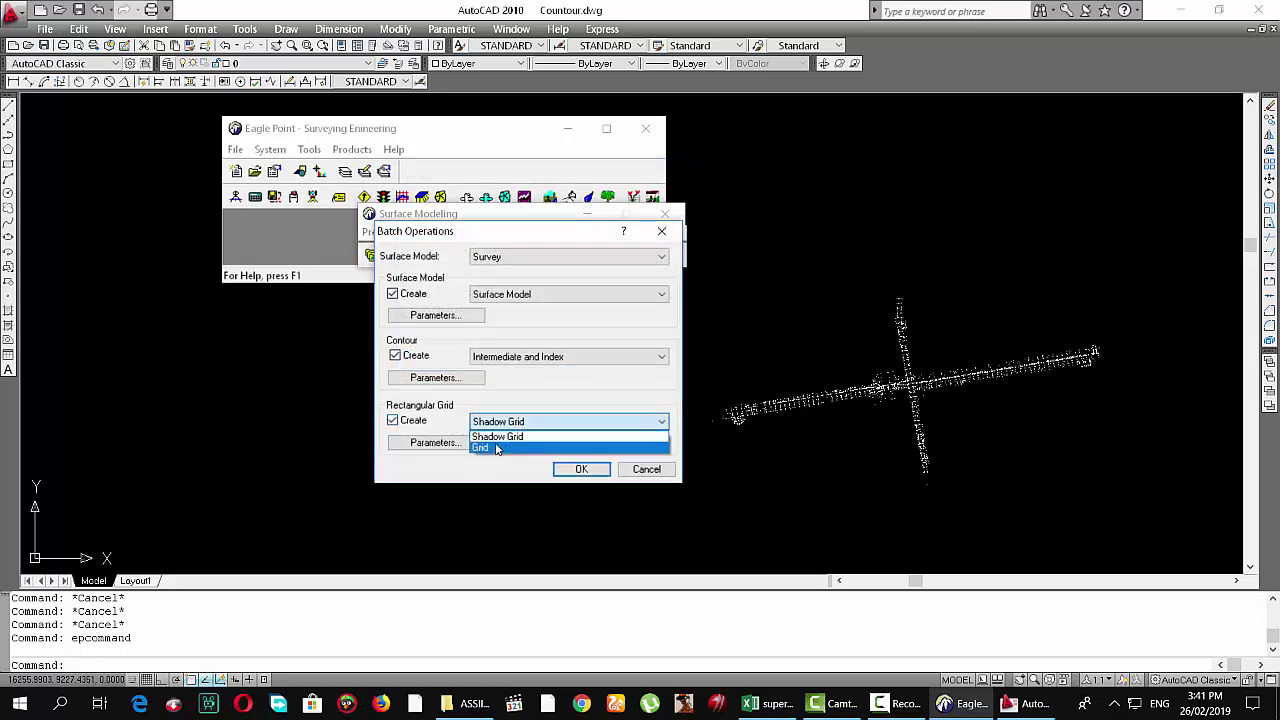
Keep the Shadow Grid with default parameters and run the batch on the 7104 windowed survey points
left_click(510, 437)
left_click(433, 449)
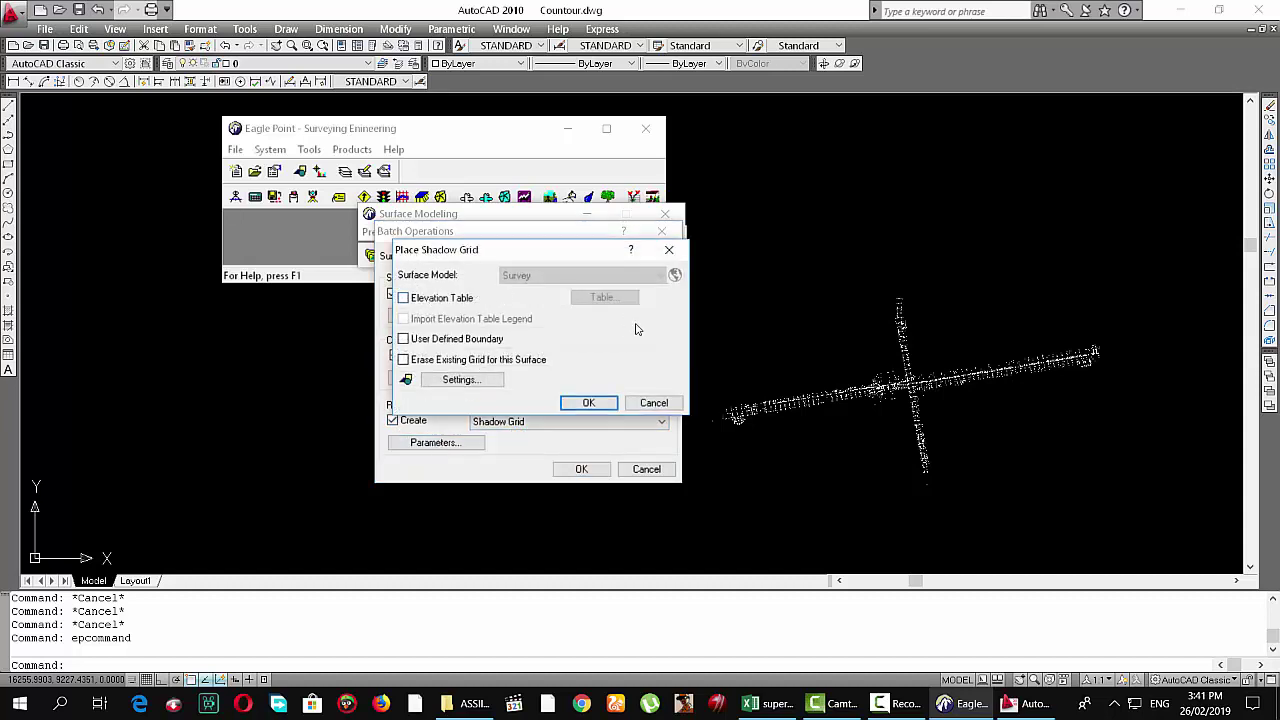
left_click(592, 403)
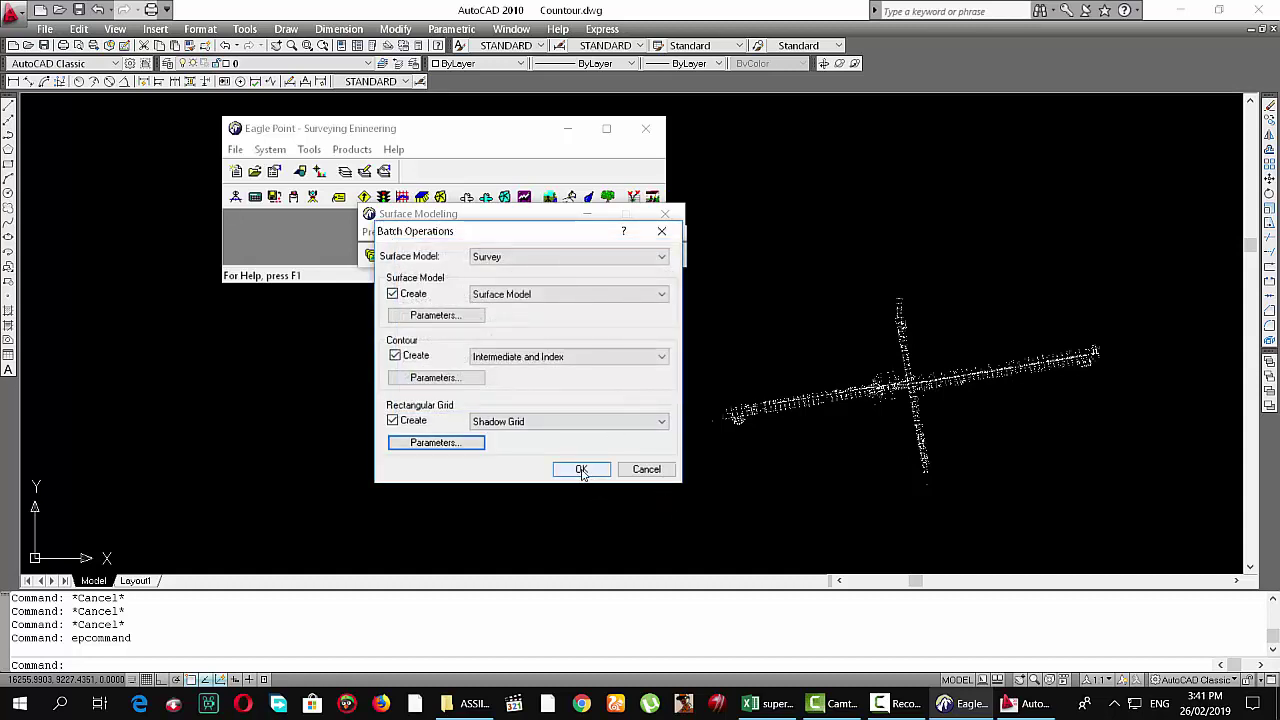
left_click(581, 470)
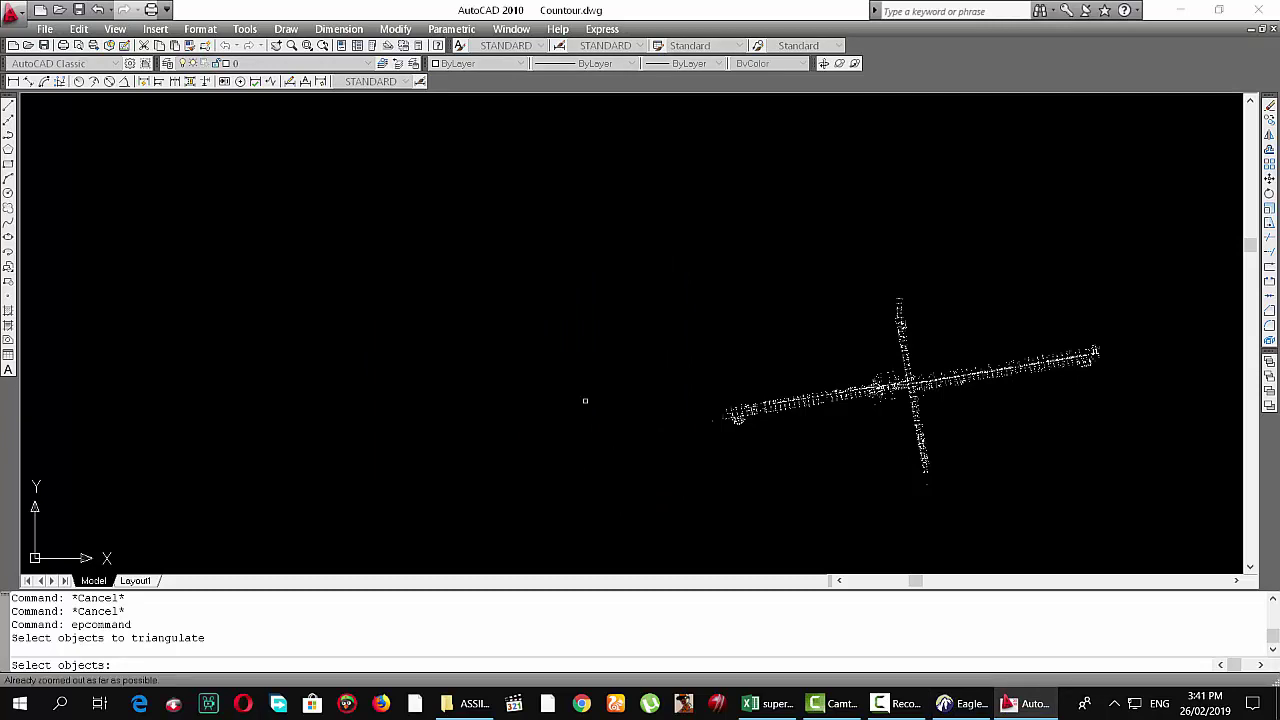
left_click(1168, 253)
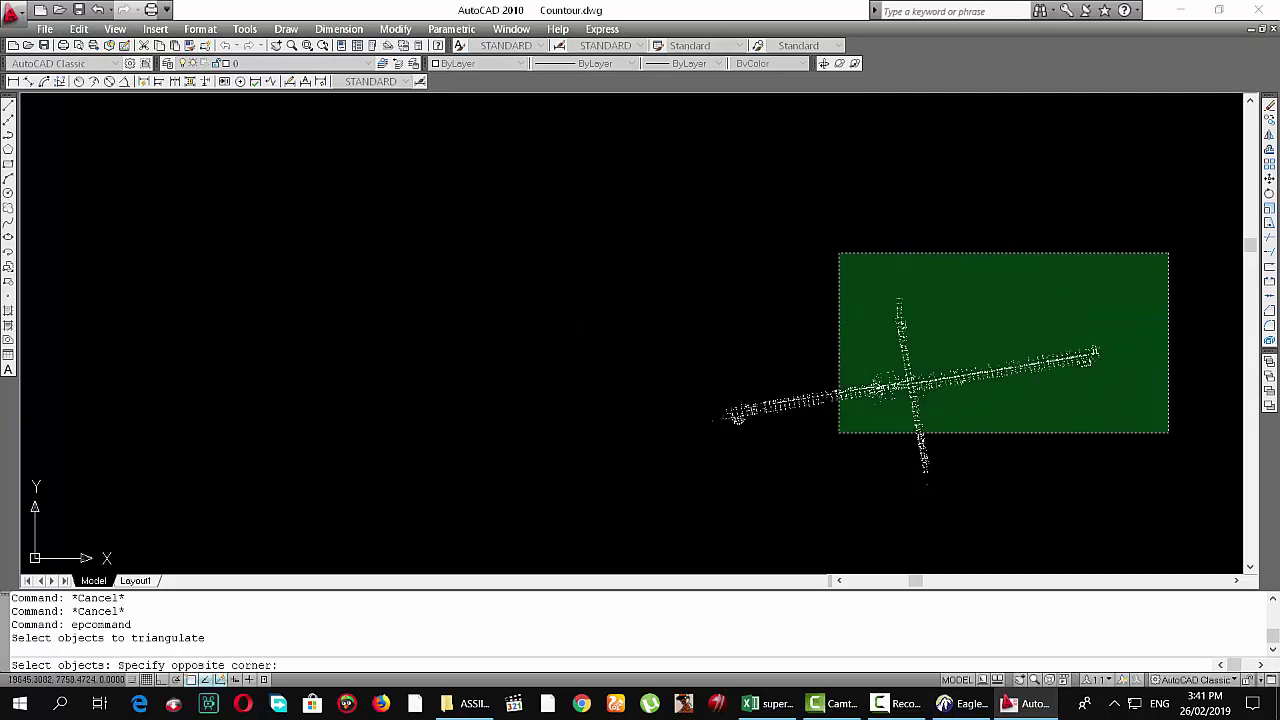
left_click(686, 508)
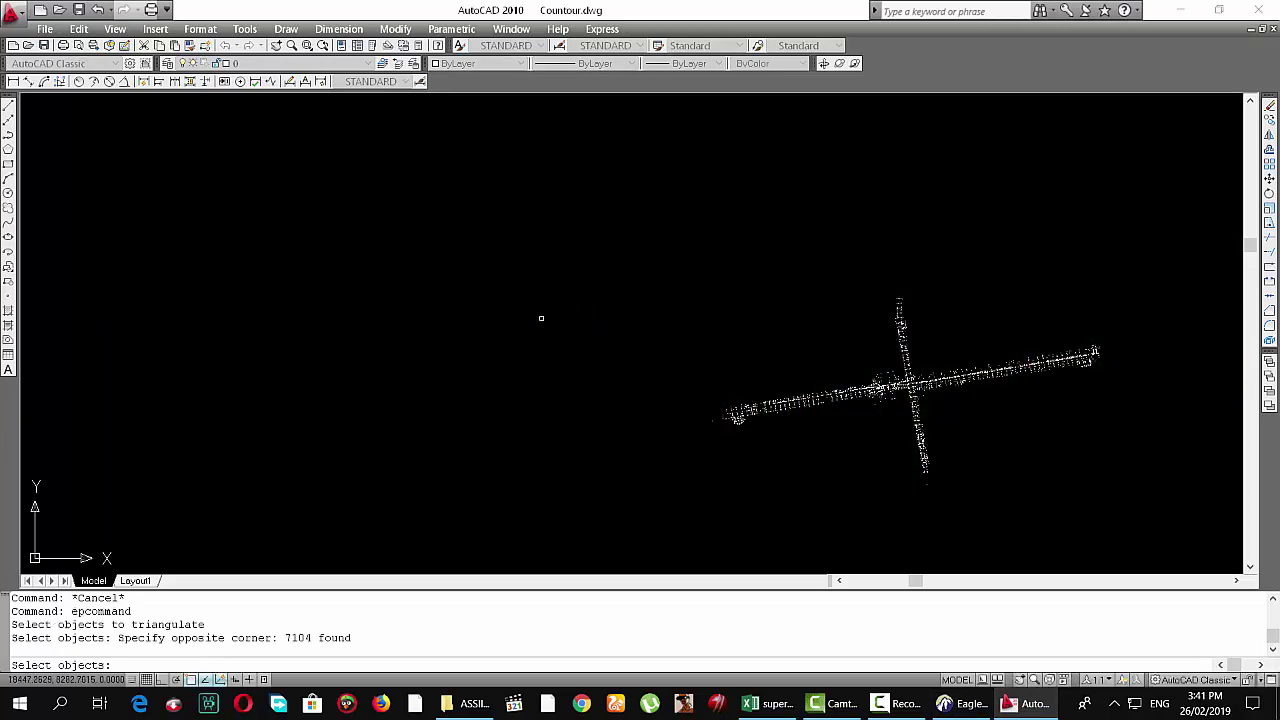
key("Return")
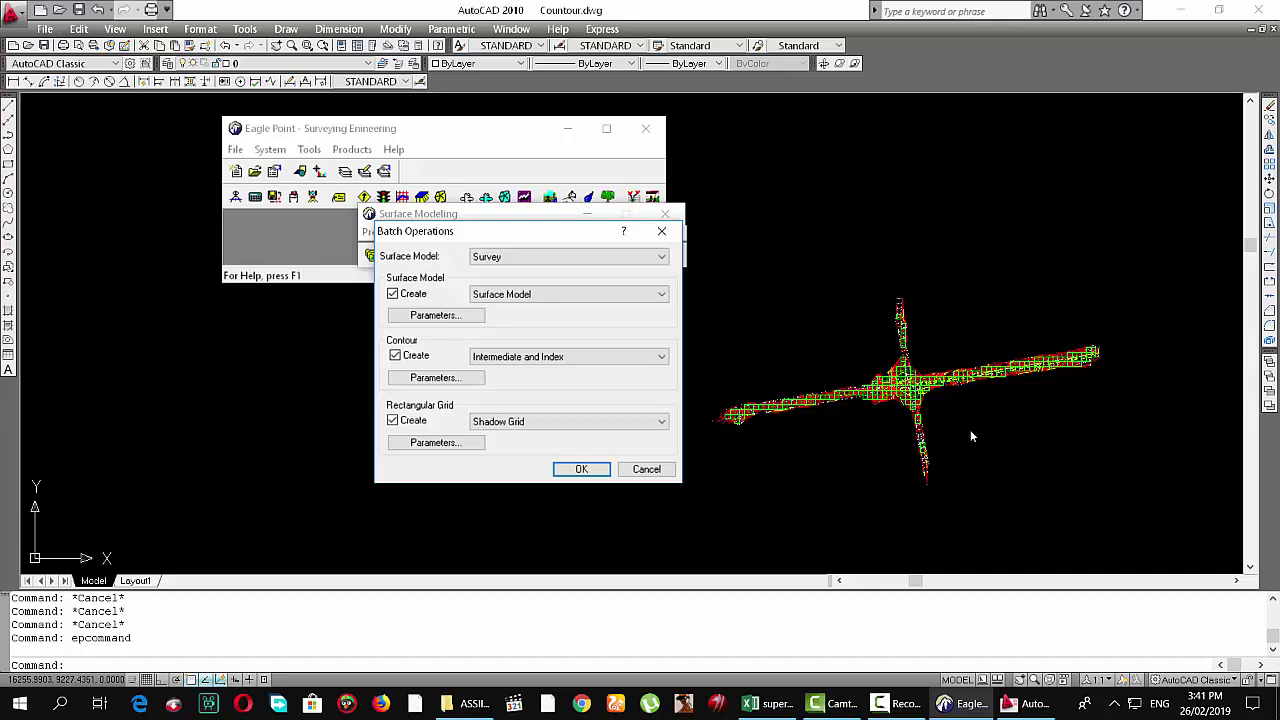
Zoom in on the new contours along the road, then open the intermediate and index contour options
left_click(970, 429)
scroll(902, 398, "up", 2)
scroll(902, 398, "up", 1)
scroll(880, 405, "up", 1)
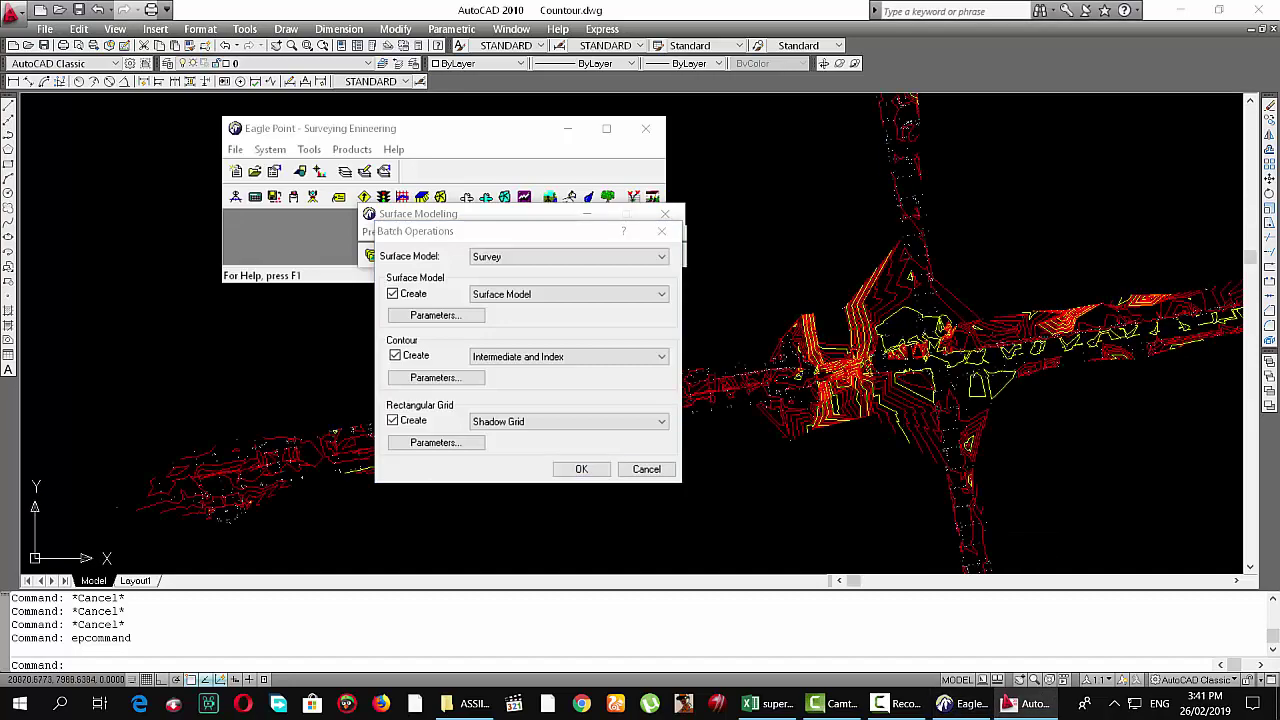
scroll(860, 412, "up", 2)
scroll(845, 420, "up", 2)
mouse_move(845, 417)
middle_mouse_down("shift")
mouse_move(982, 379)
mouse_move(986, 309)
mouse_move(875, 340)
middle_mouse_up("shift")
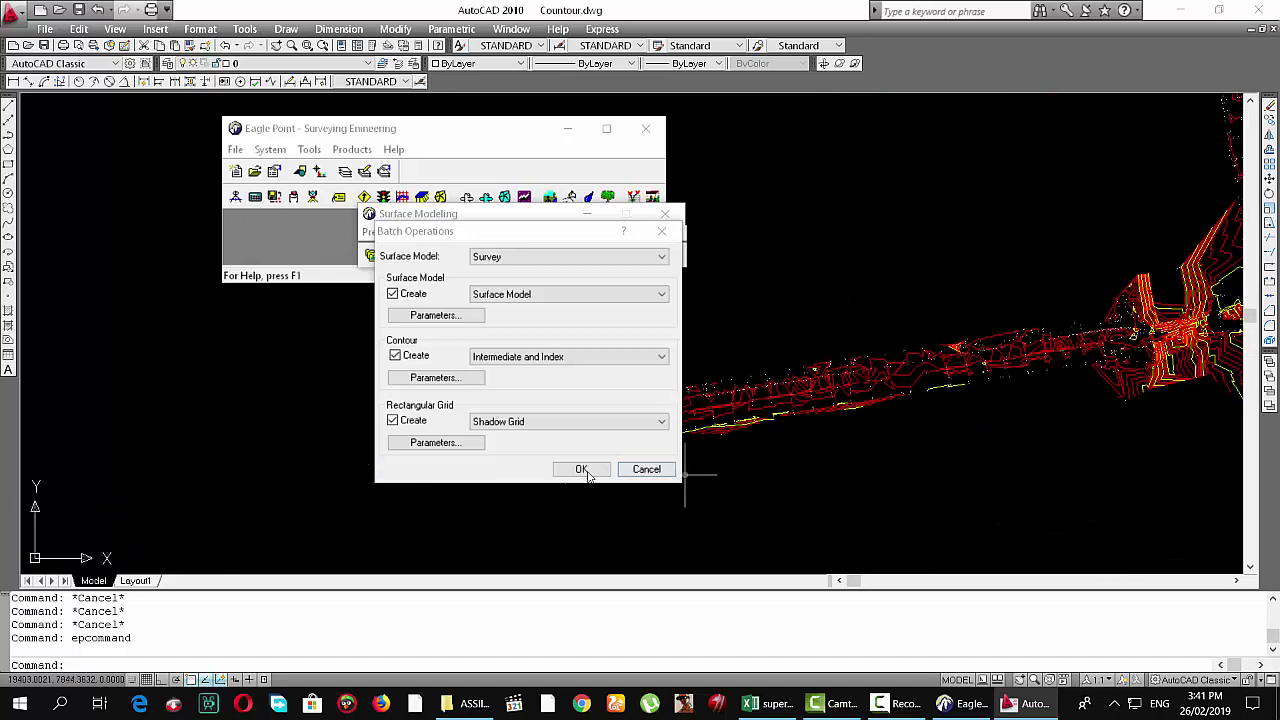
left_click(435, 378)
Set contour intervals to 1.00 intermediate and 5.00 index
left_click(476, 360)
type("1")
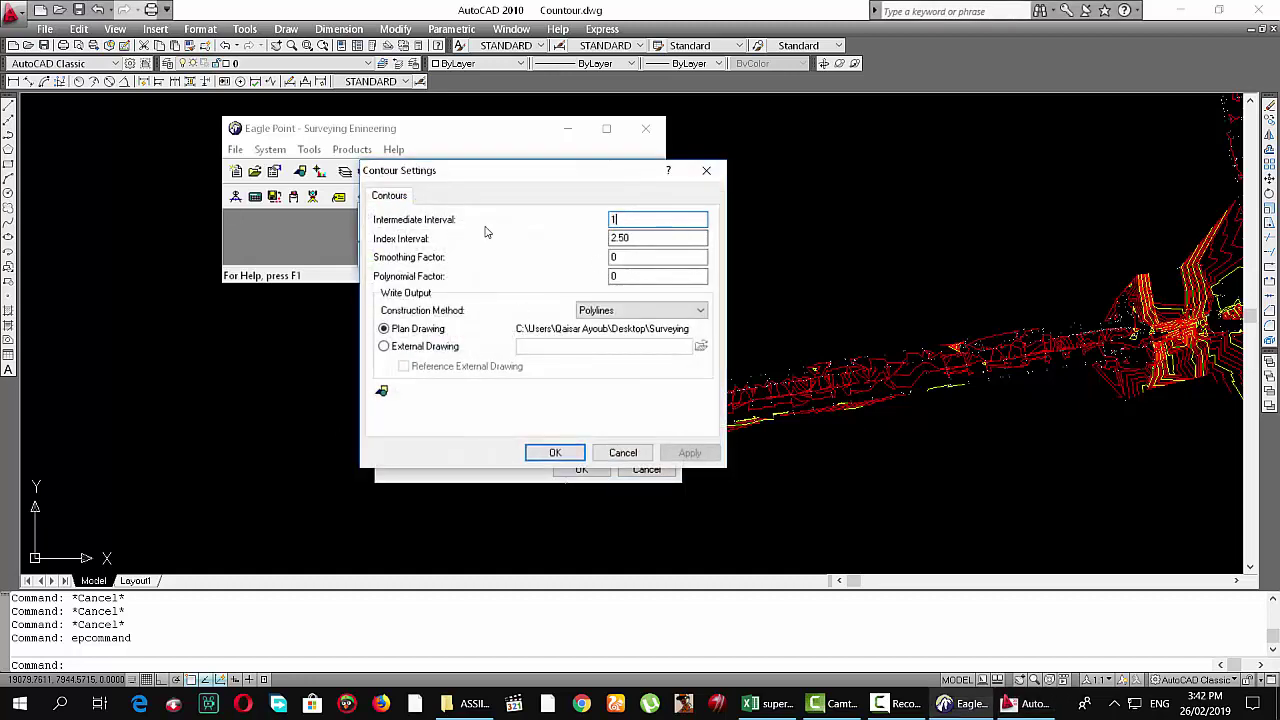
key("Tab")
type("5.00")
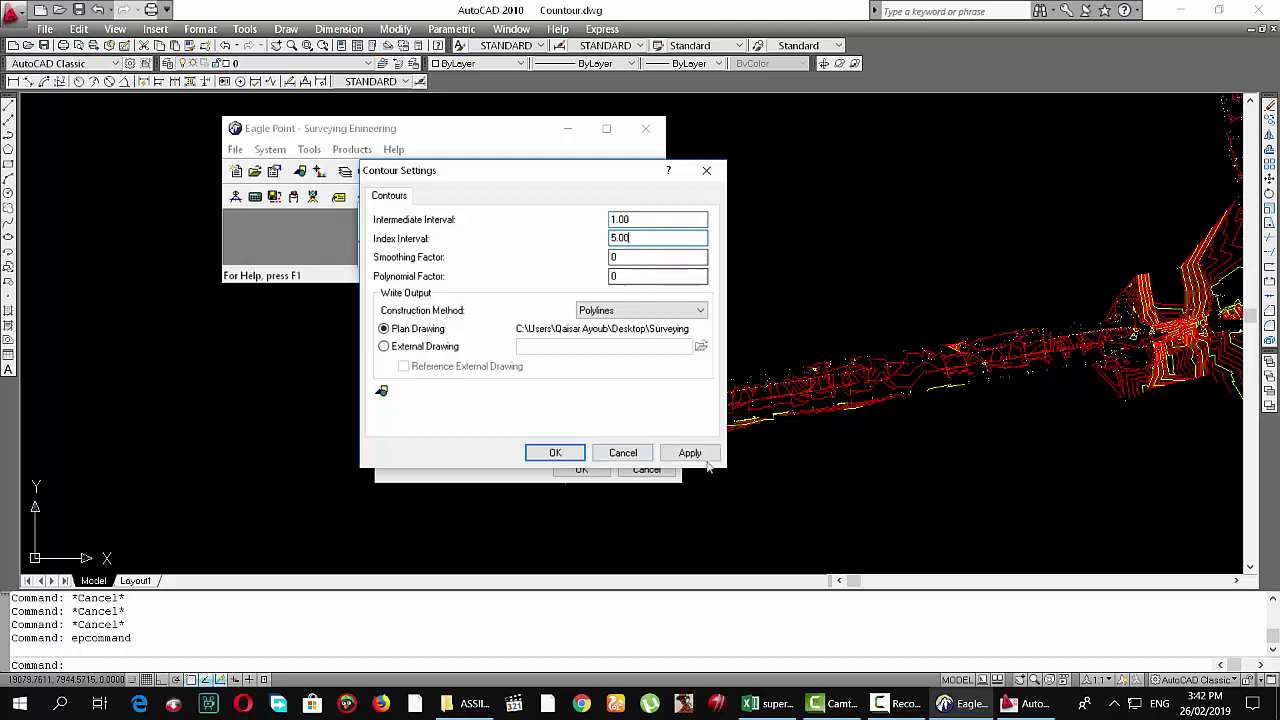
left_click(695, 454)
left_click(548, 453)
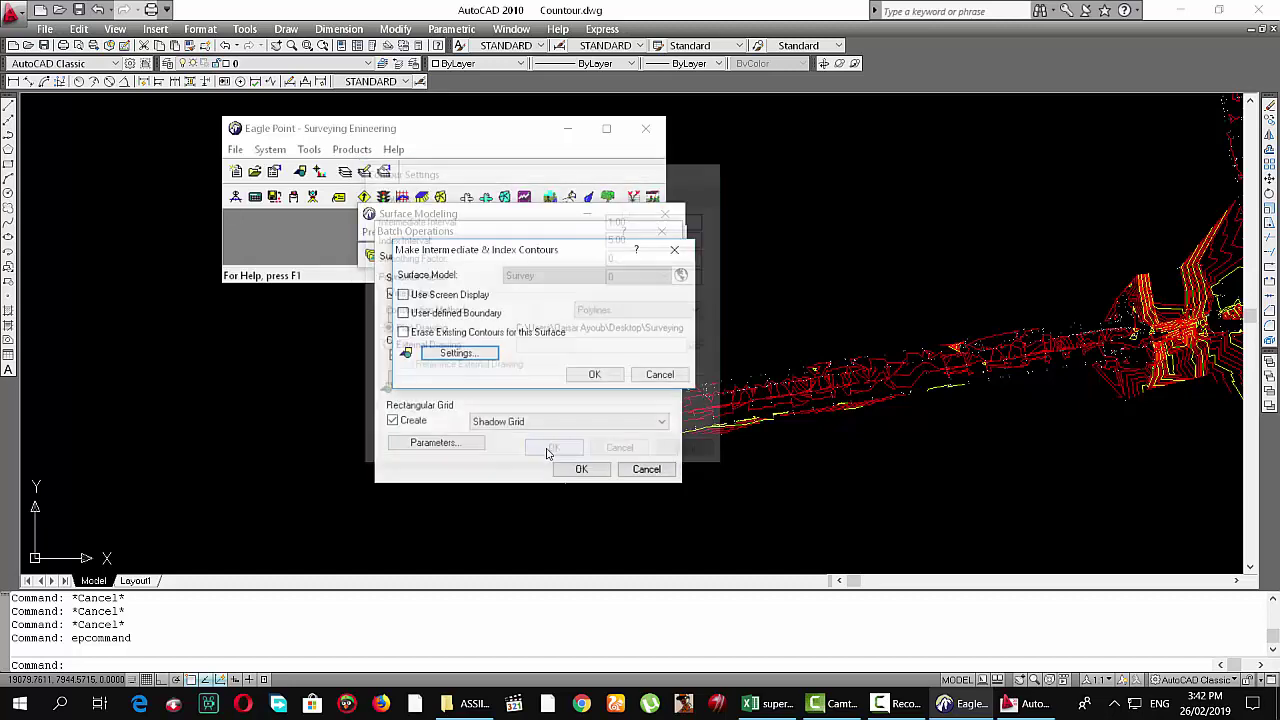
left_click(606, 380)
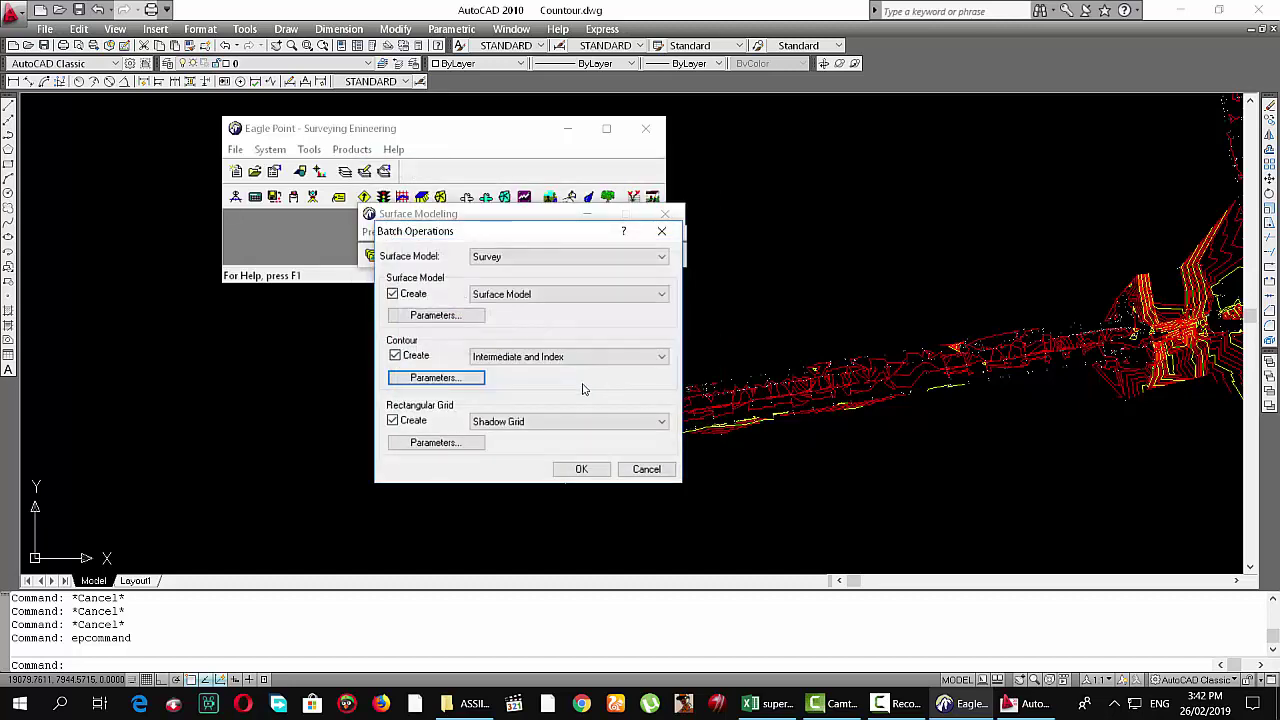
Turn on Erase Existing Contours and start the batch run again, declining the first TIN overwrite prompt
left_click(452, 378)
left_click(404, 332)
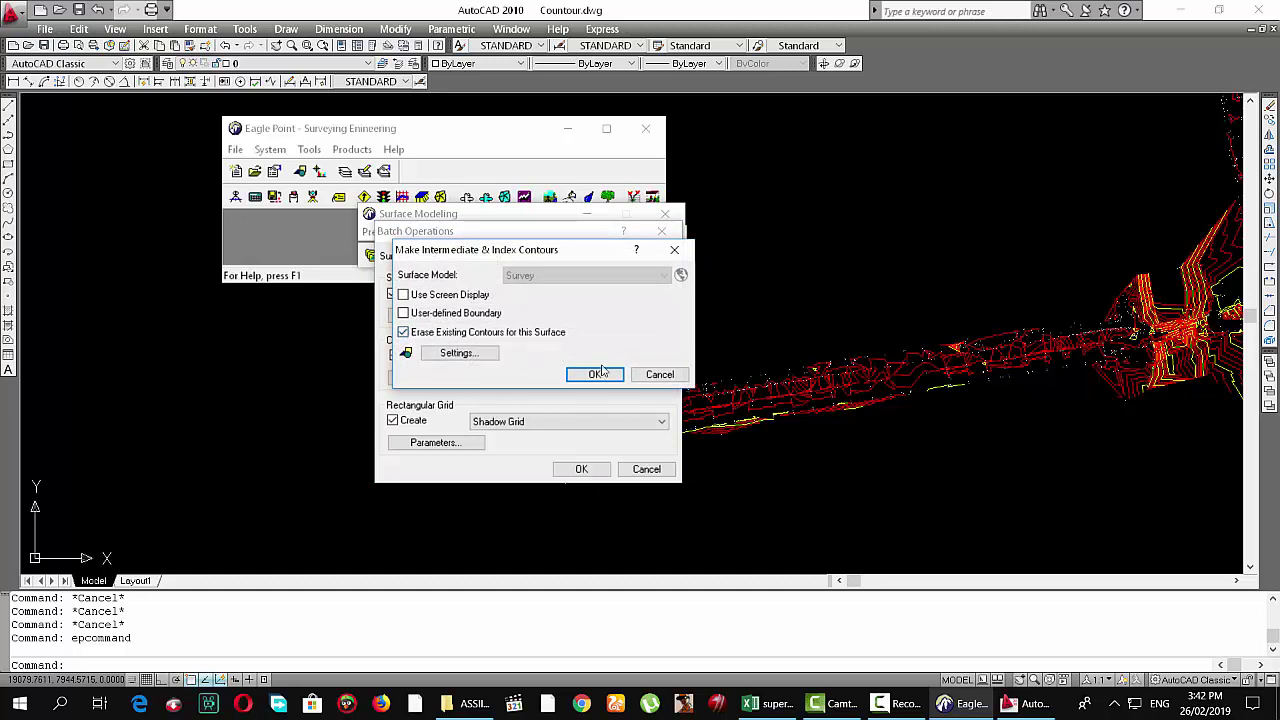
left_click(594, 374)
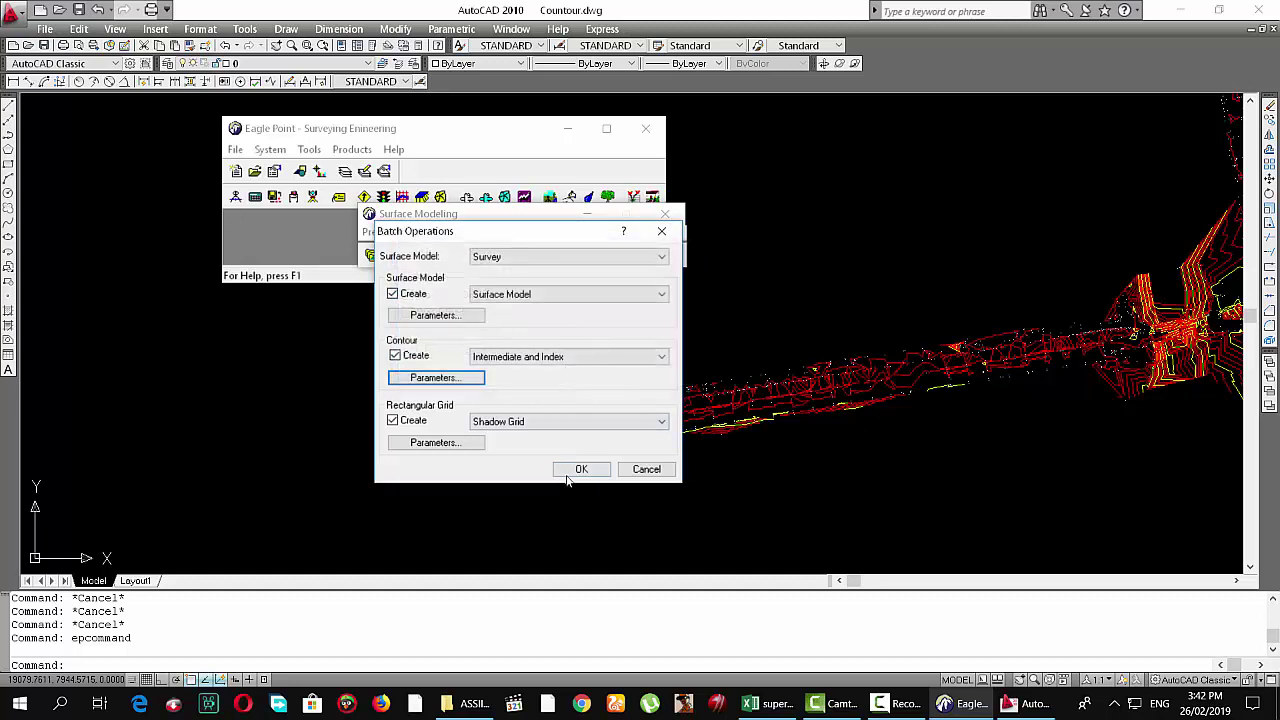
left_click(590, 472)
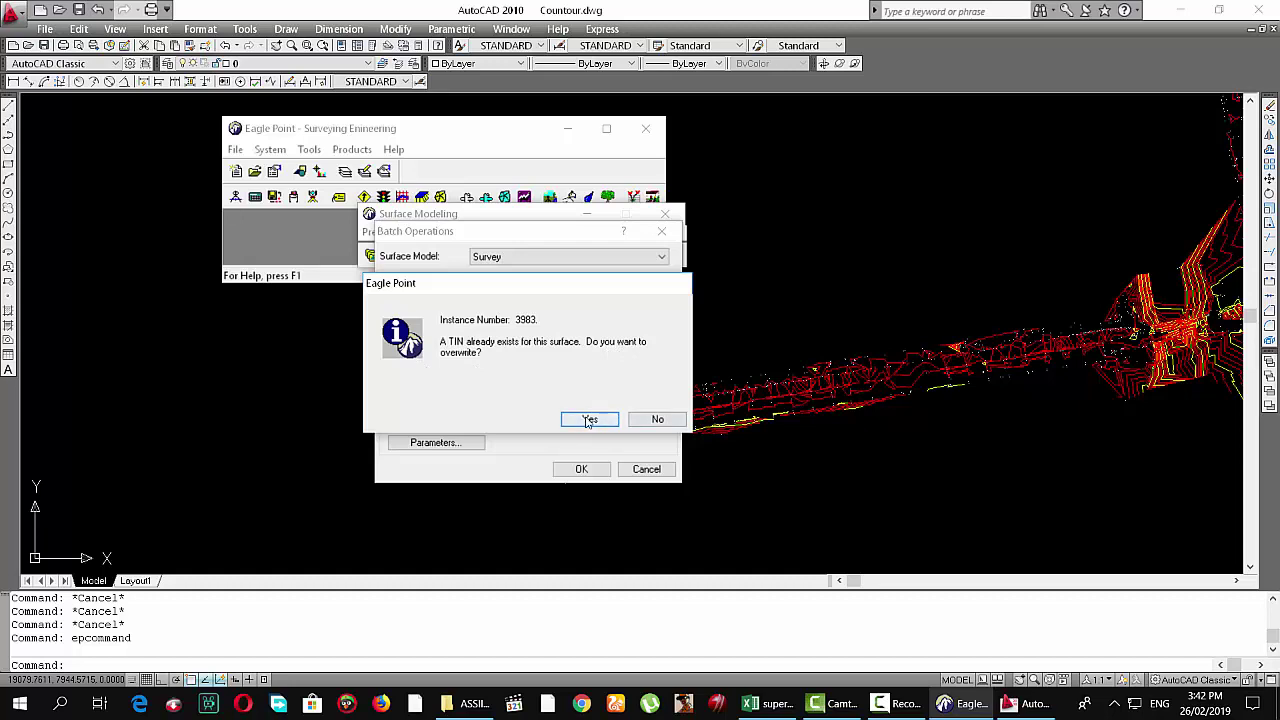
left_click(652, 419)
left_click(578, 467)
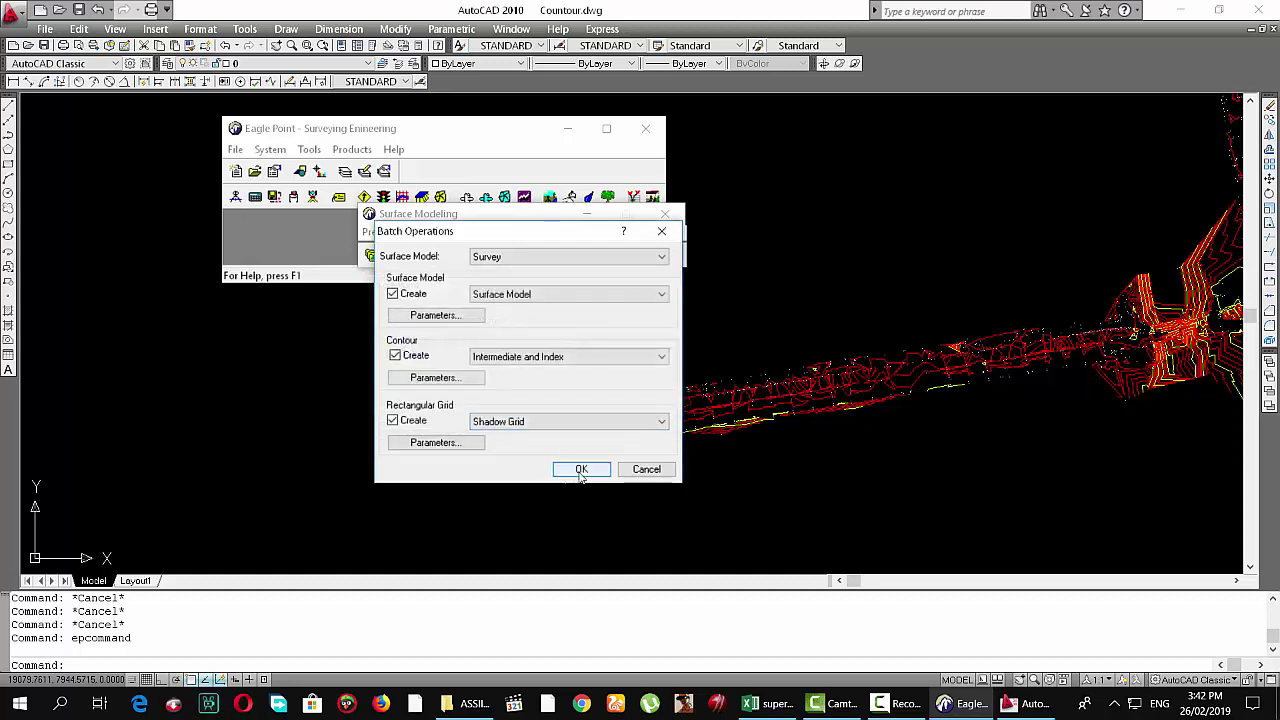
Overwrite the TIN and triangulate the 7753 windowed points, continuing despite crossing breaklines
left_click(604, 413)
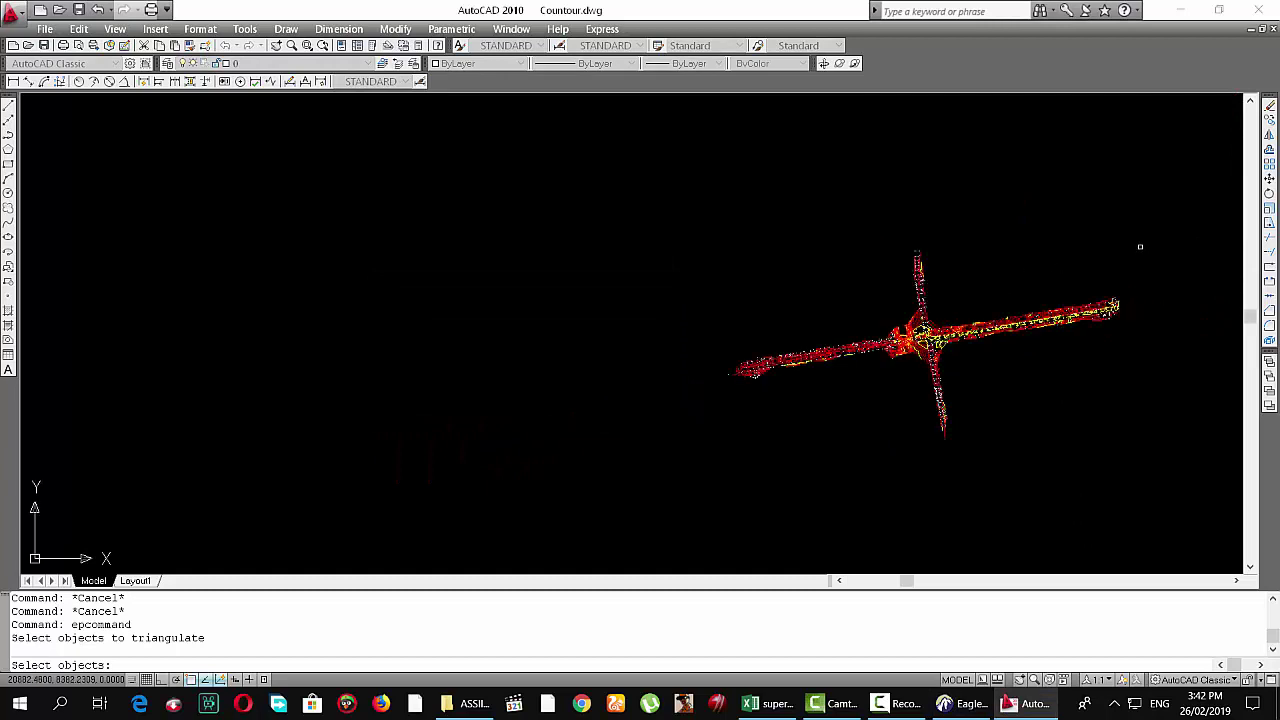
left_click(1143, 252)
left_click(635, 463)
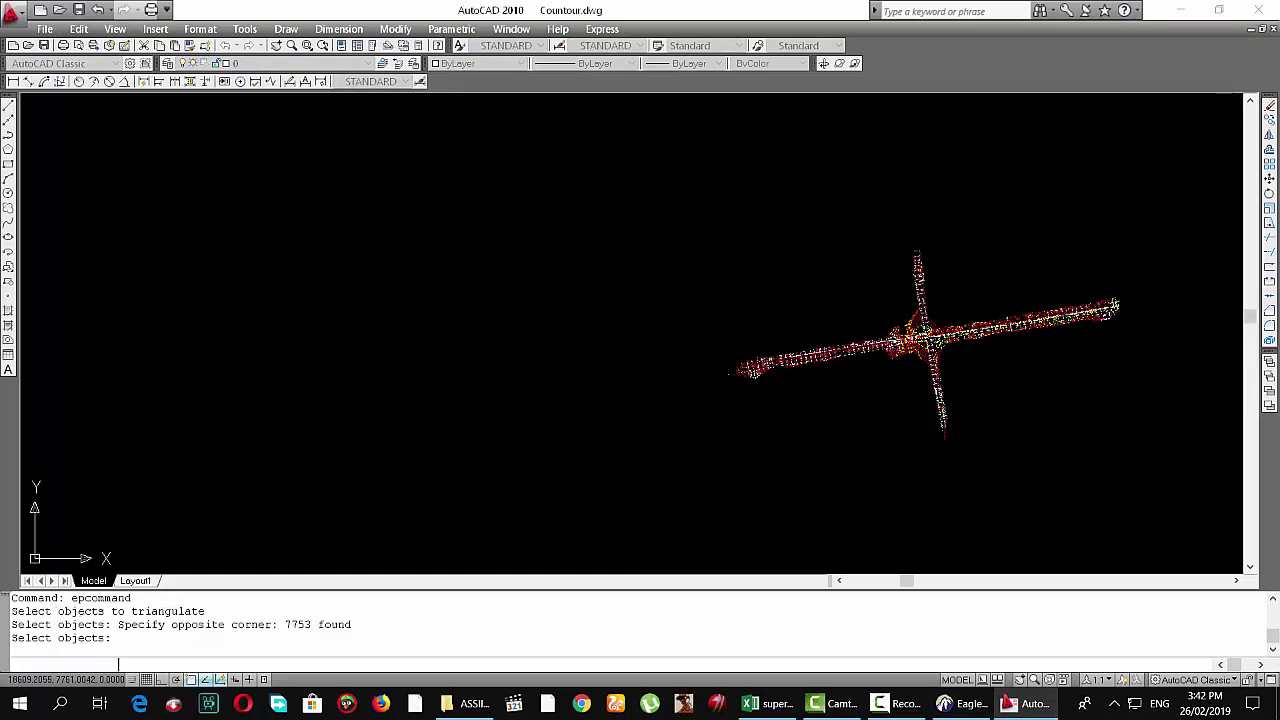
key("Return")
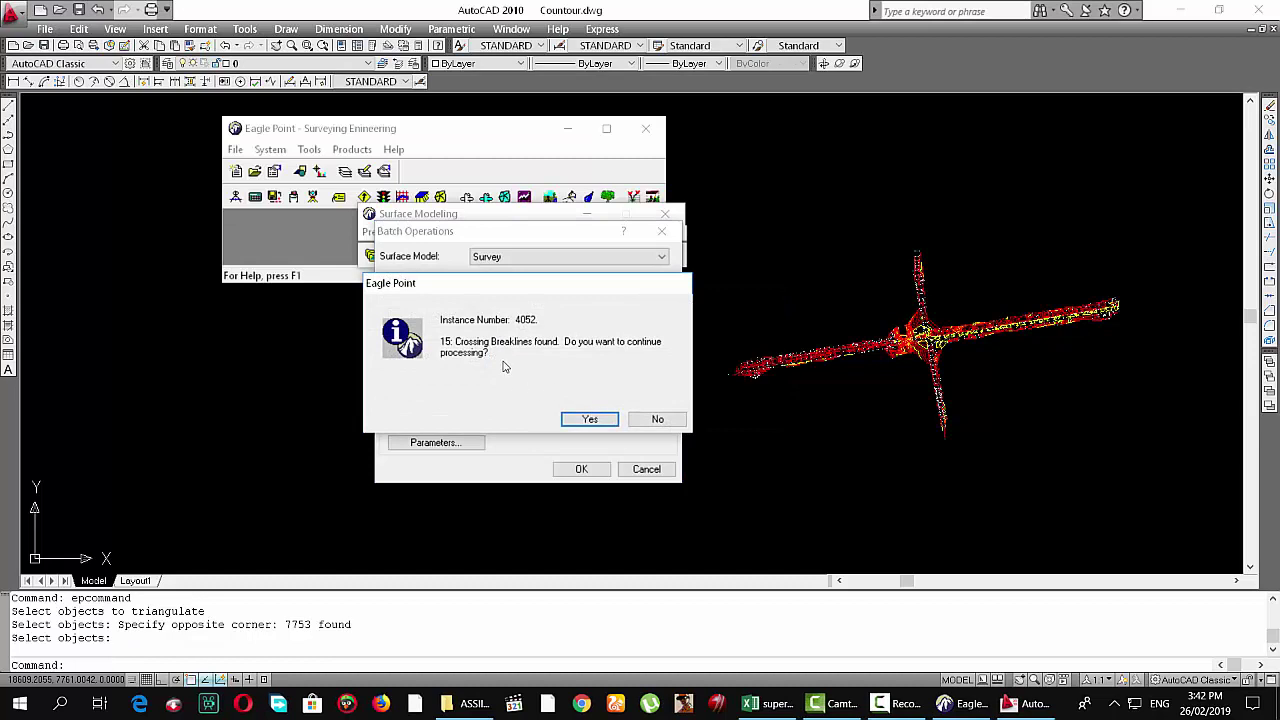
left_click(588, 420)
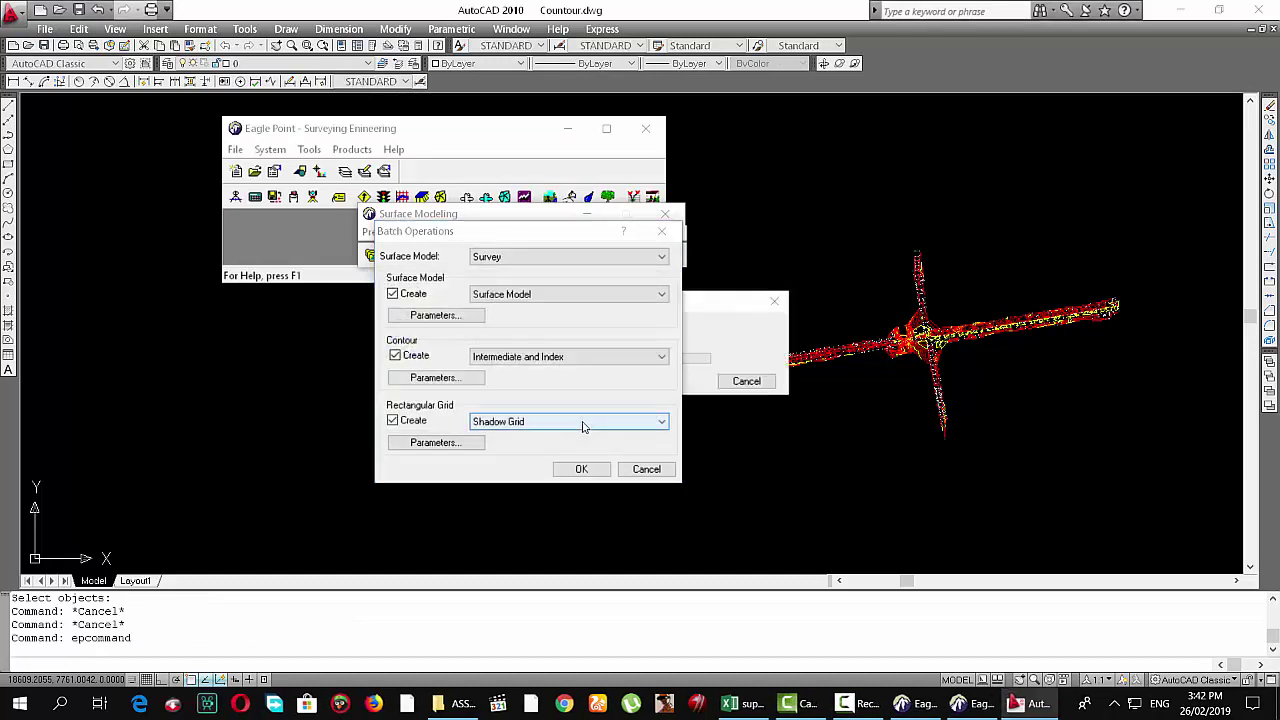
Inspect the redrawn road contours once processing finishes, then reopen the contour options
left_click(705, 308)
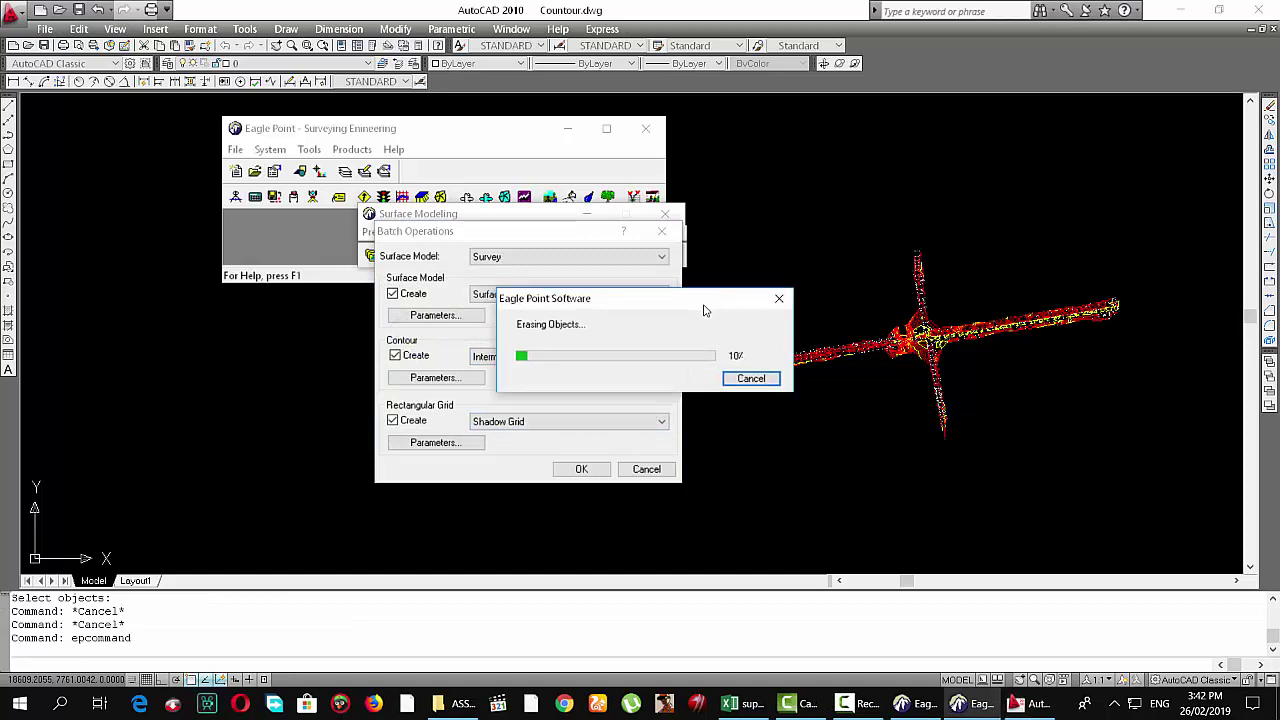
left_click_drag(688, 302, 605, 299)
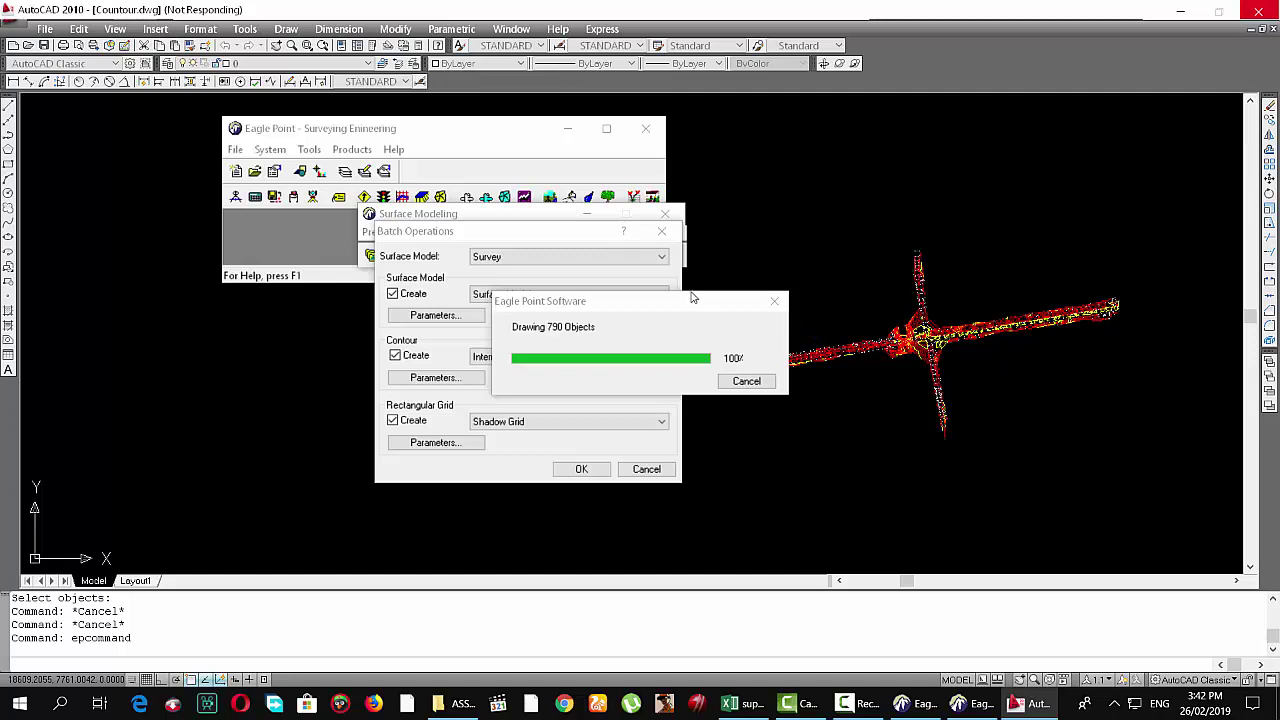
left_click_drag(688, 305, 570, 279)
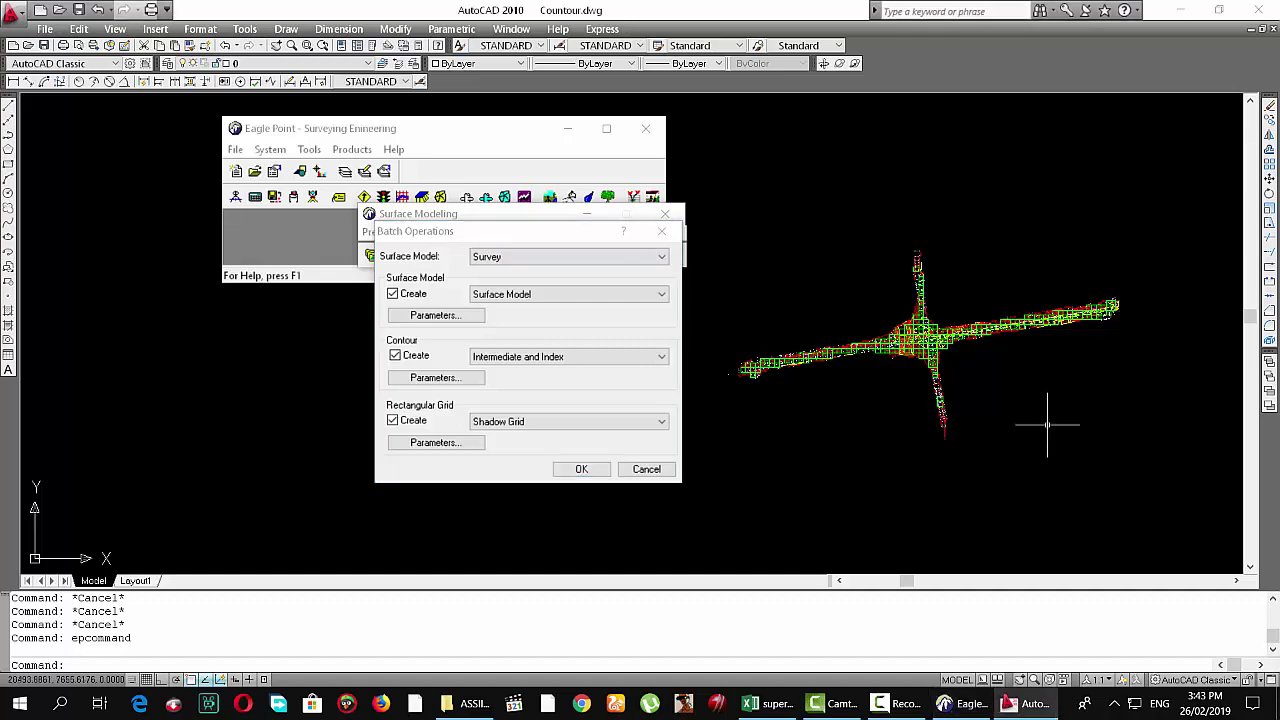
scroll(921, 345, "up", 5)
scroll(921, 343, "up", 2)
scroll(925, 348, "up", 1)
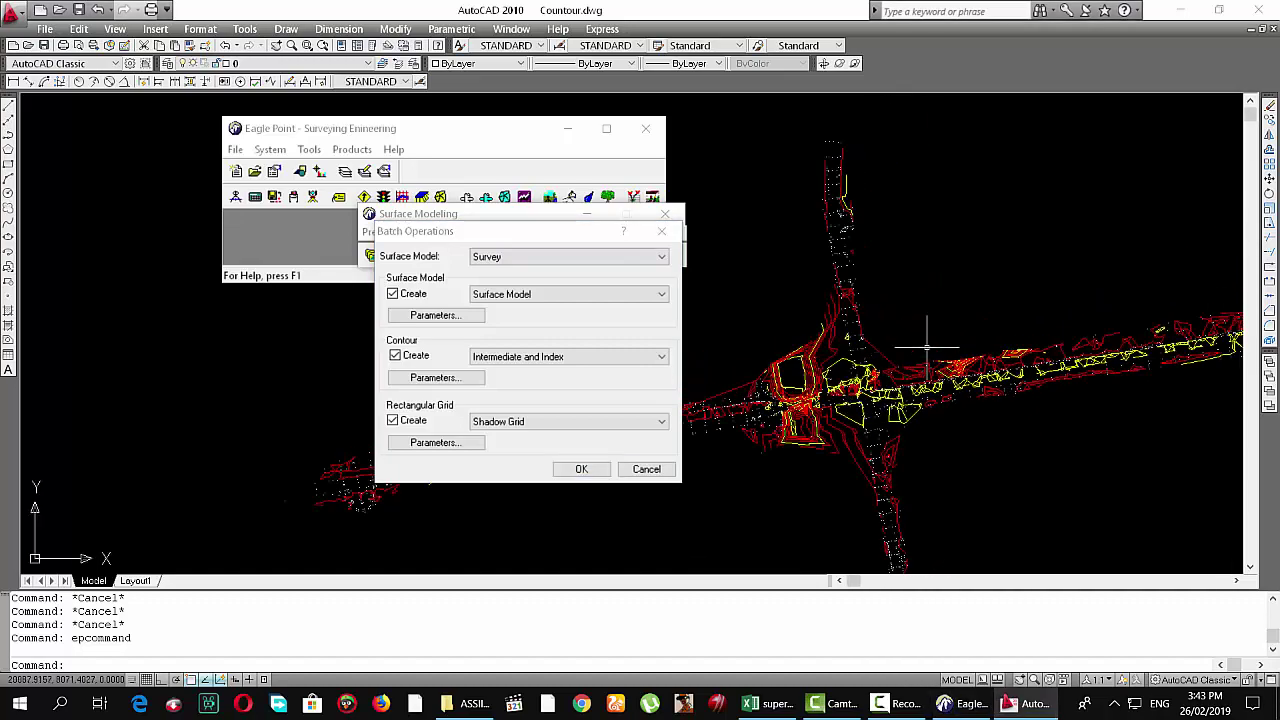
scroll(808, 400, "up", 2)
middle_click_drag(808, 400, 793, 457, "shift")
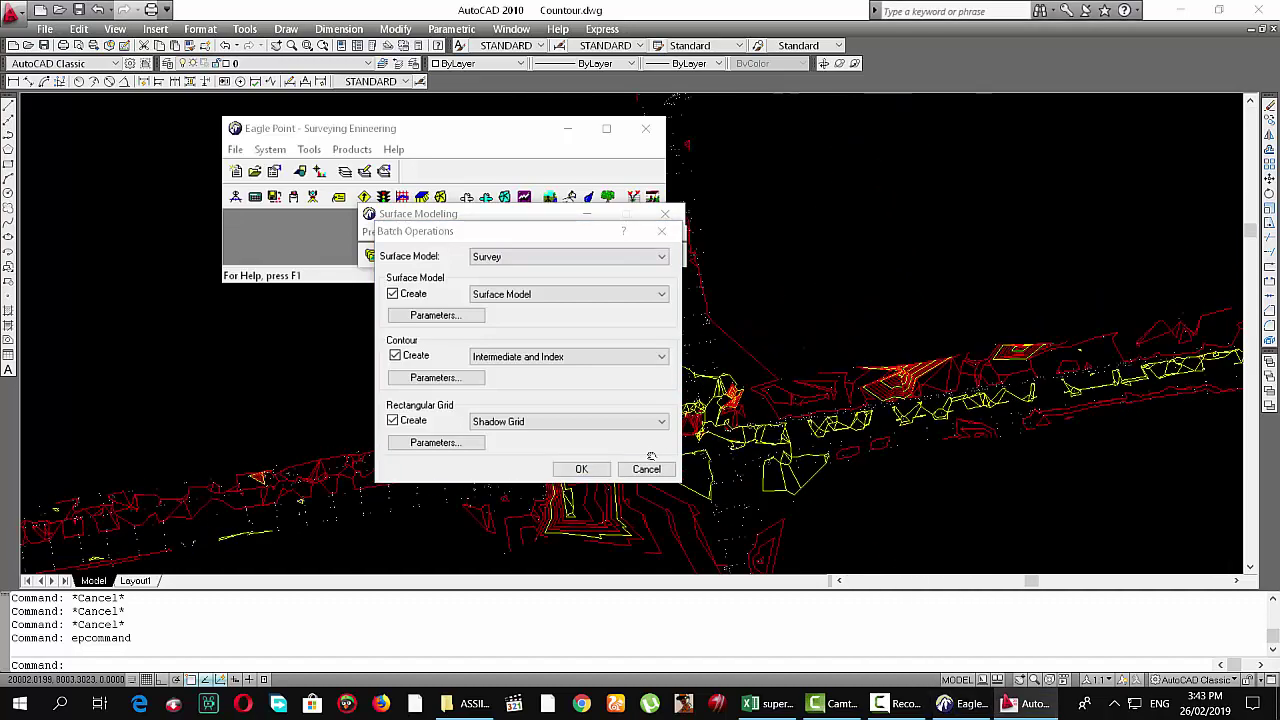
scroll(793, 457, "up", 1)
scroll(793, 457, "up", 1)
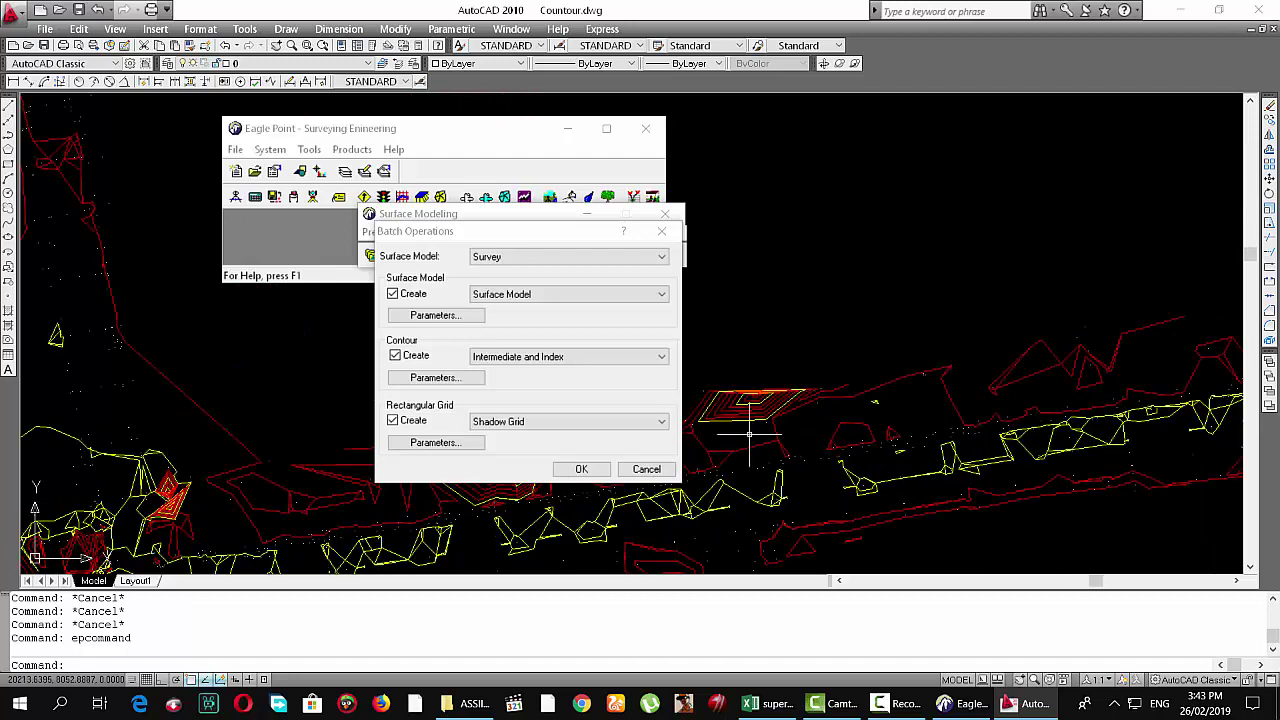
left_click(463, 380)
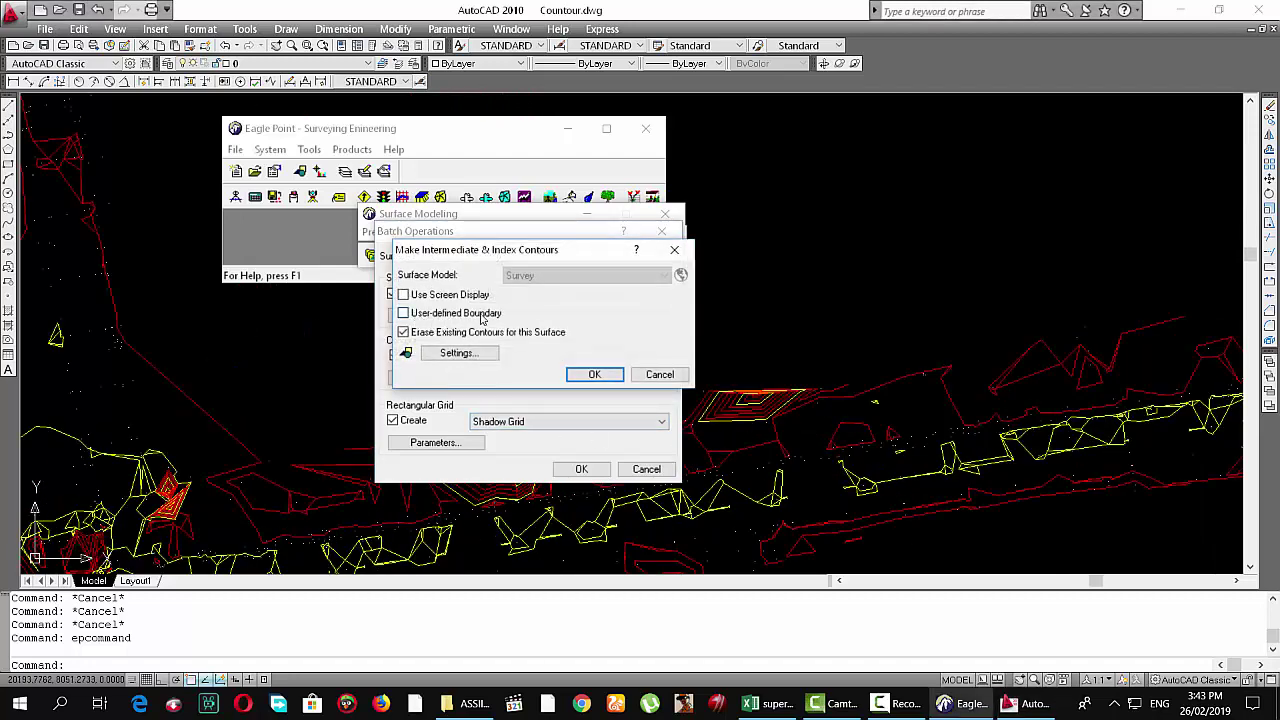
Set 0.50 and 2.50 contour intervals with smoothing and polynomial factors of 10
left_click(458, 352)
type(".5")
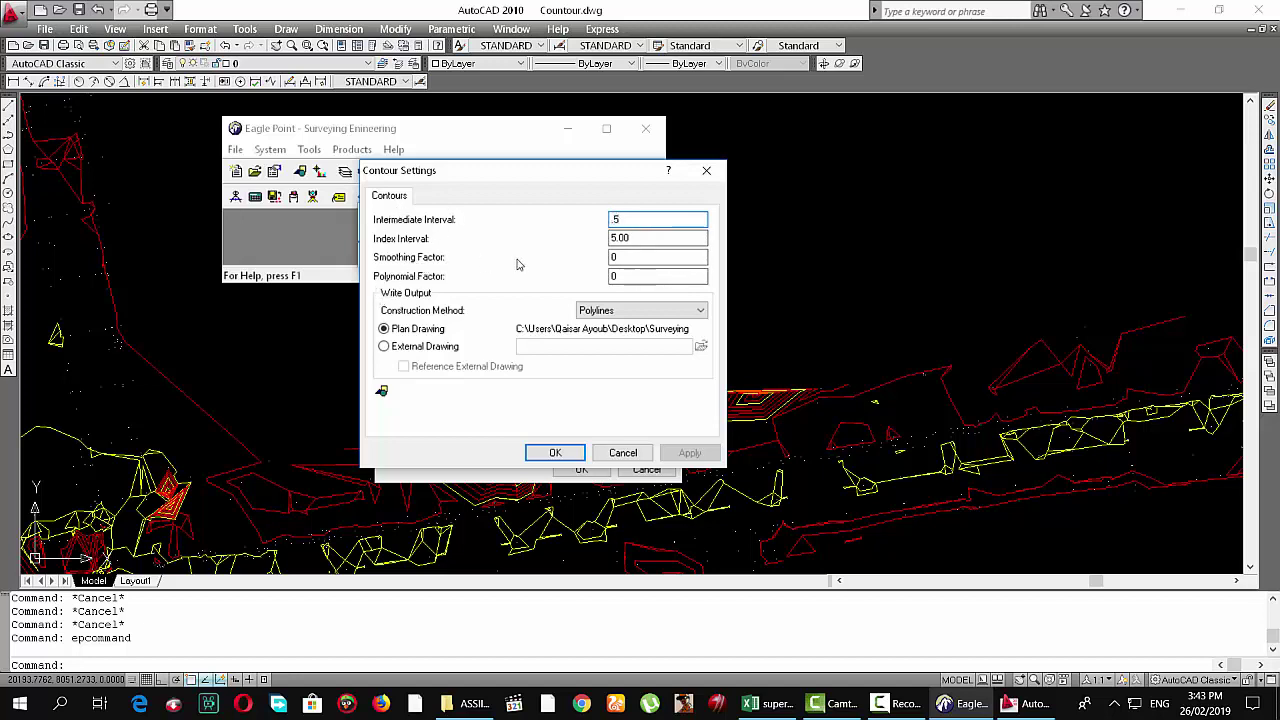
key("Tab")
key("Tab")
key("Tab")
type("1")
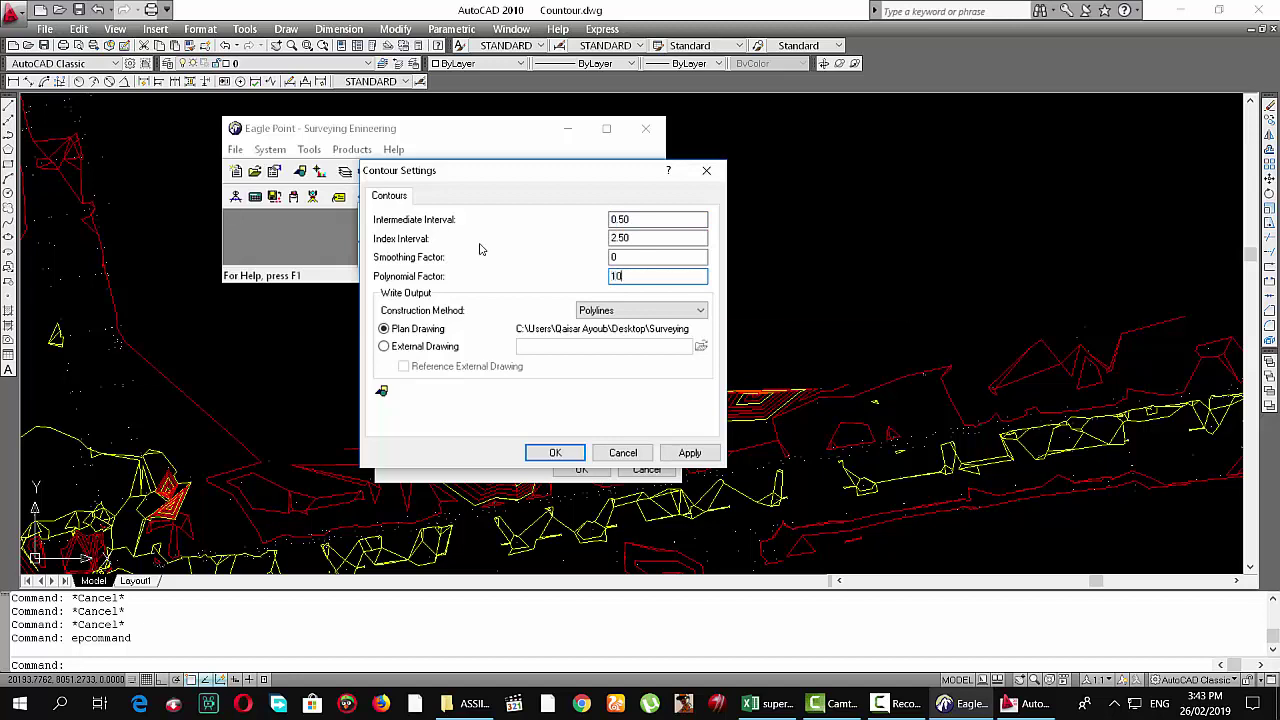
type("0")
double_click(613, 258)
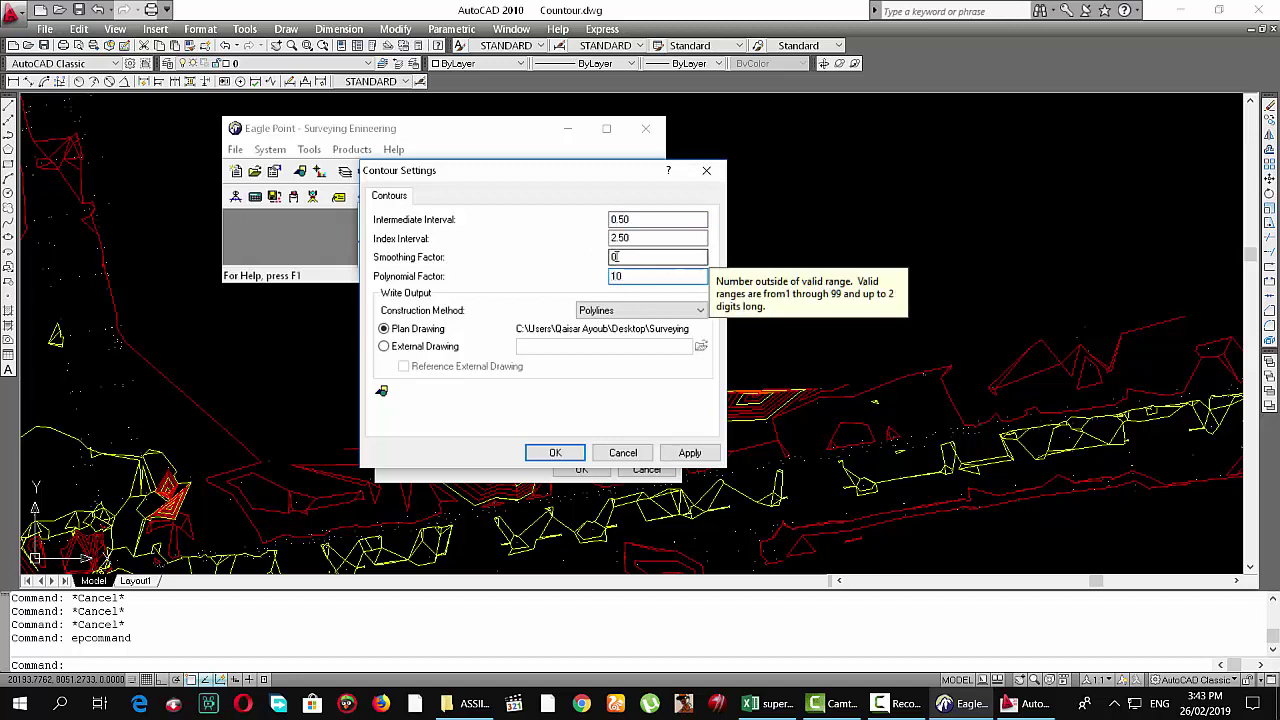
type("10")
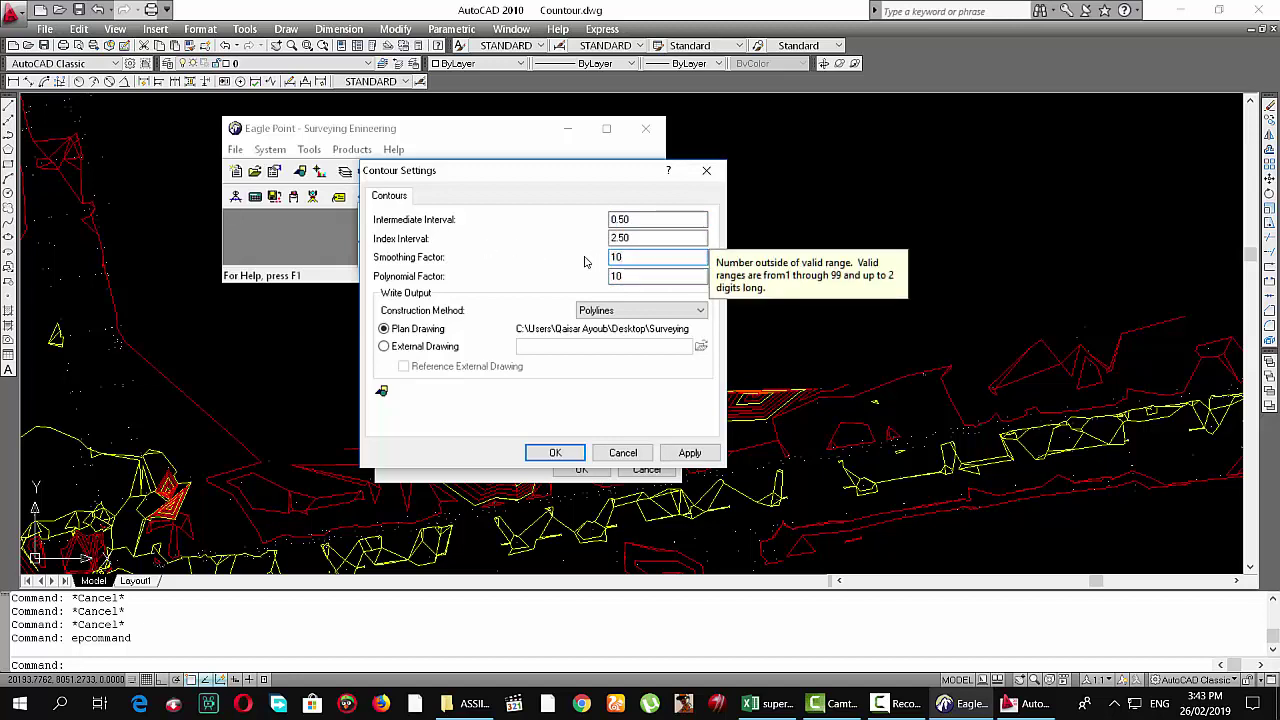
left_click(558, 452)
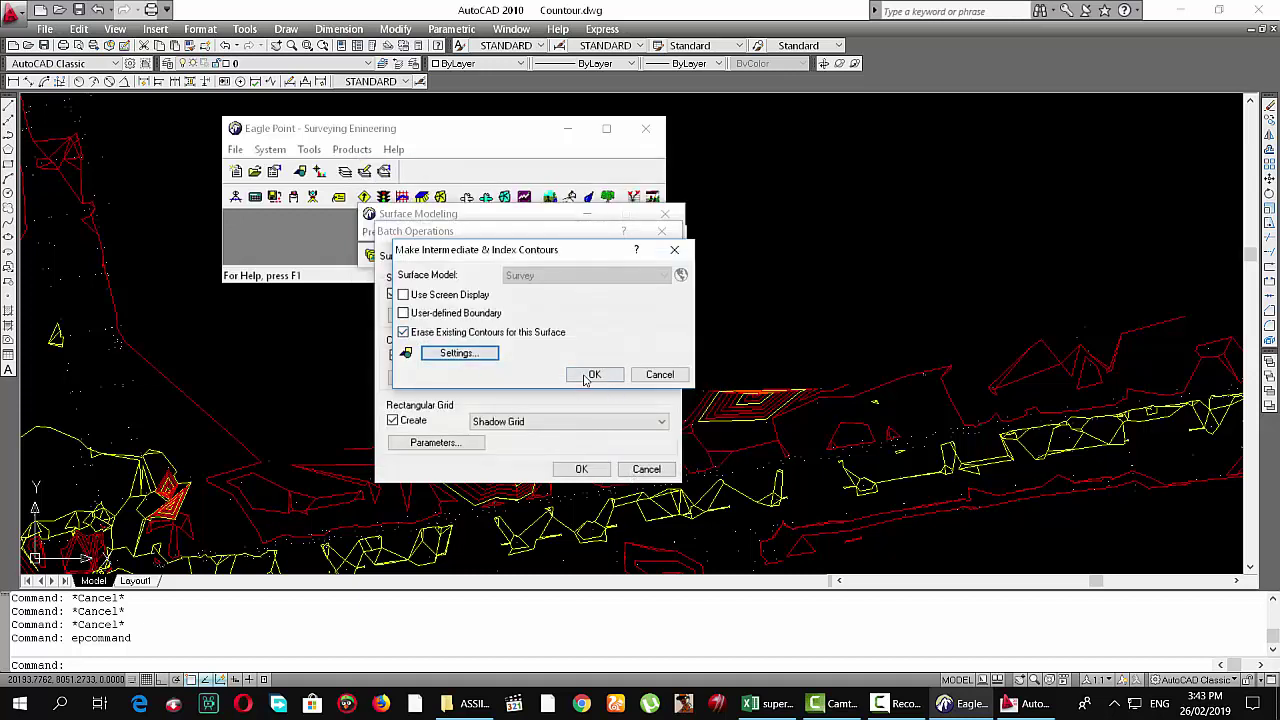
left_click(600, 374)
left_click(603, 375)
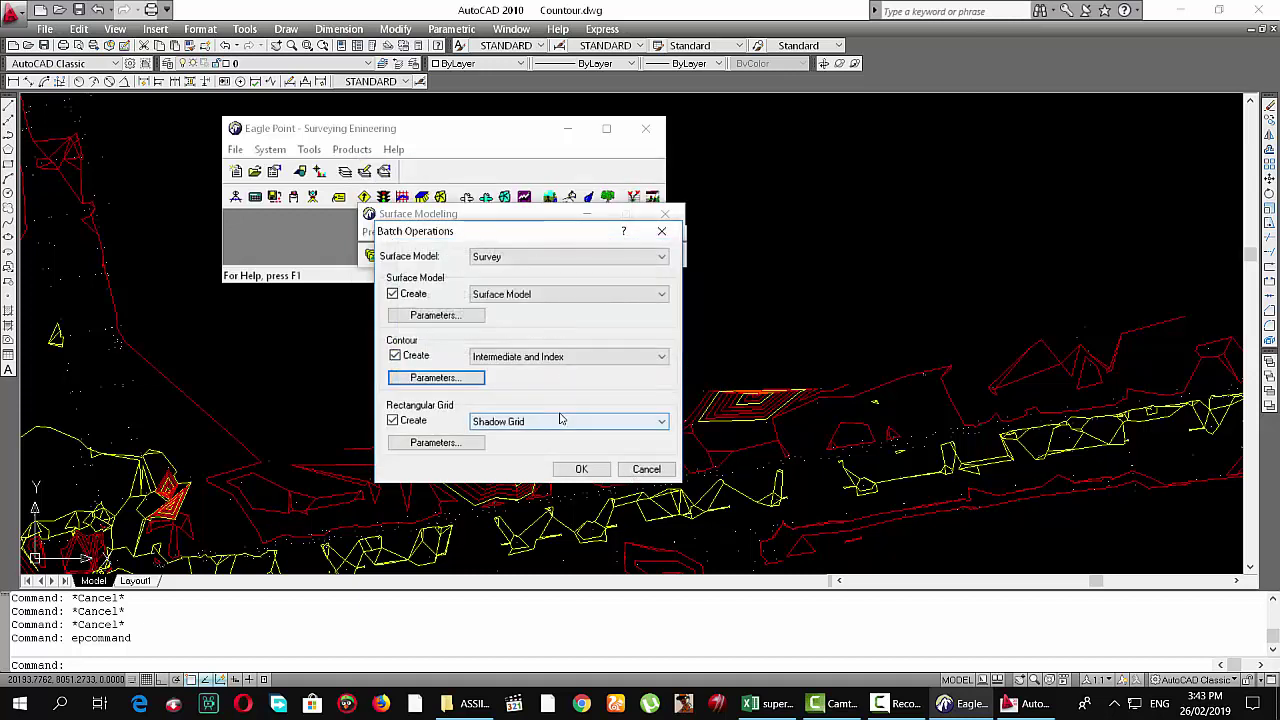
Leave the Shadow Grid parameters unchanged and launch the batch run
left_click(435, 444)
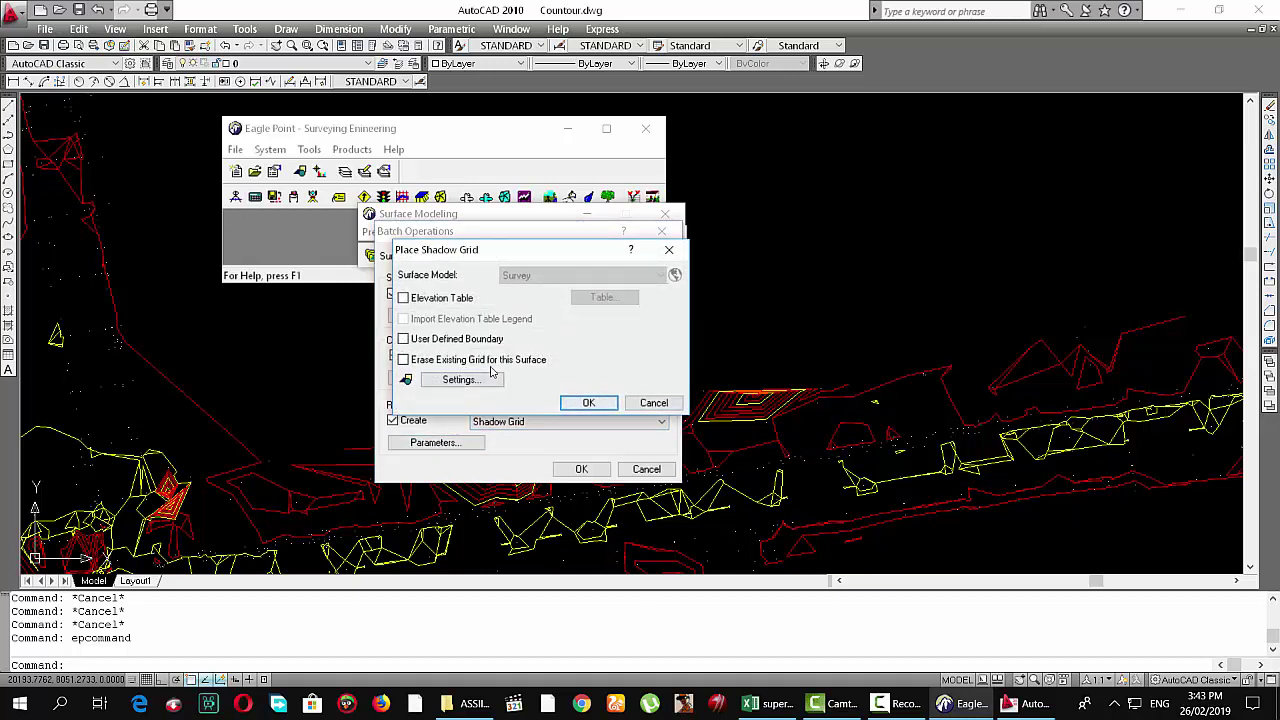
left_click(582, 402)
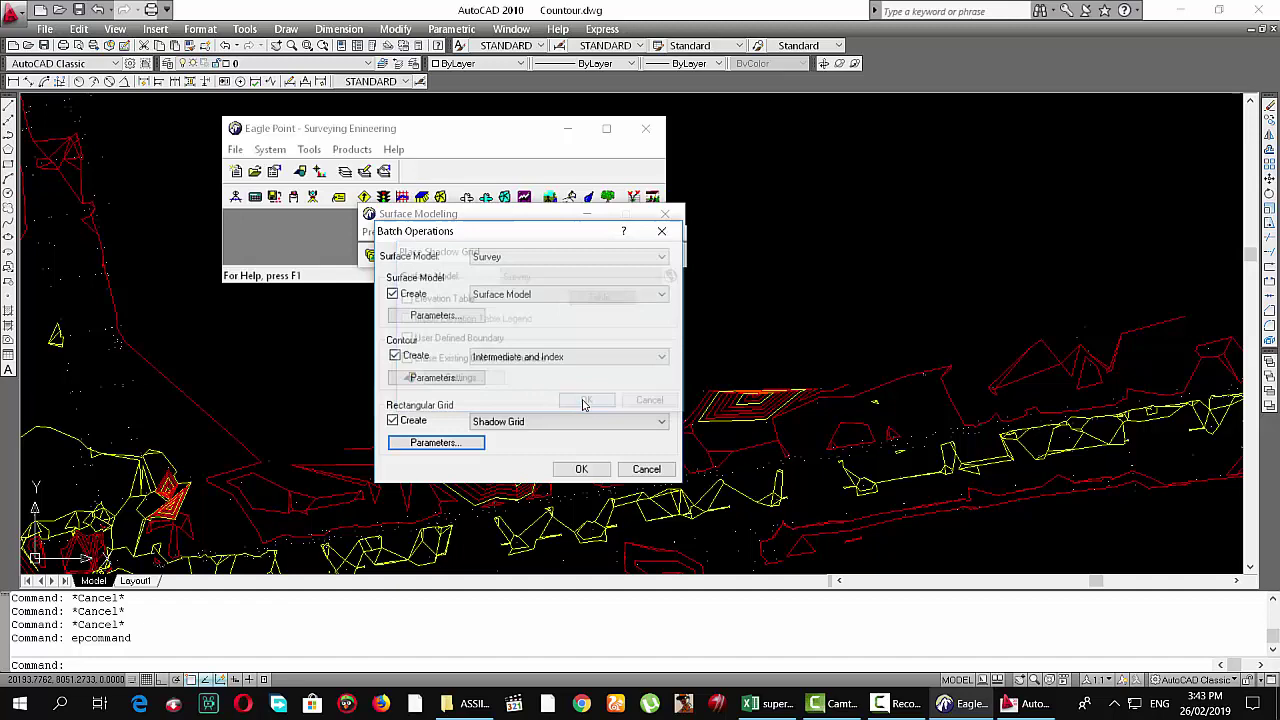
left_click(580, 468)
Overwrite the existing TIN and triangulate all survey objects windowed across the whole drawing
left_click(589, 419)
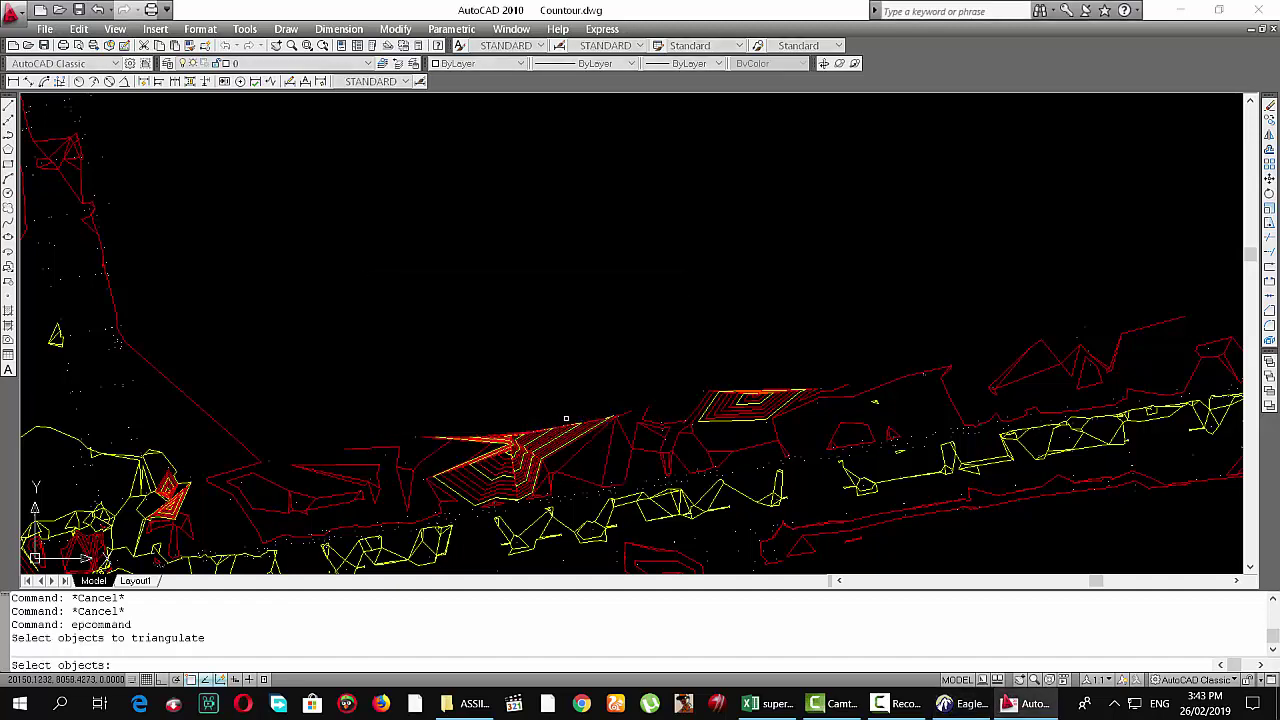
left_click(866, 175)
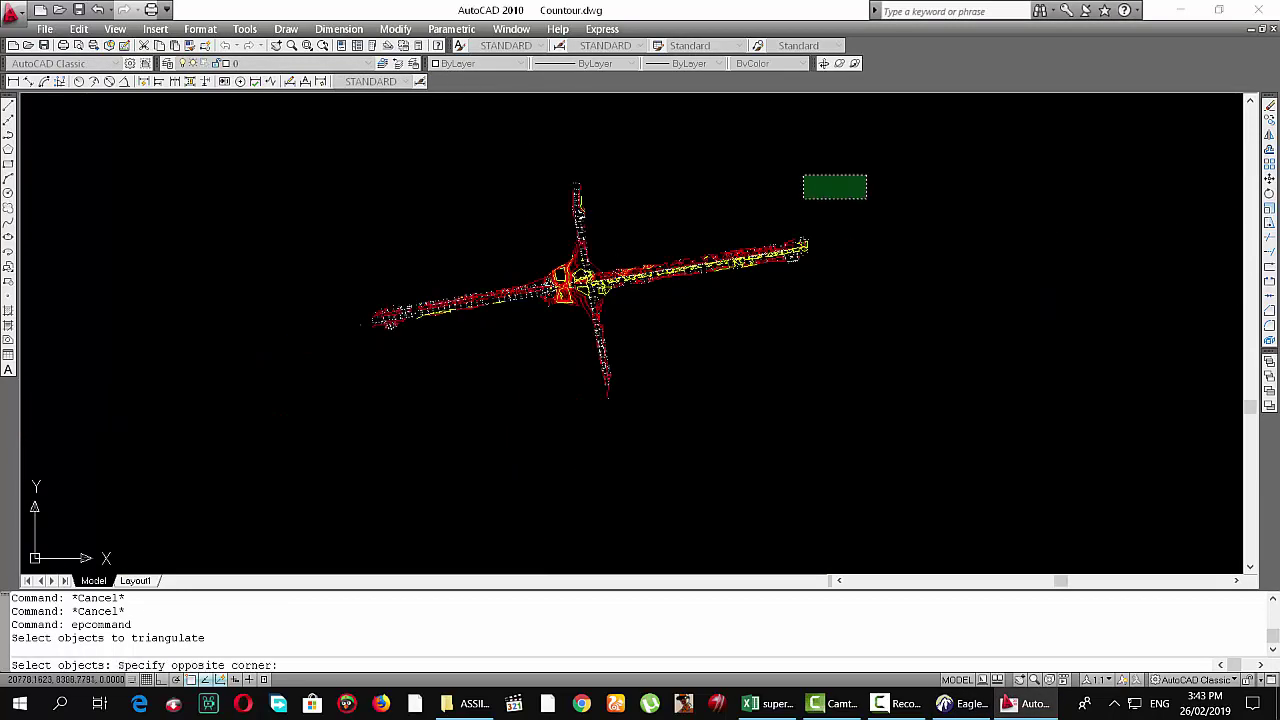
left_click(345, 413)
key("Return")
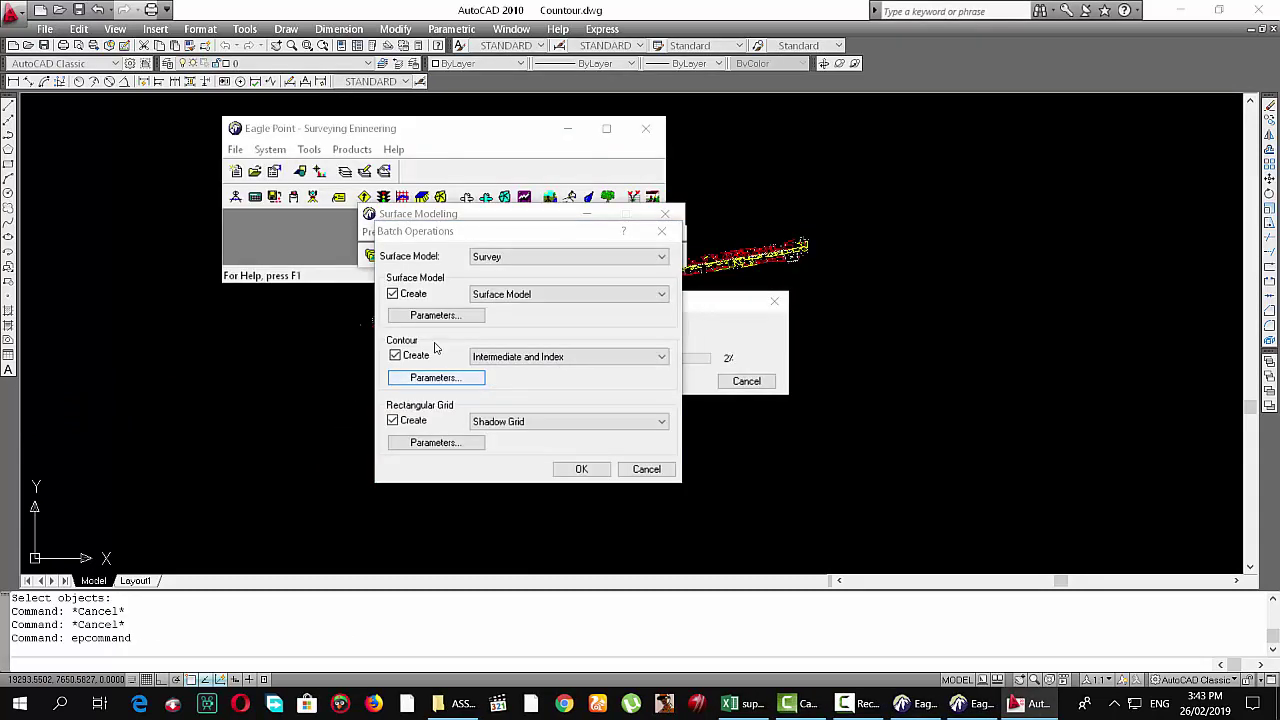
left_click(707, 314)
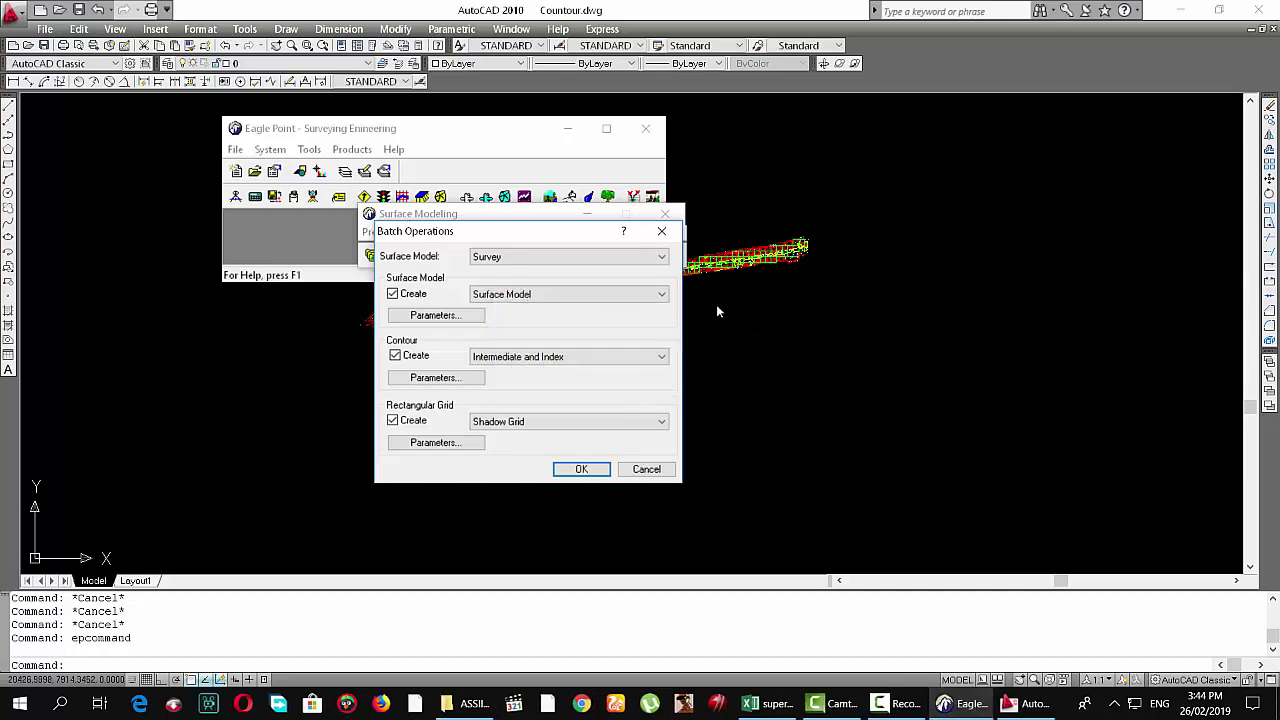
Zoom into the road intersection to inspect the contours, then cancel Batch Operations
scroll(894, 366, "up", 2)
scroll(1077, 431, "up", 2)
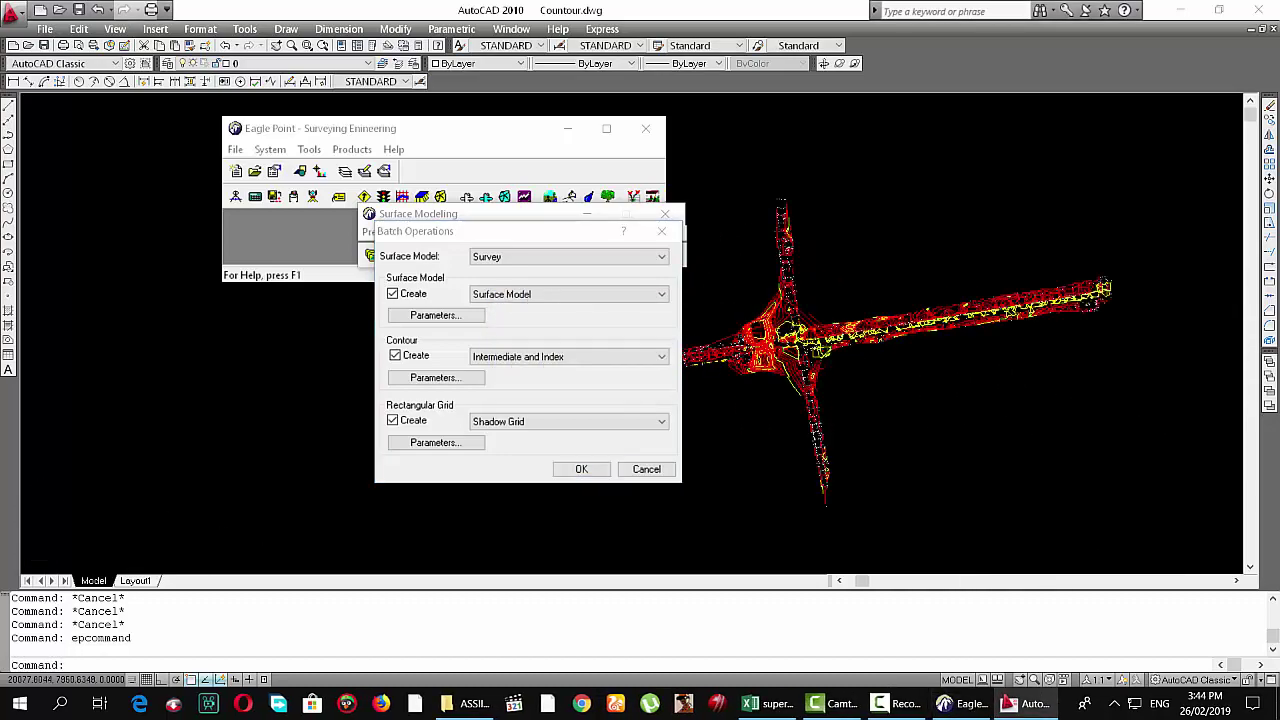
scroll(829, 434, "up", 2)
scroll(880, 434, "up", 1)
scroll(850, 430, "up", 1)
scroll(837, 425, "up", 1)
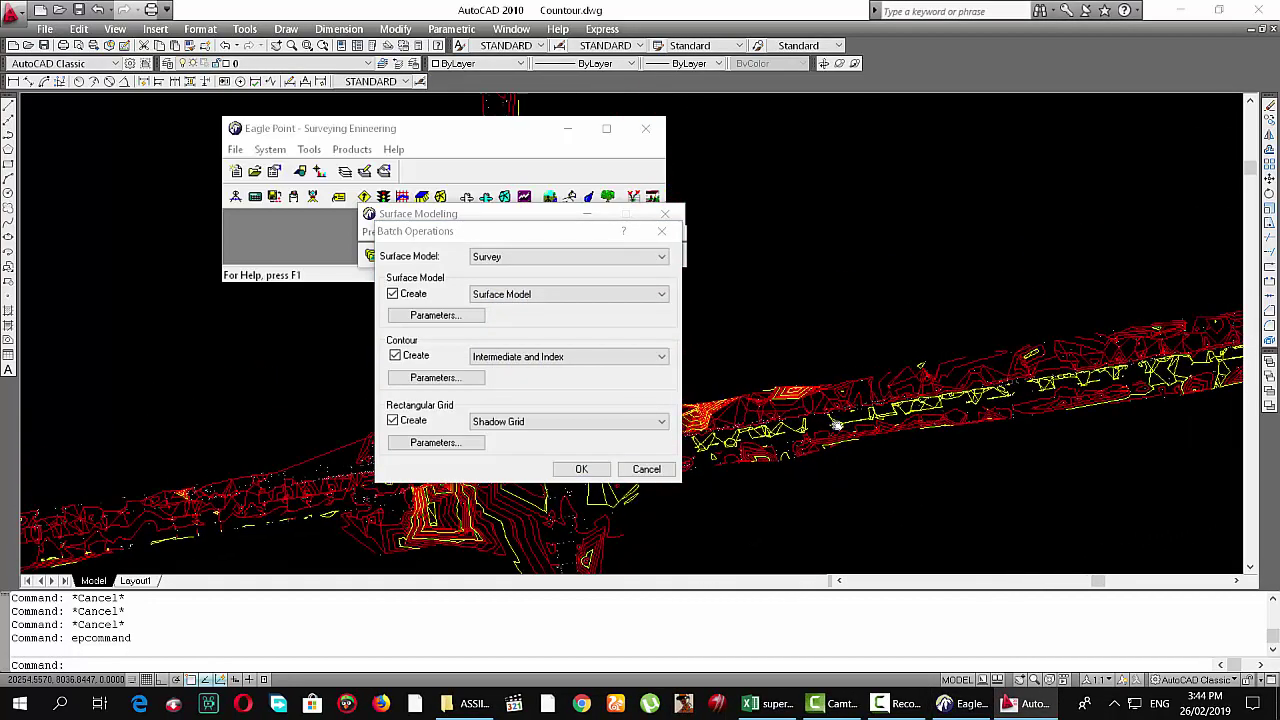
mouse_move(836, 425)
middle_mouse_down("shift")
mouse_move(878, 410)
mouse_move(832, 444)
middle_mouse_up("shift")
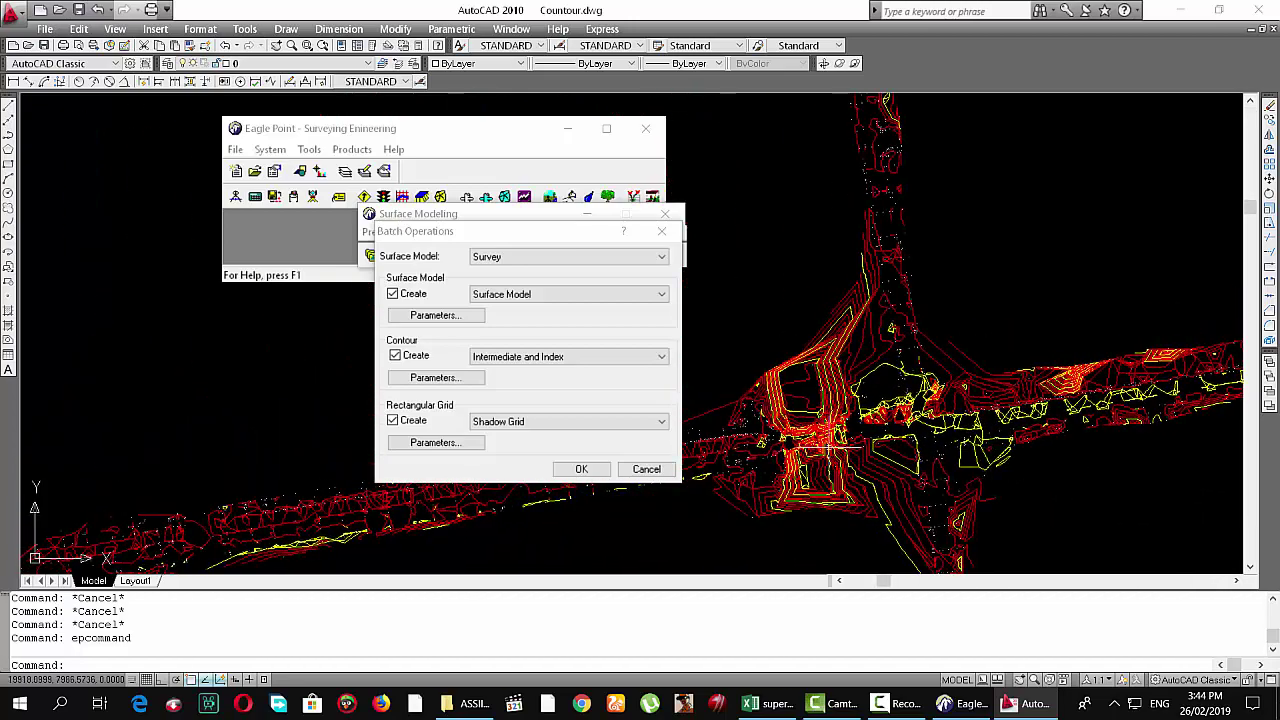
scroll(832, 444, "up", 1)
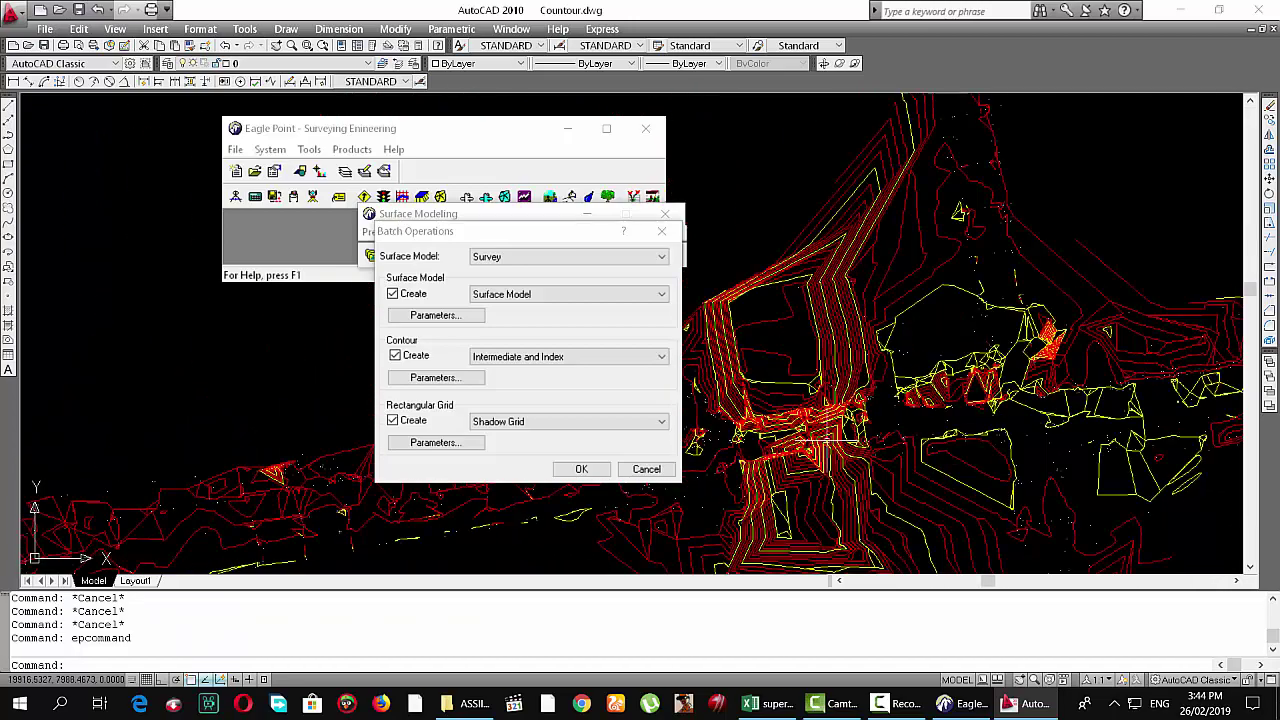
left_click(650, 468)
Start contour annotation for index contours labelled at line crossings, after briefly trying a 50 interval
left_click(602, 231)
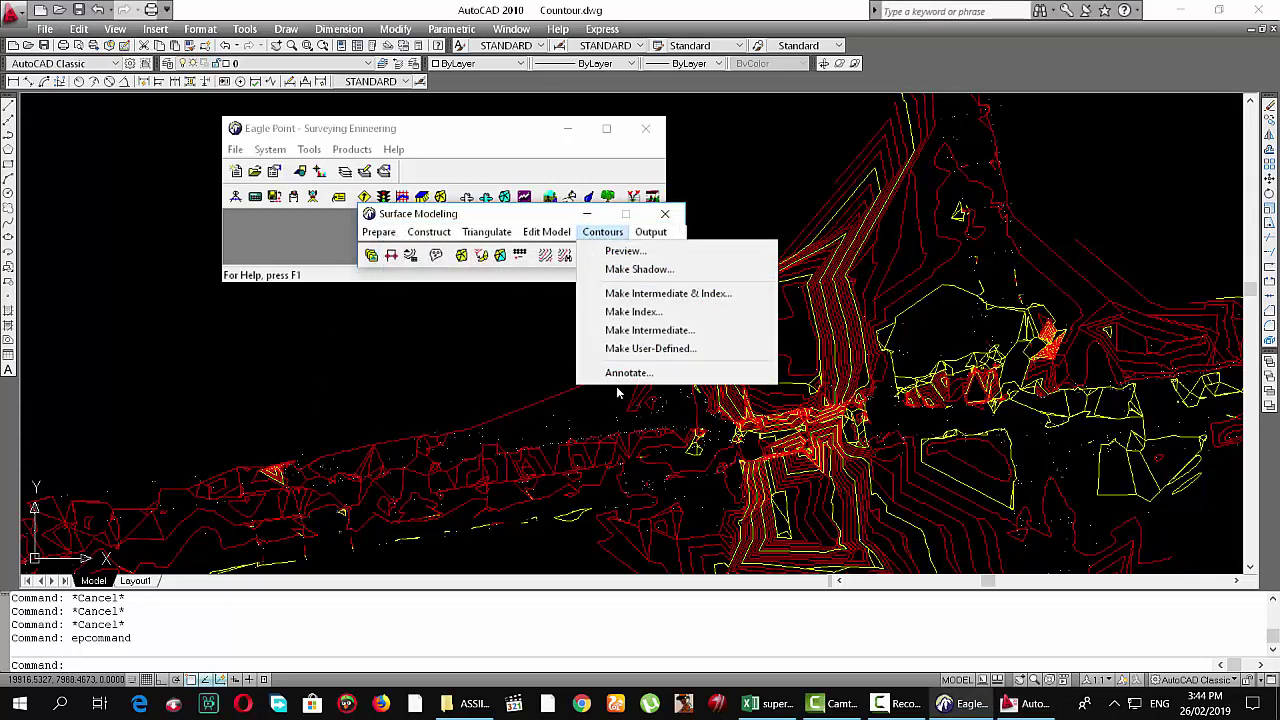
left_click(659, 375)
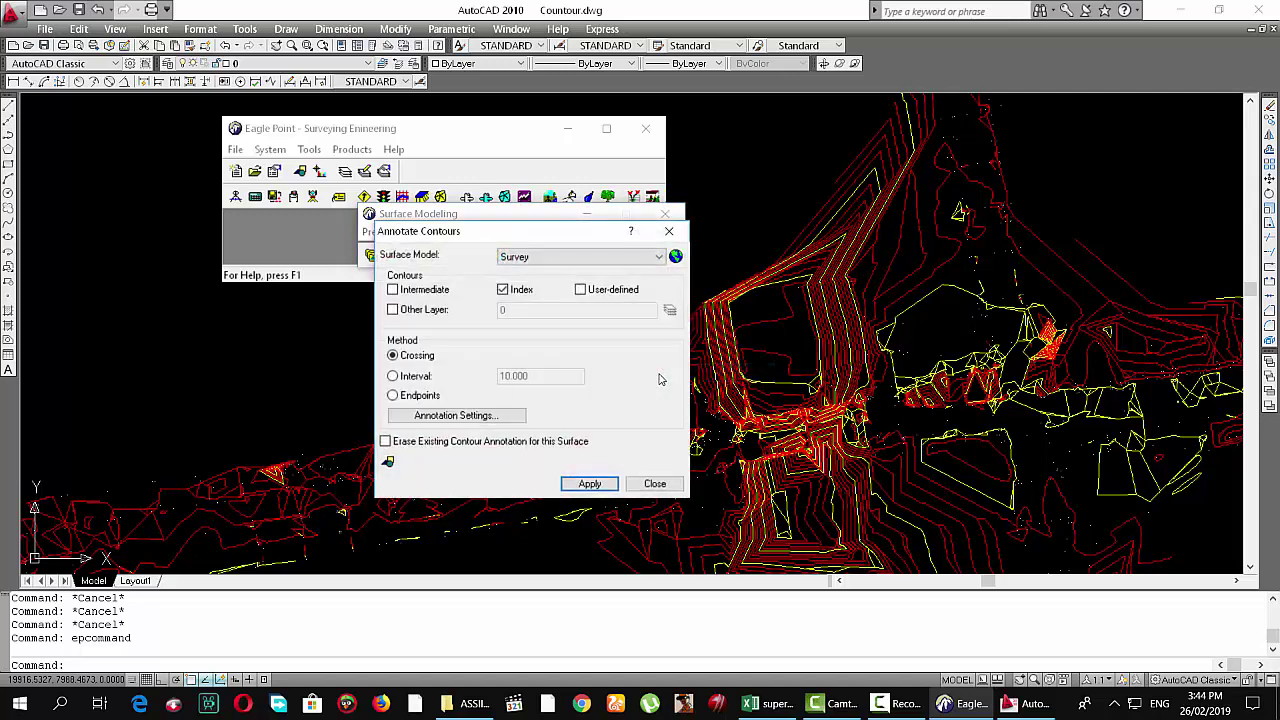
left_click_drag(524, 231, 390, 153)
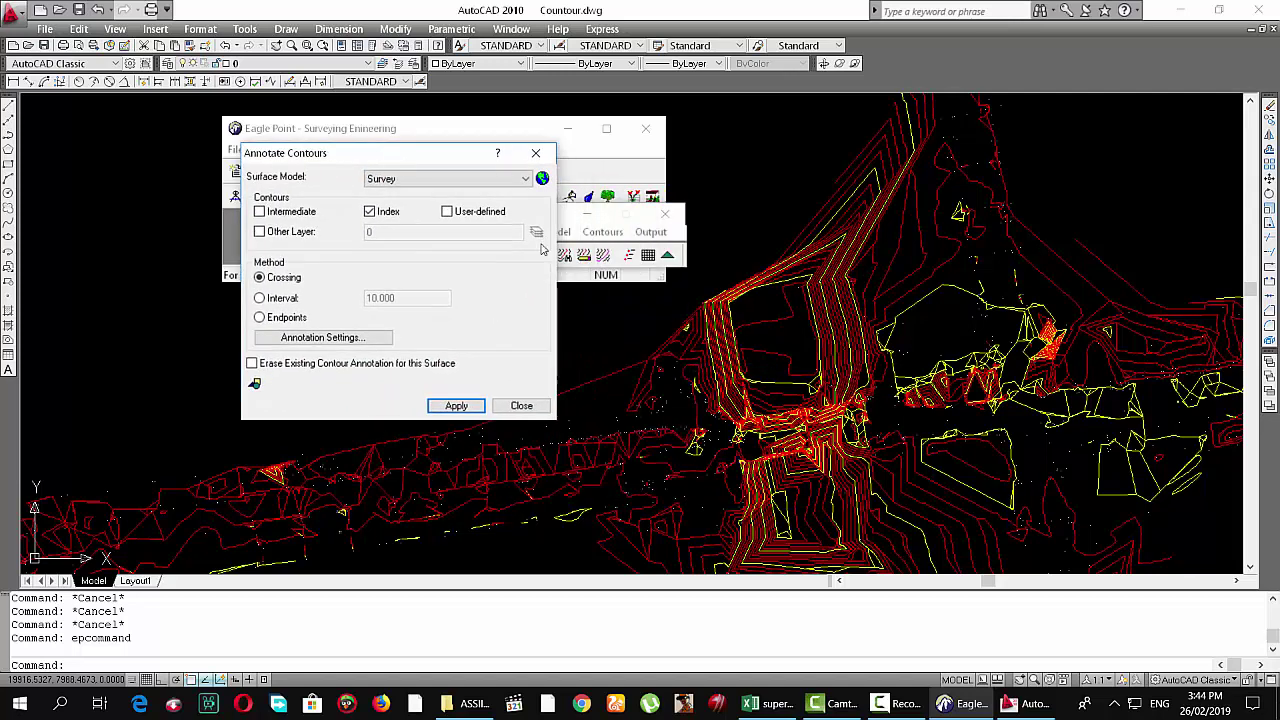
left_click(285, 304)
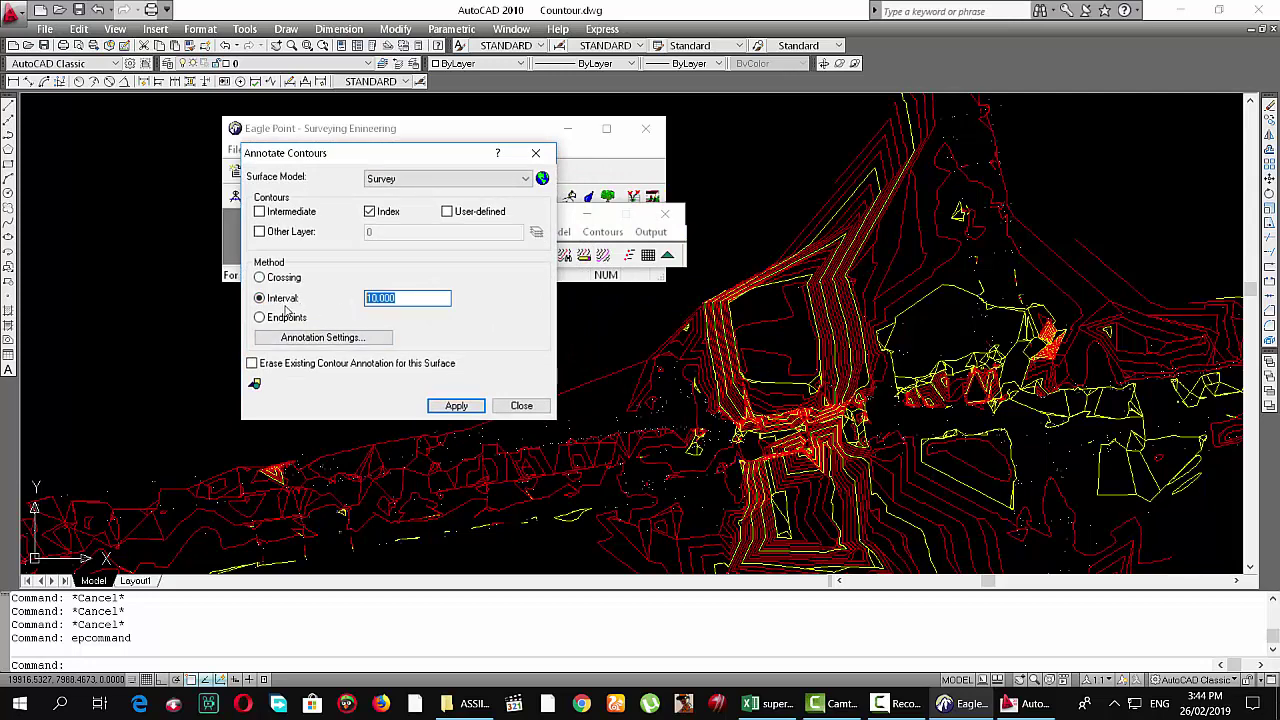
type("50")
left_click(283, 279)
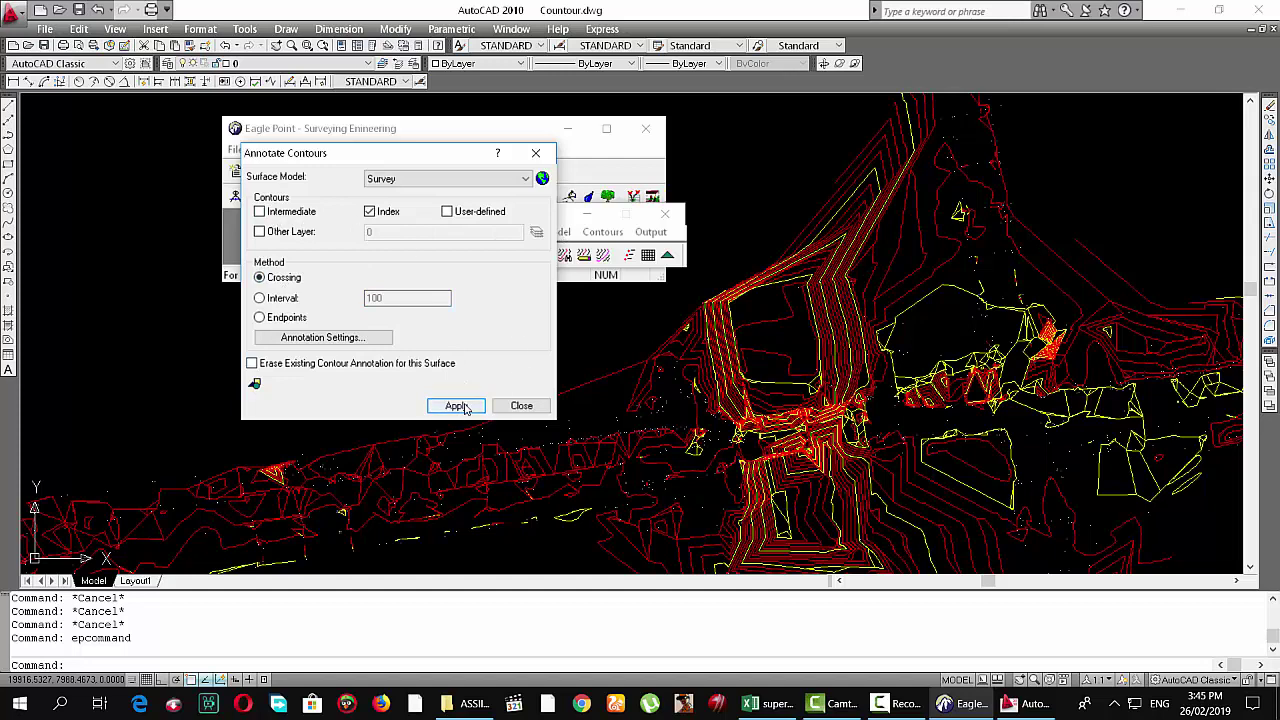
Keep labels in the middle position without breaking contours around them, then apply
left_click(323, 337)
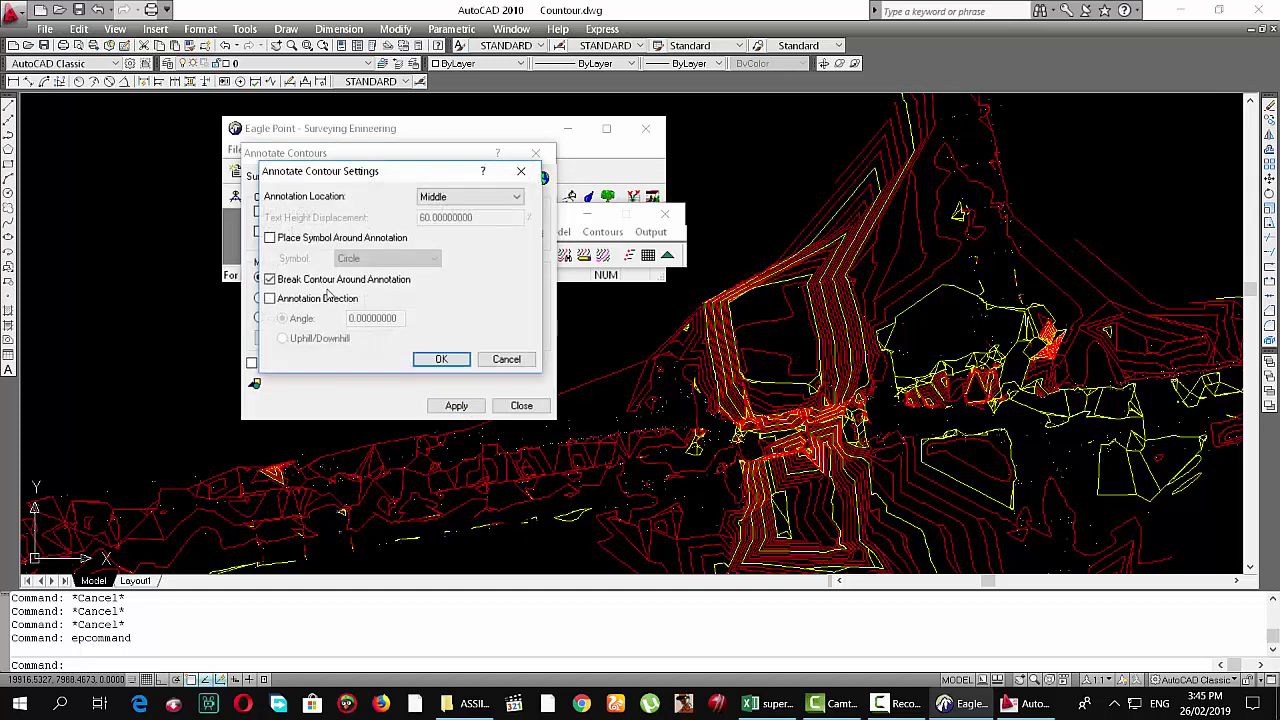
left_click(445, 198)
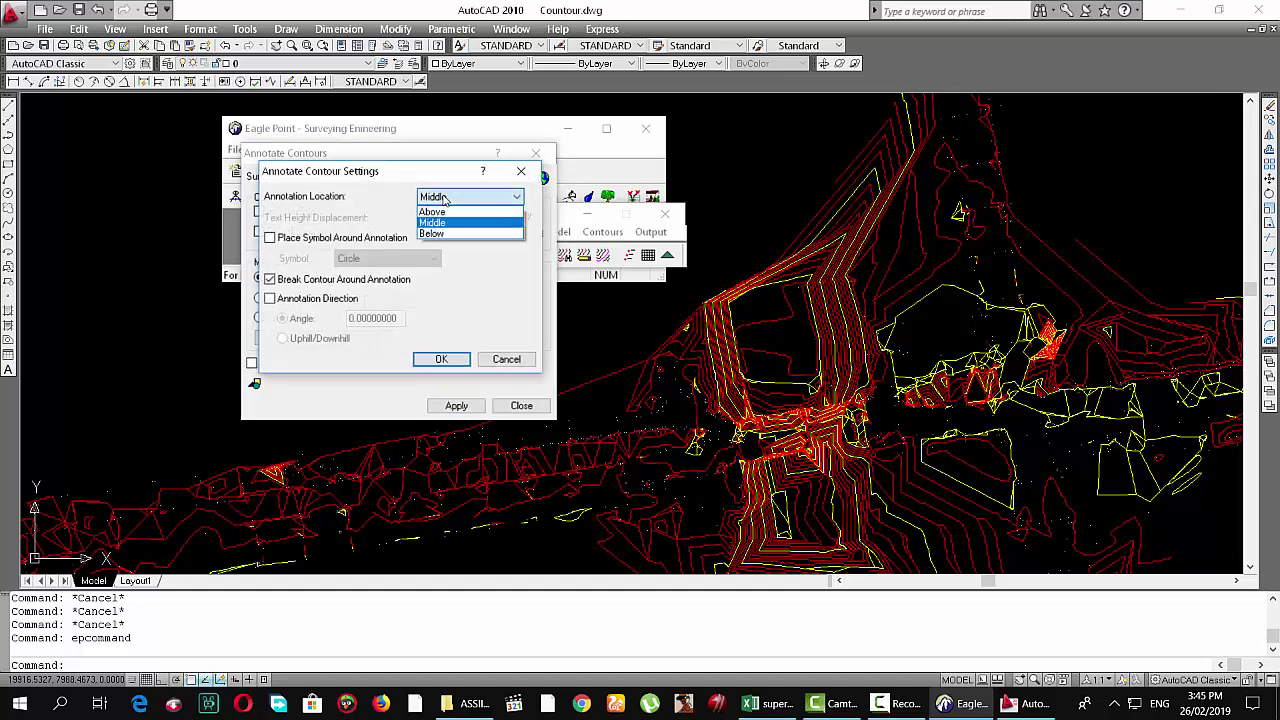
left_click(445, 198)
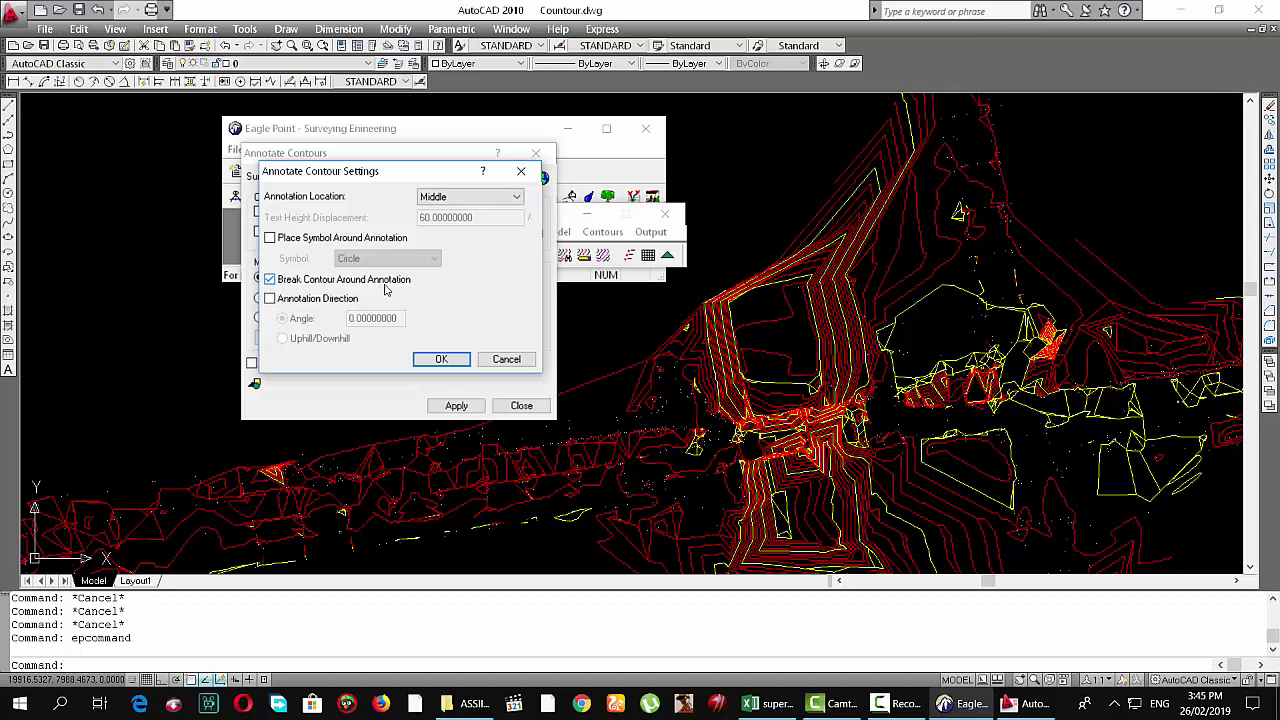
left_click(270, 280)
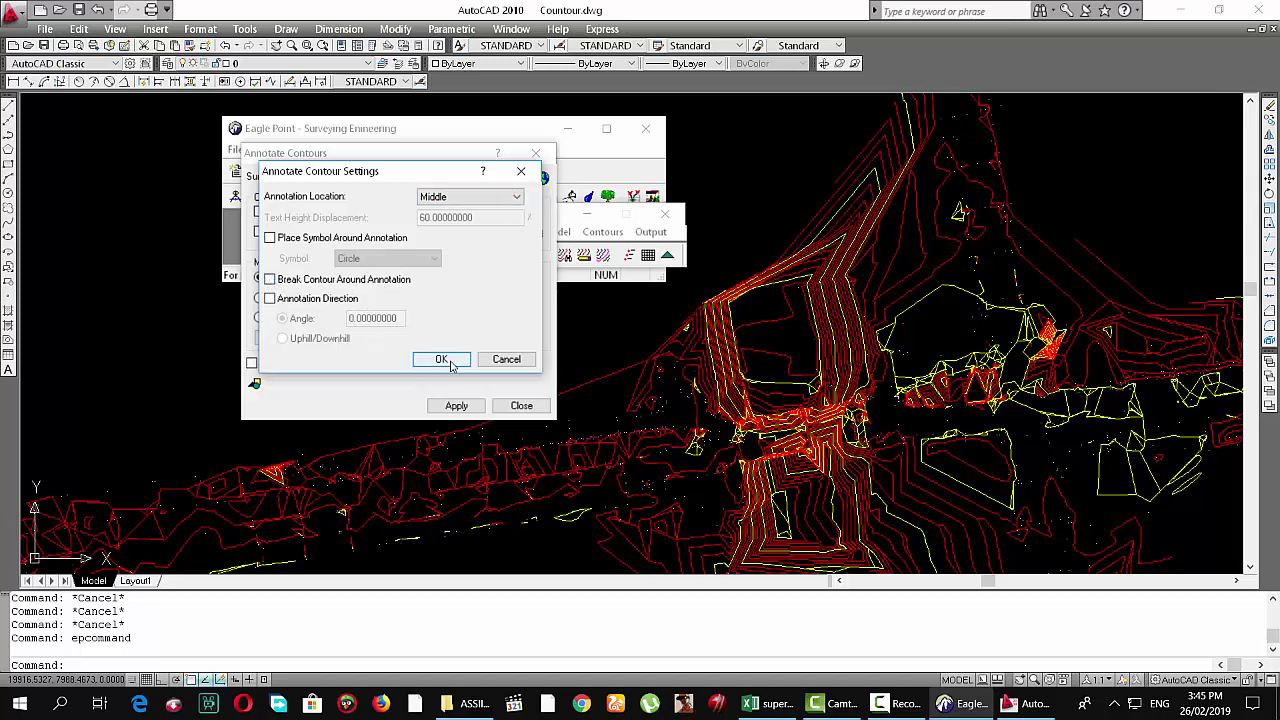
left_click(445, 361)
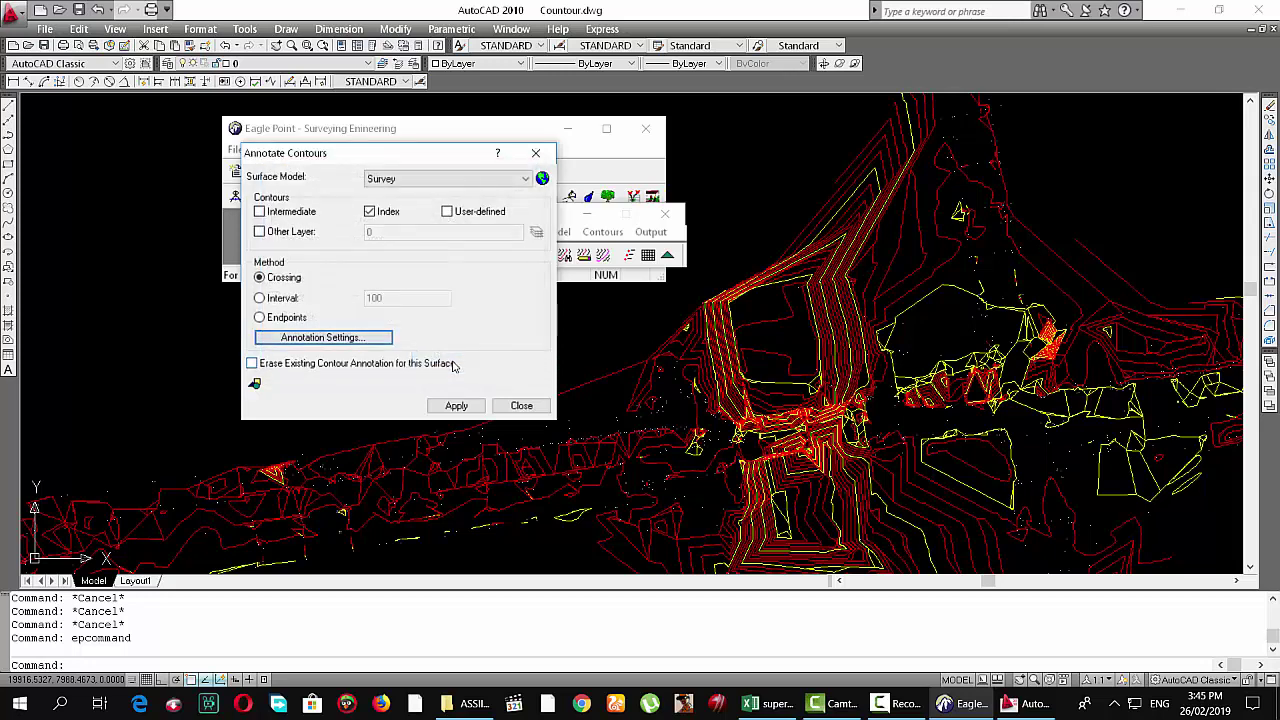
left_click(456, 405)
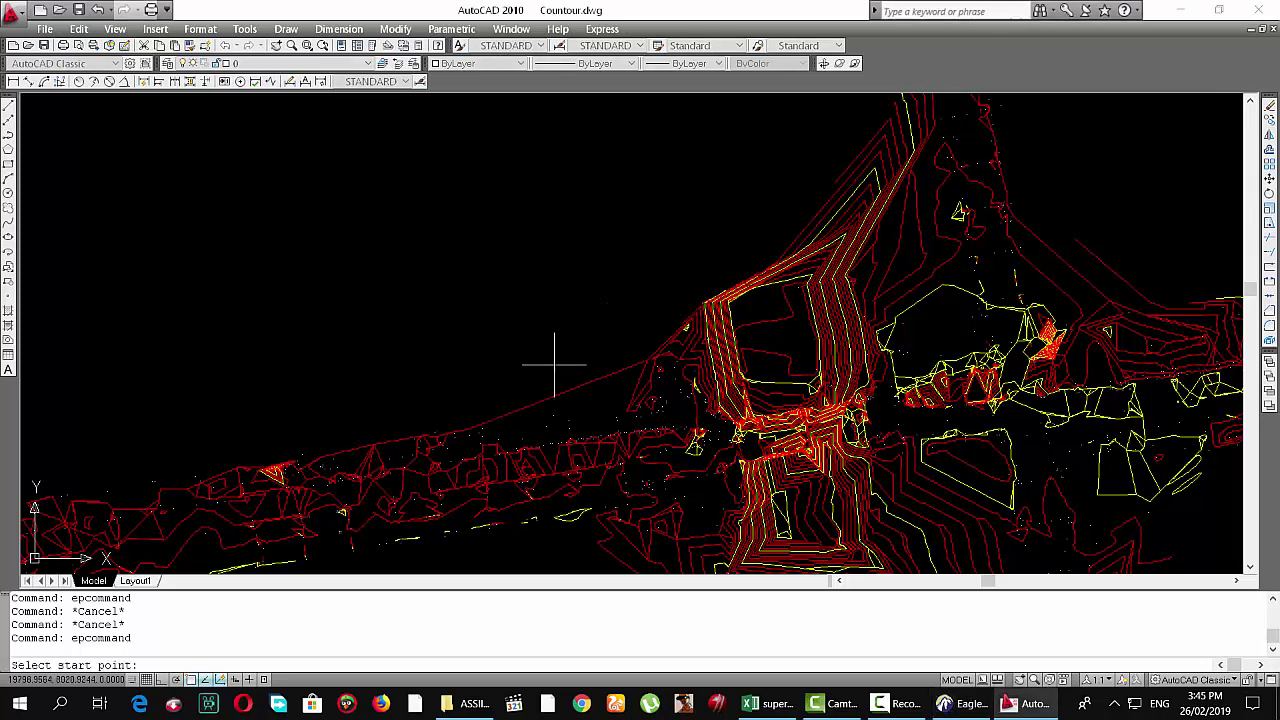
Label index contours along a line drawn toward the road's left end
scroll(557, 363, "down", 3)
scroll(706, 307, "down", 2)
scroll(706, 307, "down", 2)
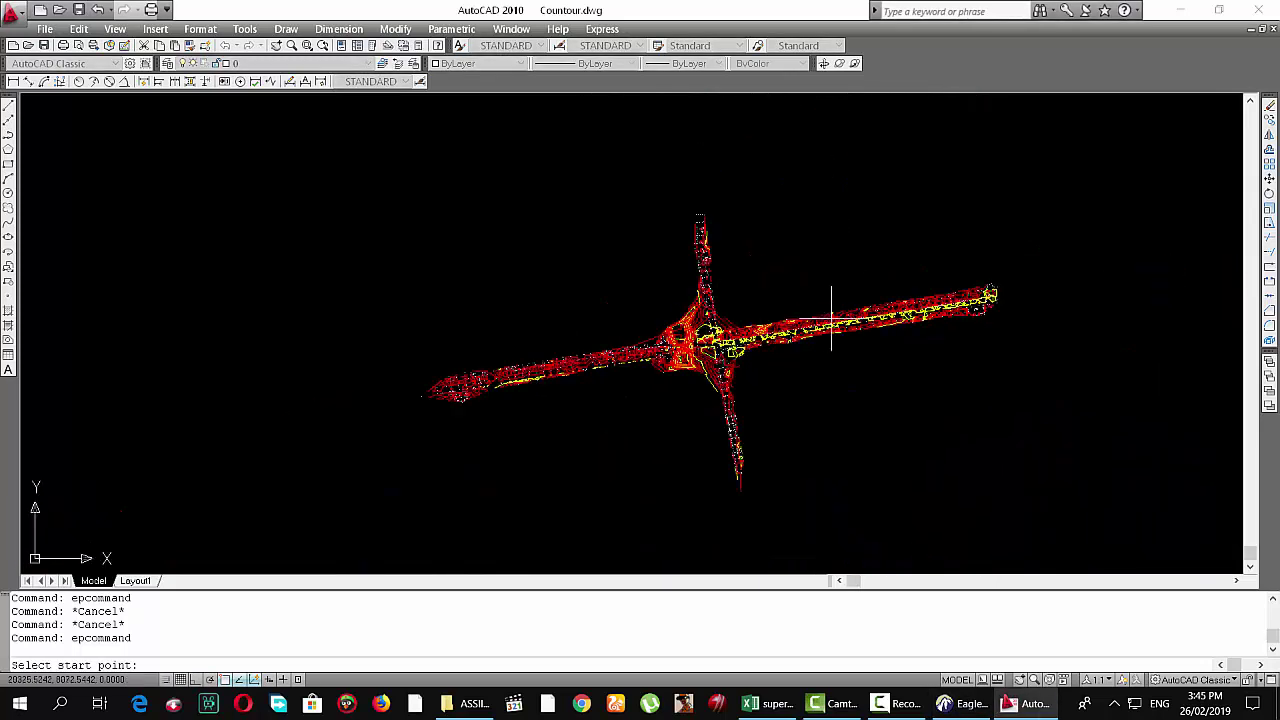
left_click(692, 342)
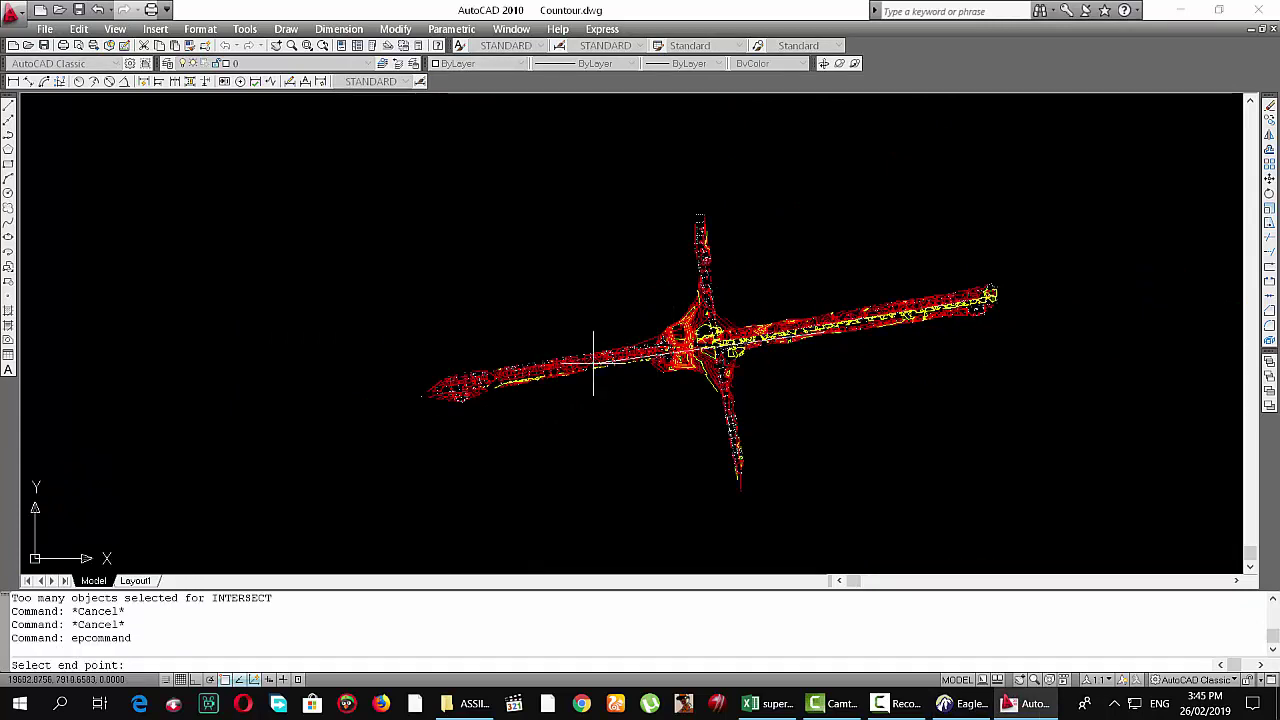
left_click(426, 392)
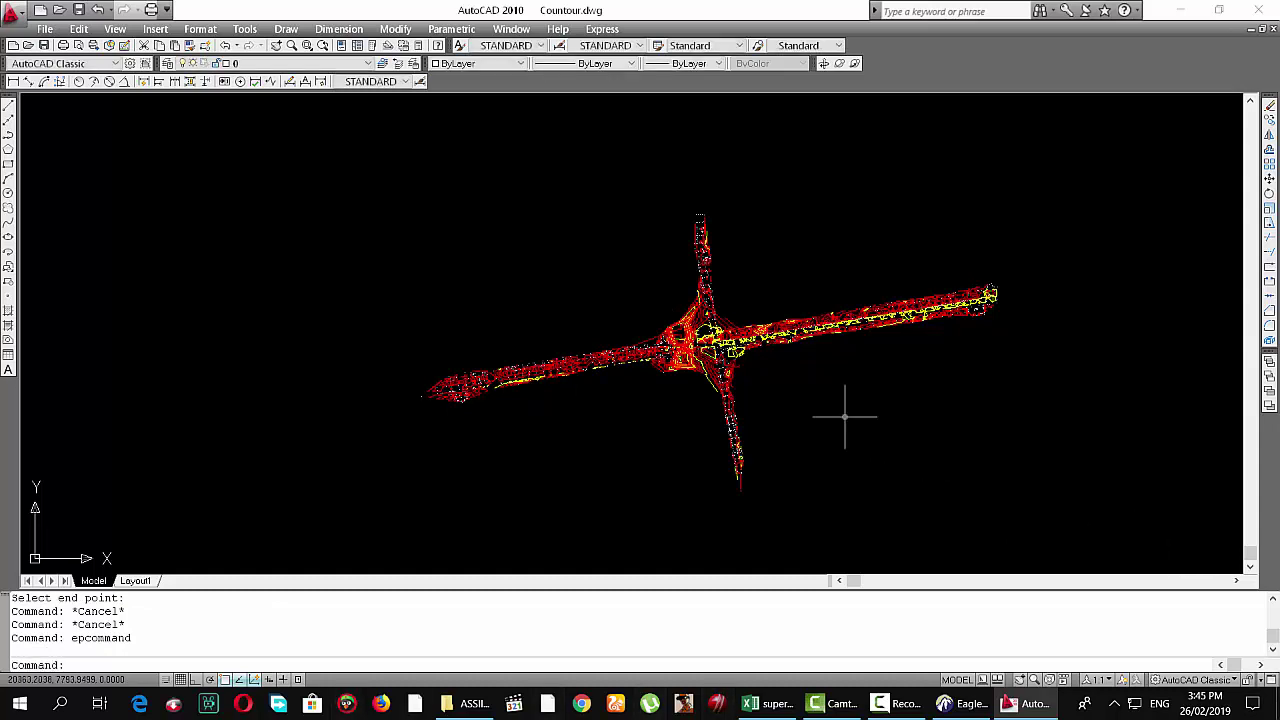
key("Return")
Label index contours along a second line starting near the road's east end
scroll(696, 340, "up", 3)
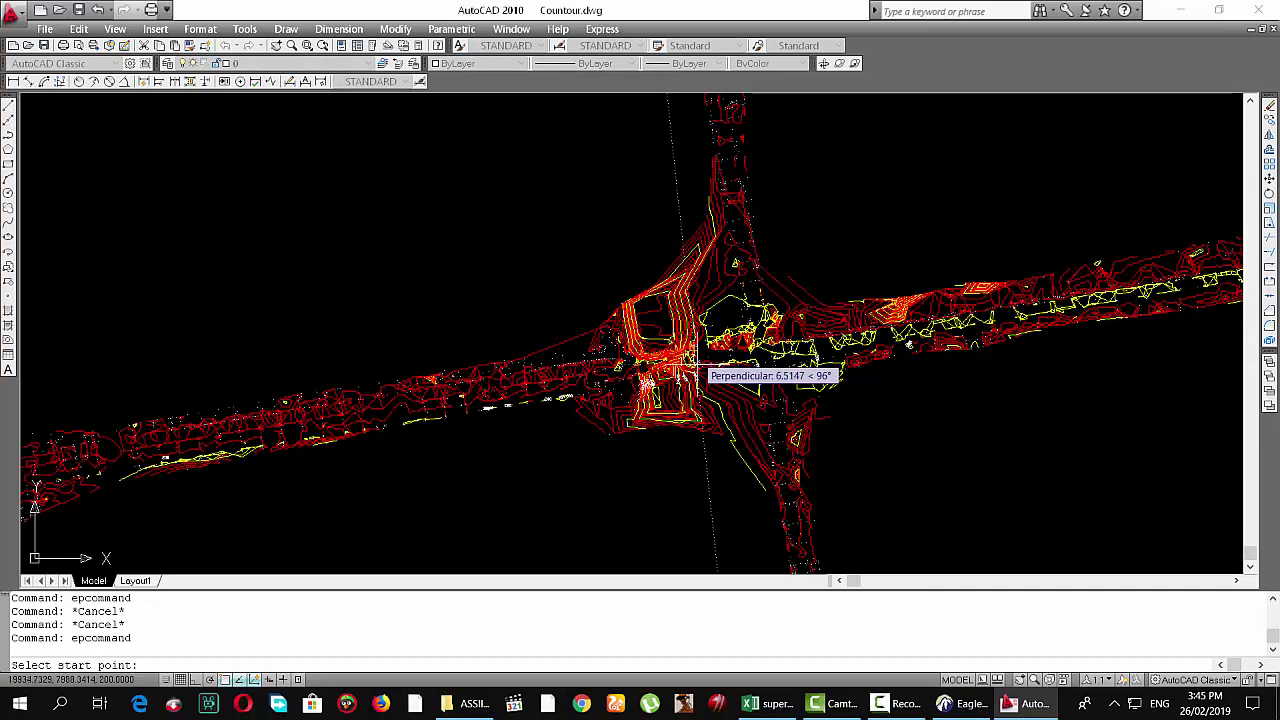
scroll(700, 395, "up", 3)
scroll(703, 390, "up", 2)
scroll(702, 390, "down", 4)
scroll(702, 390, "down", 4)
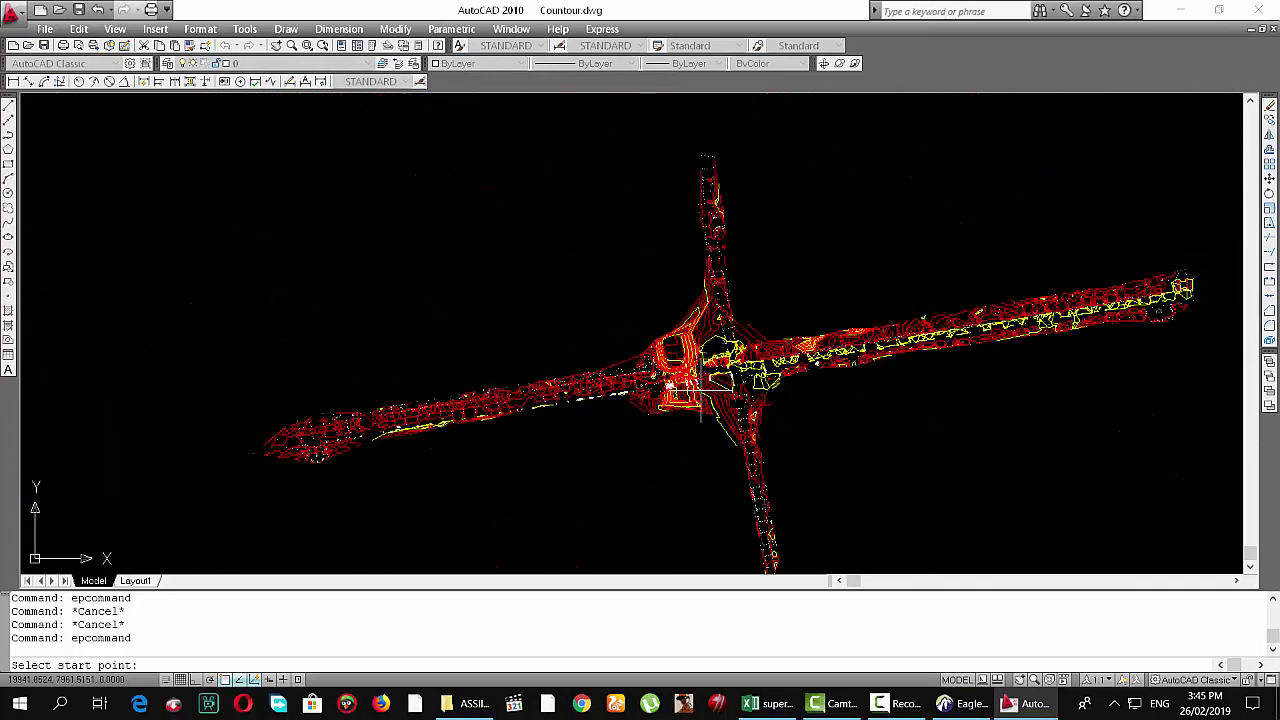
left_click(1184, 286)
left_click(789, 350)
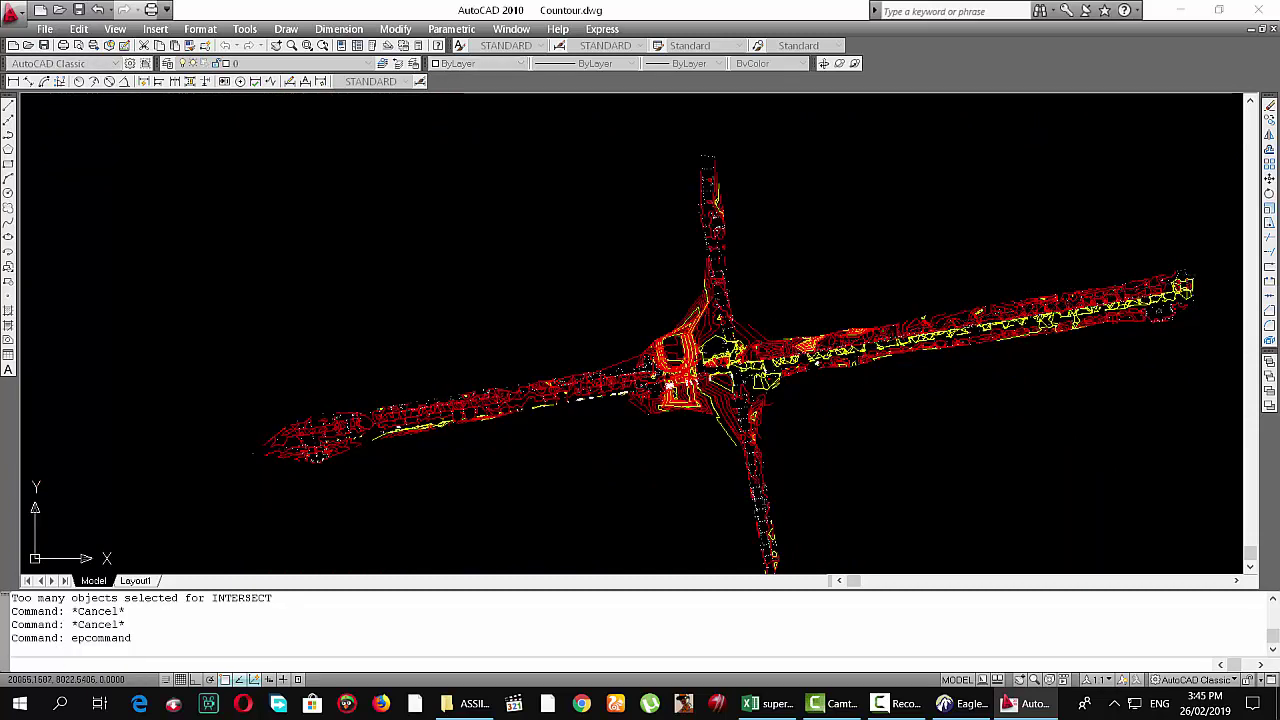
key("Return")
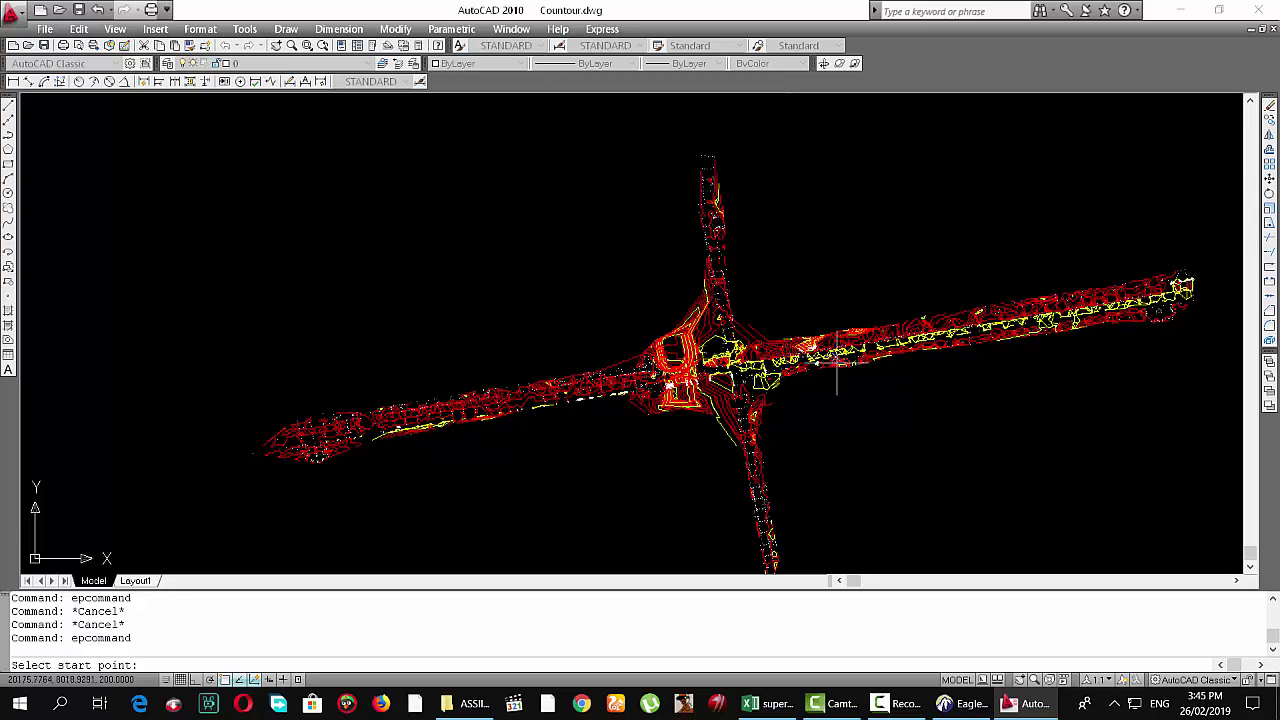
Finish point picking to return to the Annotate Contours dialog
scroll(843, 350, "up", 5)
scroll(601, 369, "up", 5)
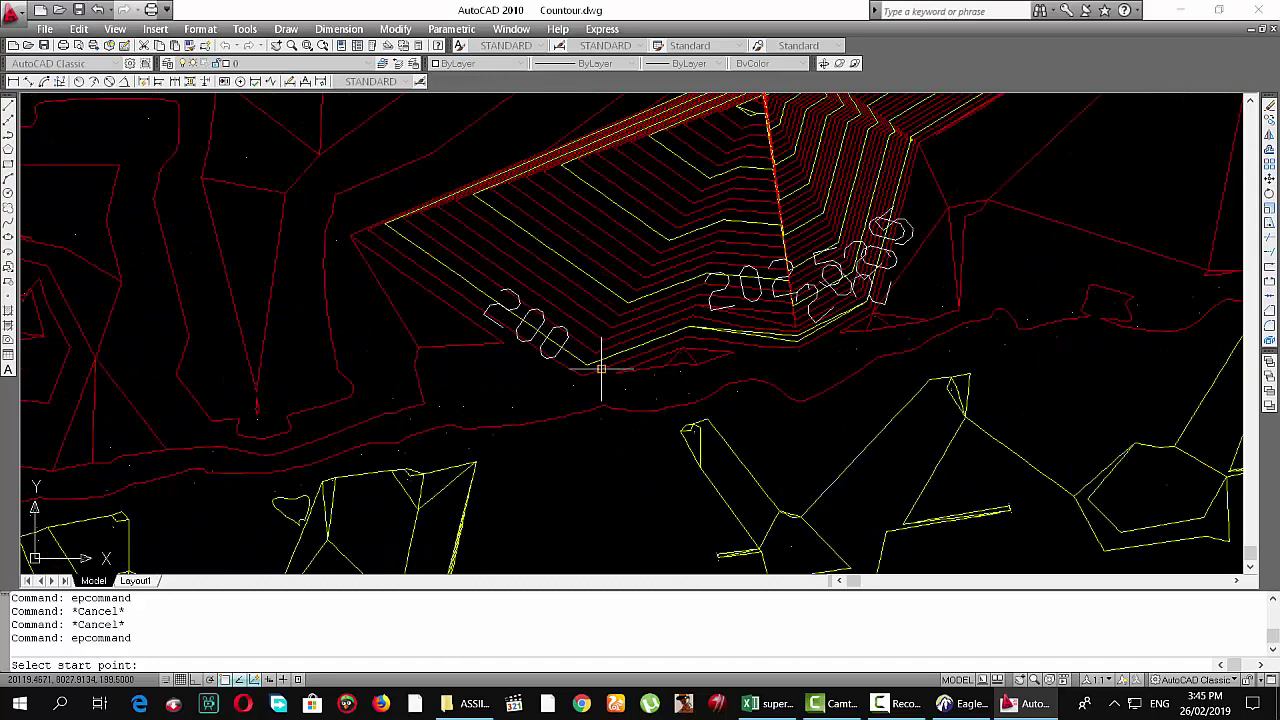
scroll(601, 369, "down", 5)
scroll(601, 369, "down", 5)
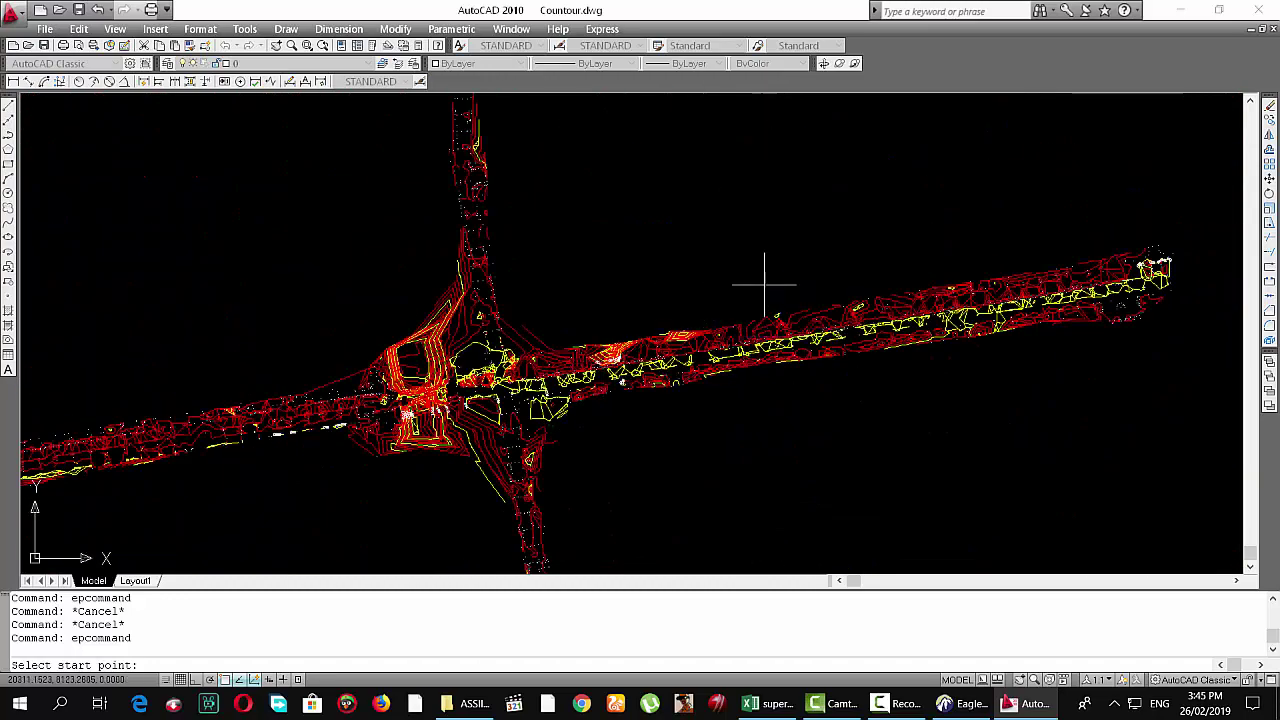
key("Return")
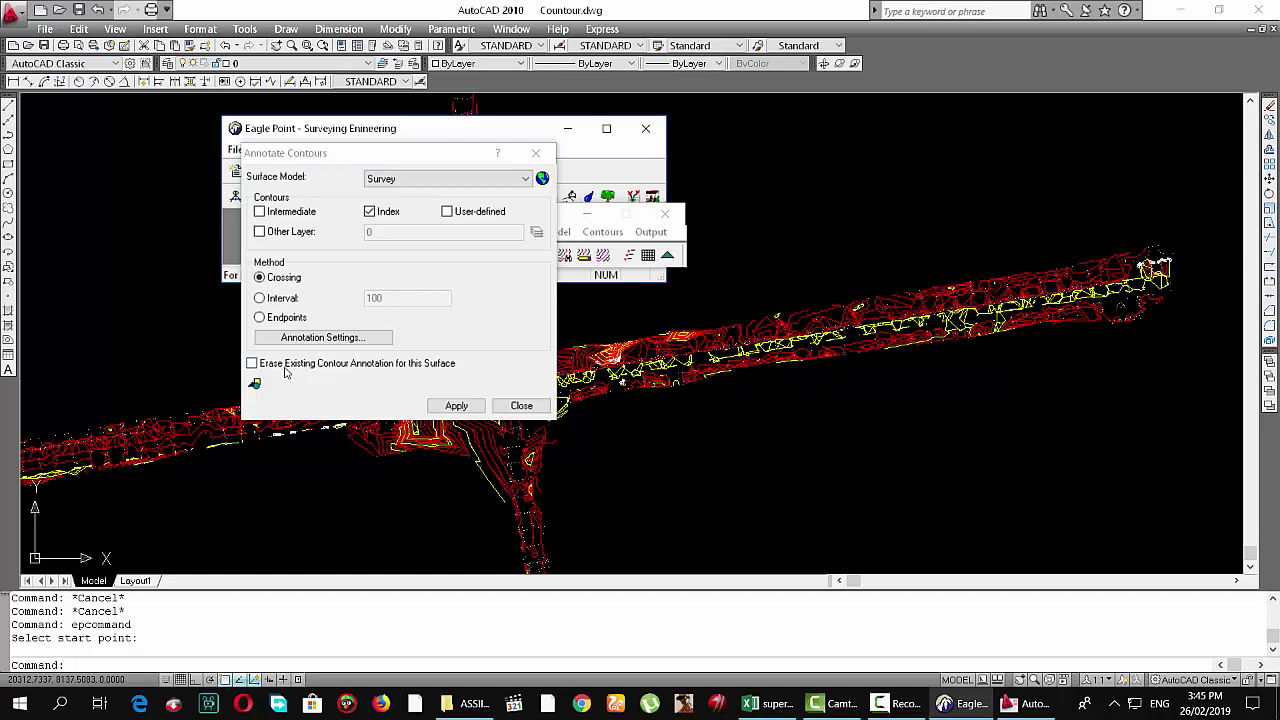
Relabel with intermediate contours included and existing labels erased, picking the line's end point
left_click(297, 215)
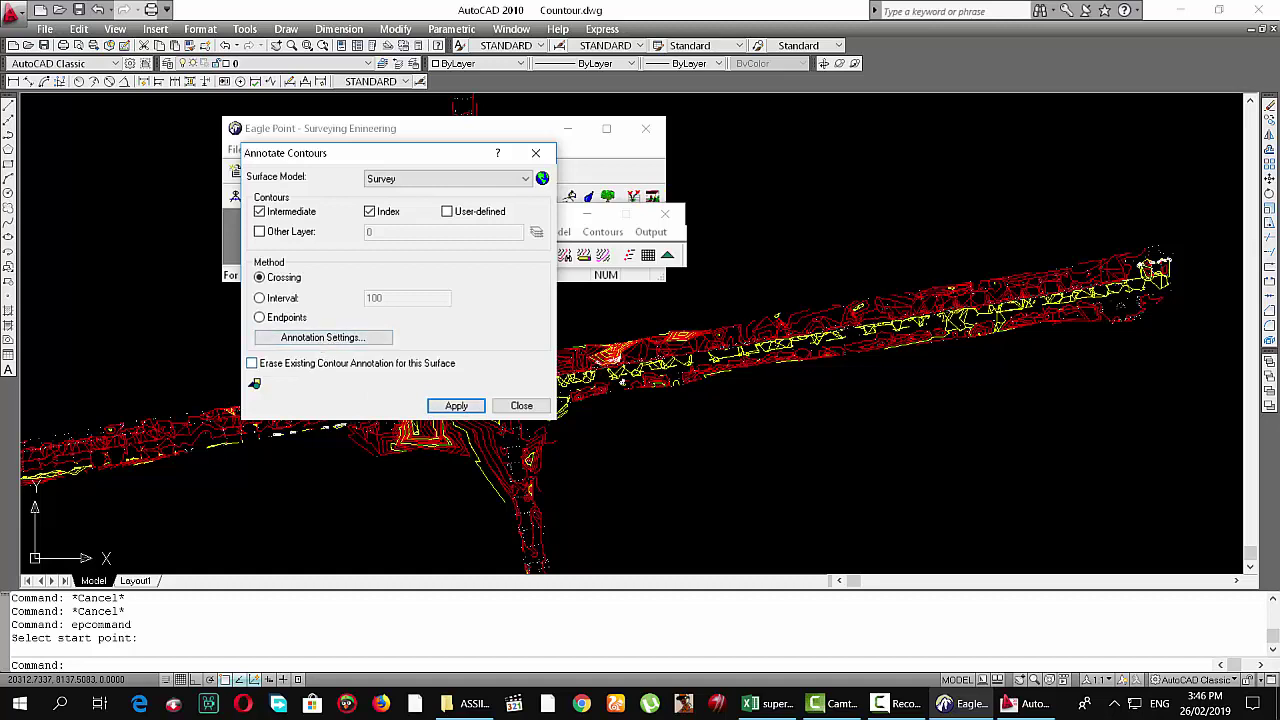
left_click(253, 365)
left_click(465, 410)
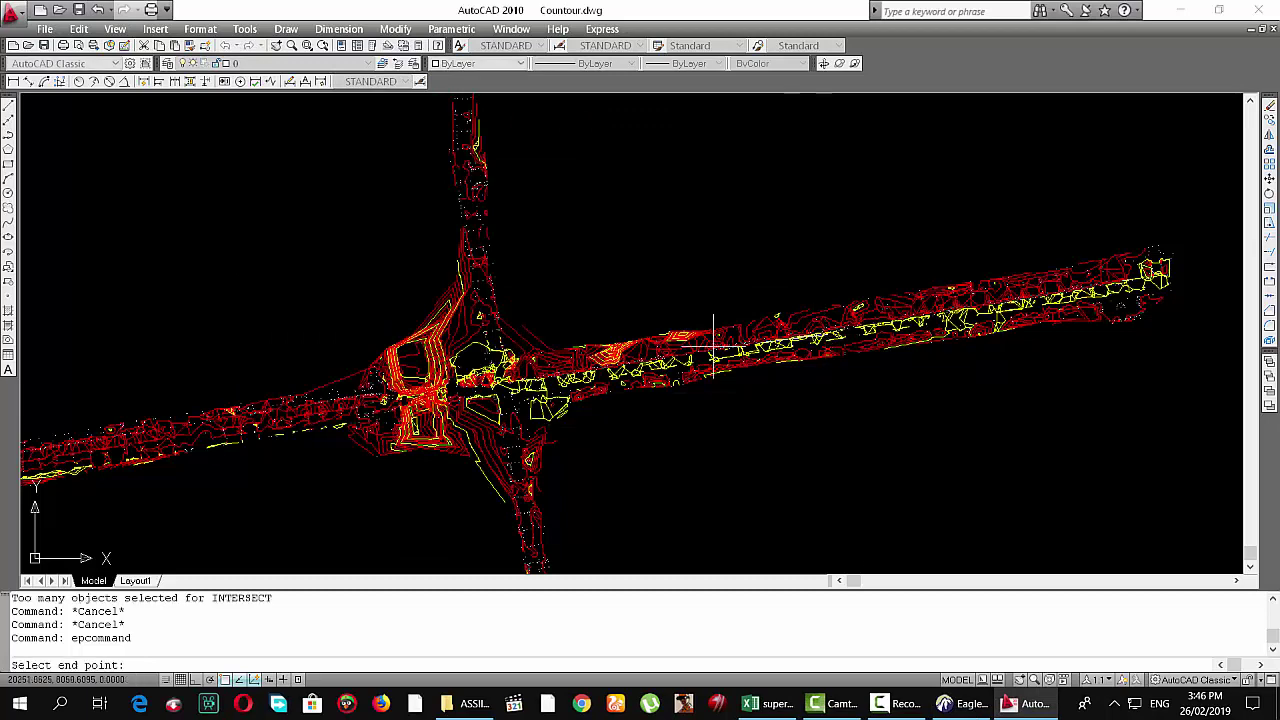
left_click(560, 378)
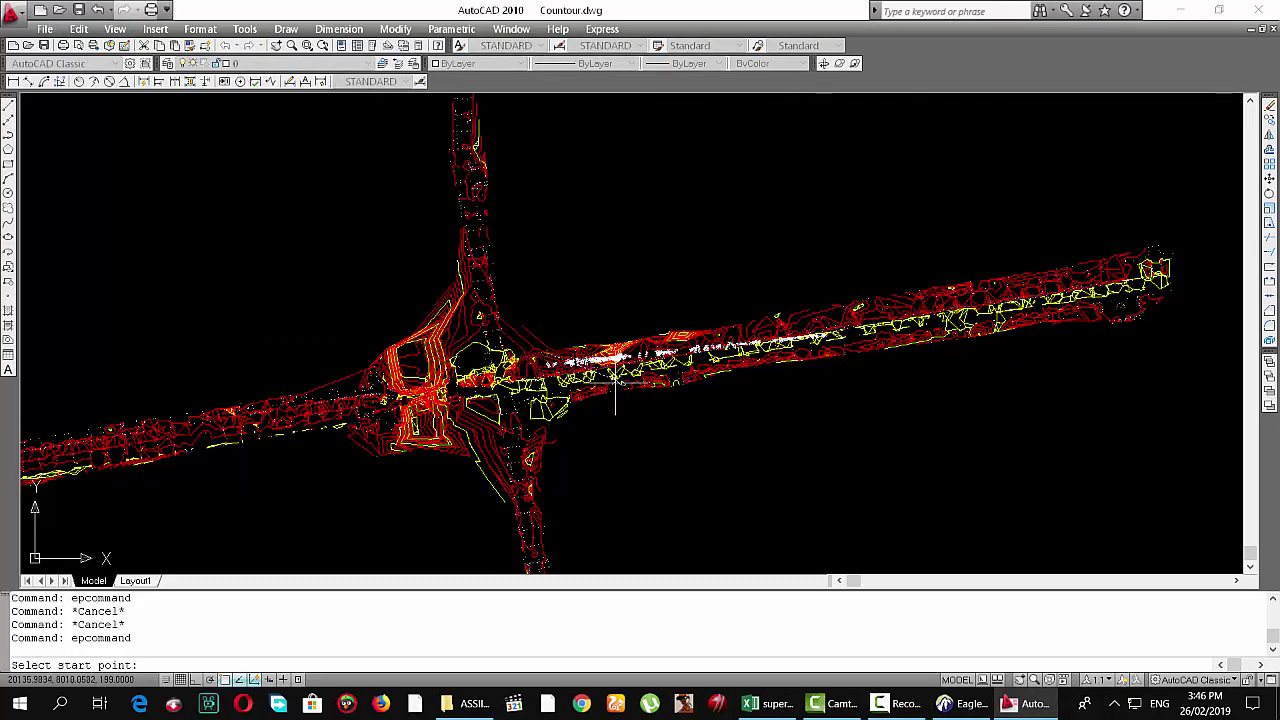
Bring the Annotate Contours settings back up
scroll(547, 353, "up", 2)
scroll(530, 320, "up", 2)
scroll(515, 320, "up", 2)
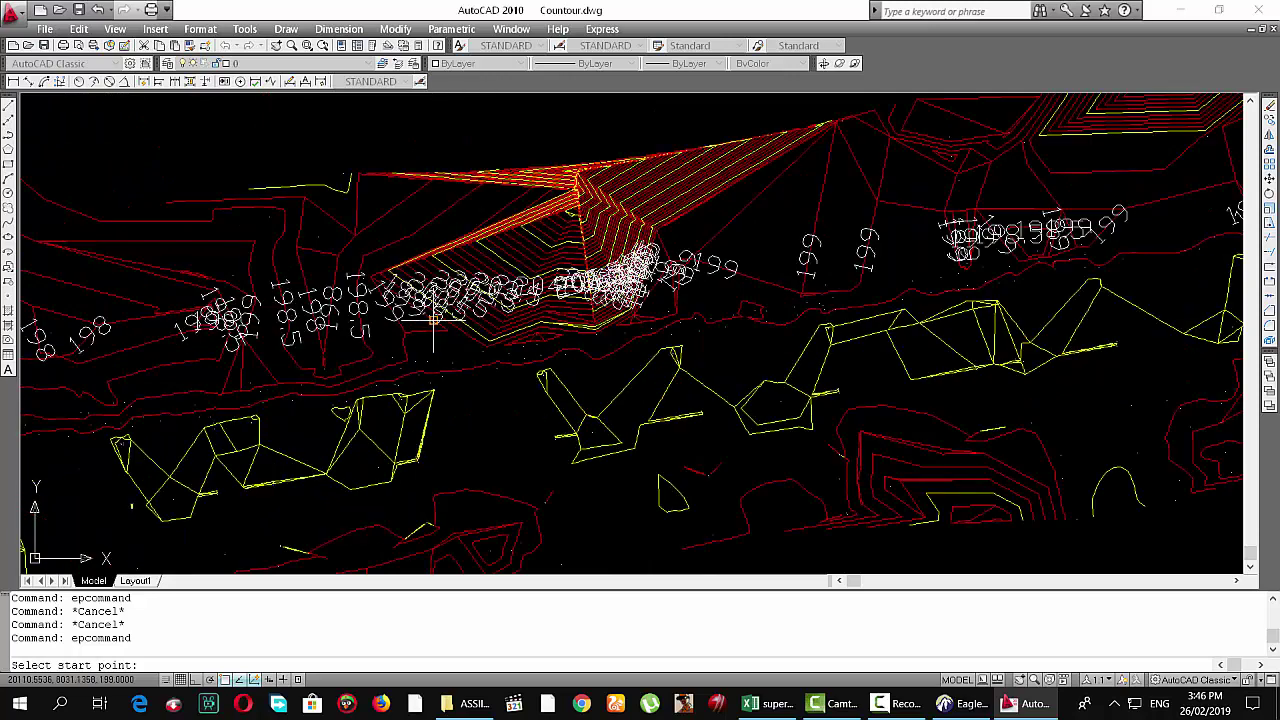
left_click(965, 705)
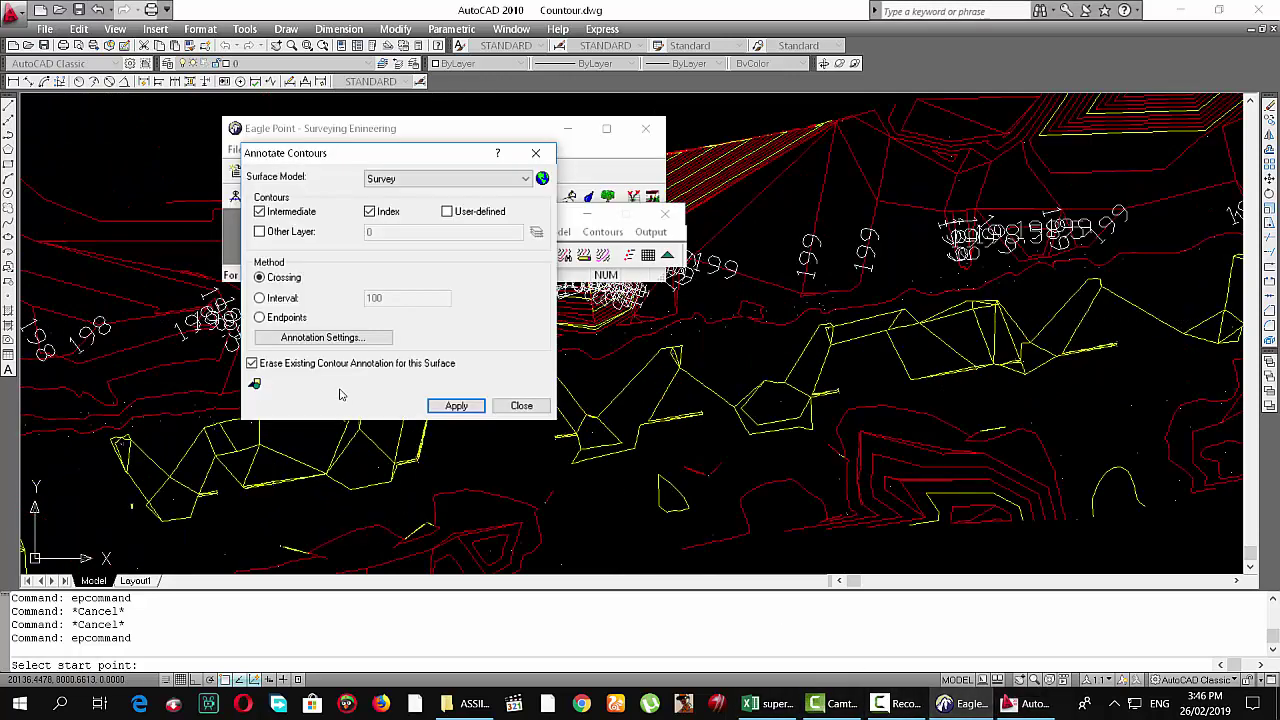
Set annotation location to Above with a displacement of 40
left_click(340, 338)
left_click(460, 197)
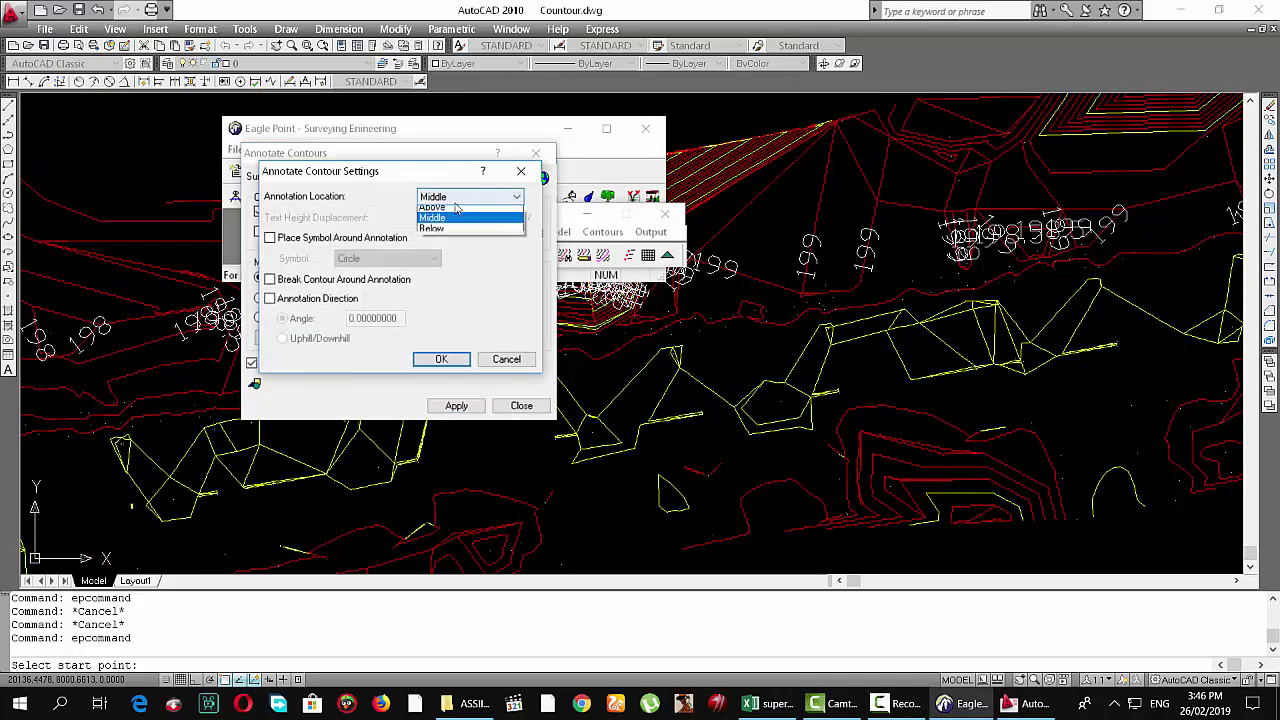
left_click(500, 214)
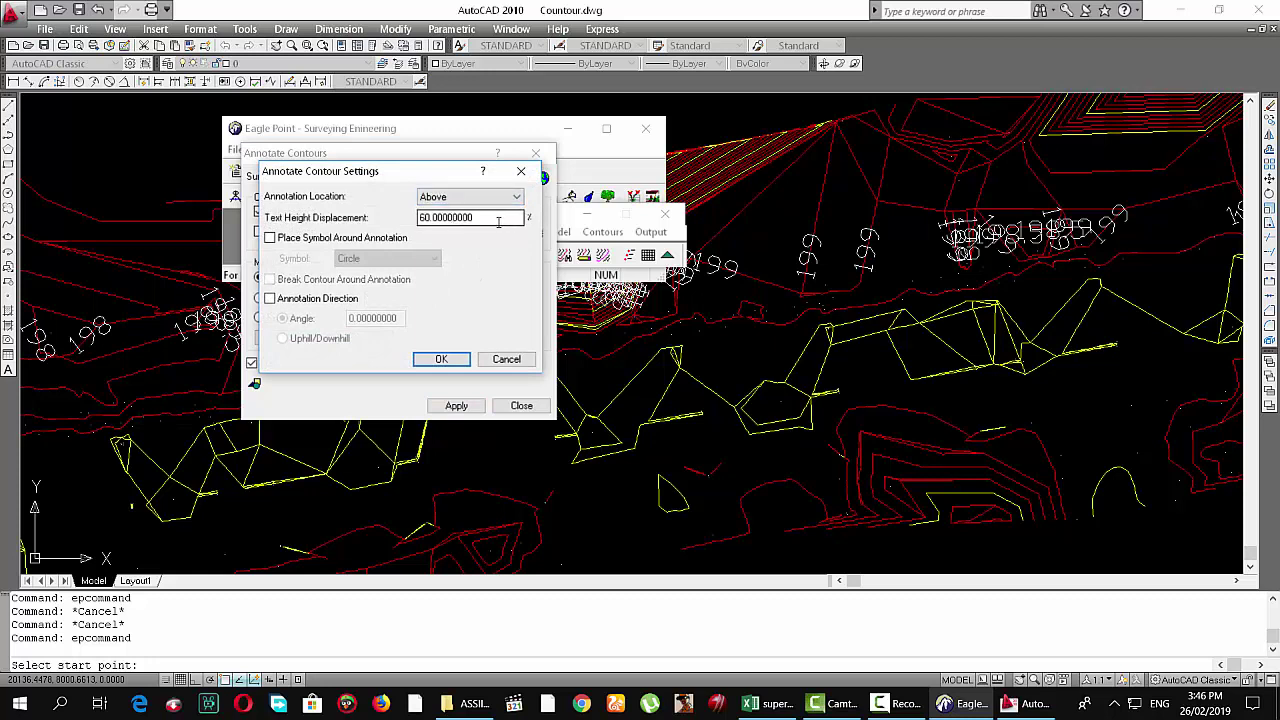
left_click_drag(498, 222, 240, 232)
type("40")
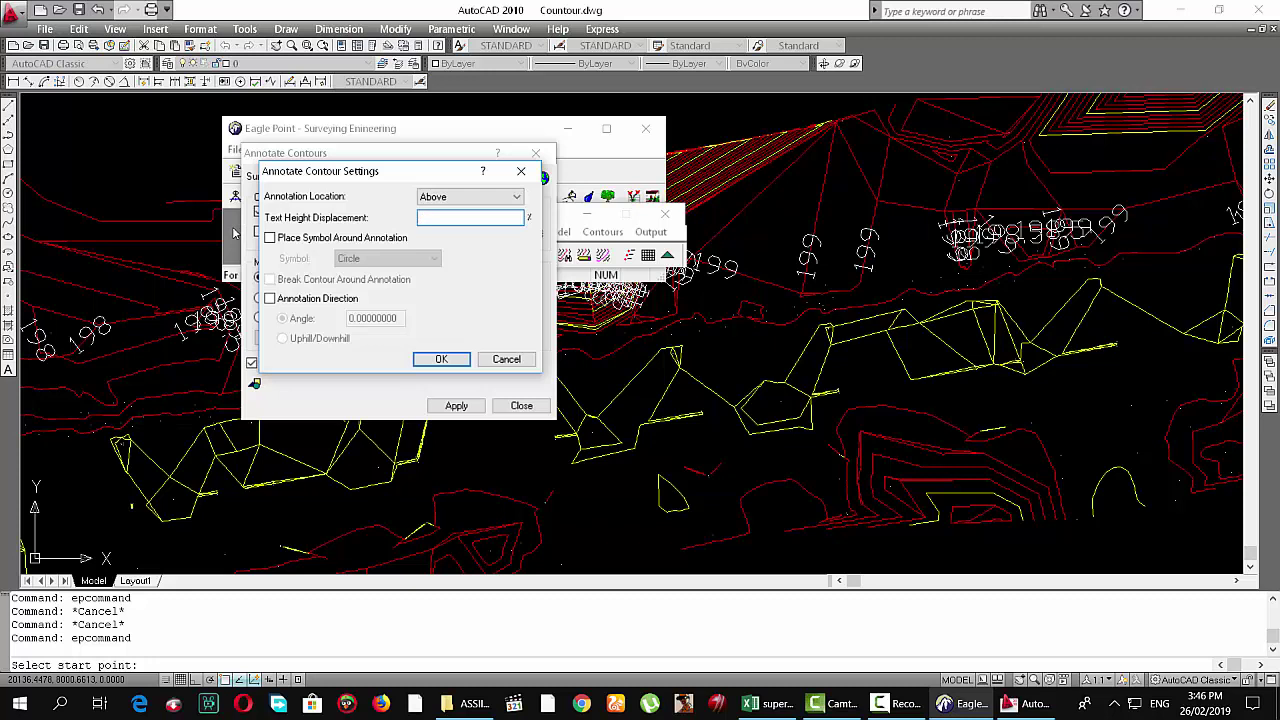
left_click(432, 362)
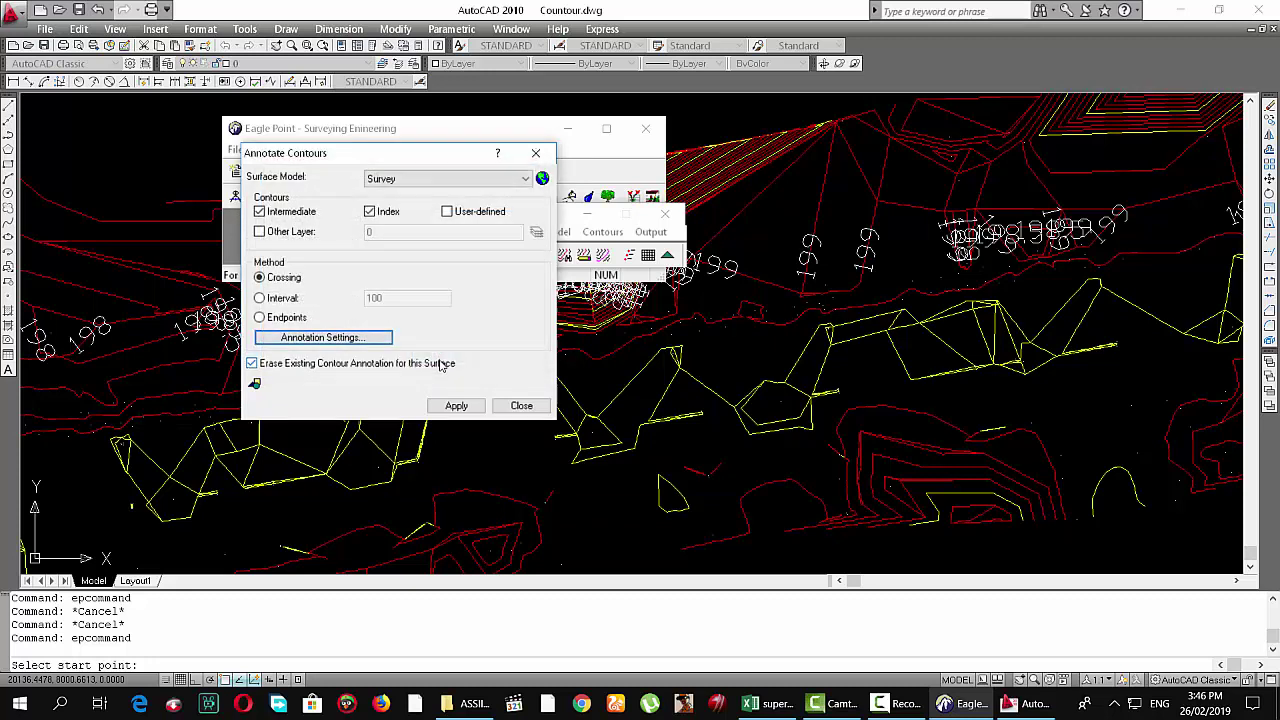
Label contours at a 100 interval including user-defined contours, and apply
left_click(281, 300)
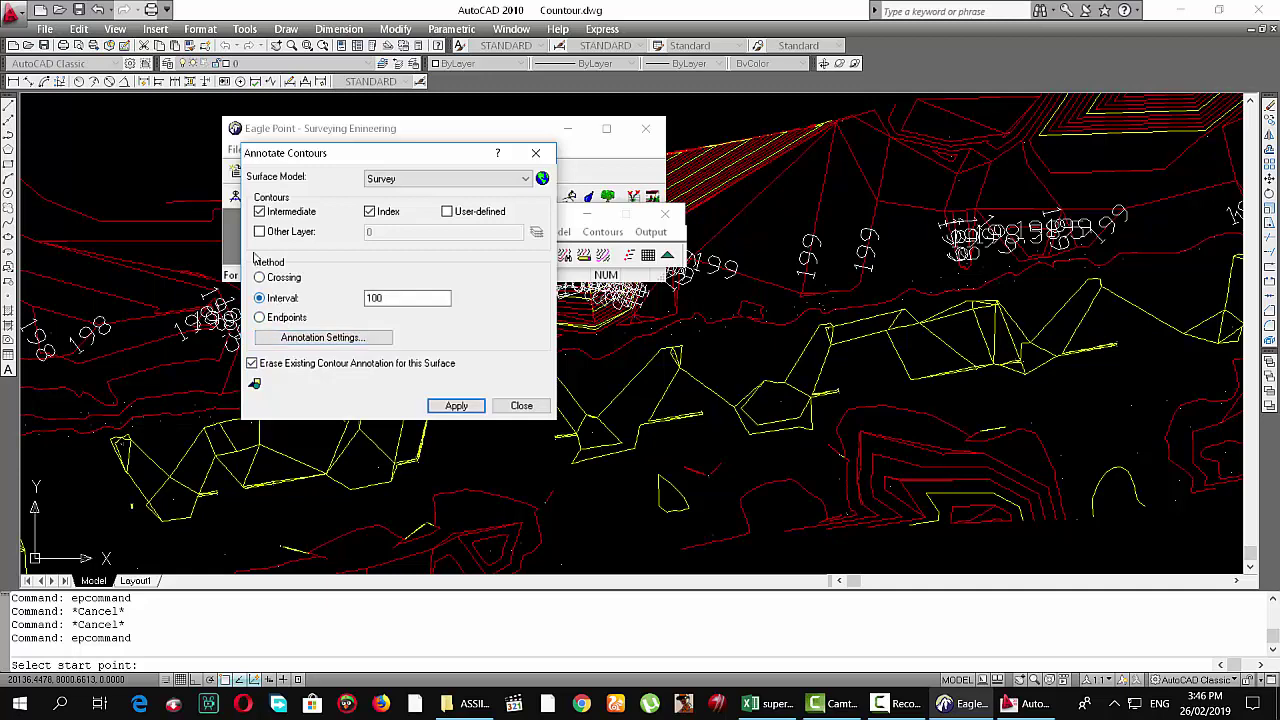
left_click(447, 211)
left_click(456, 405)
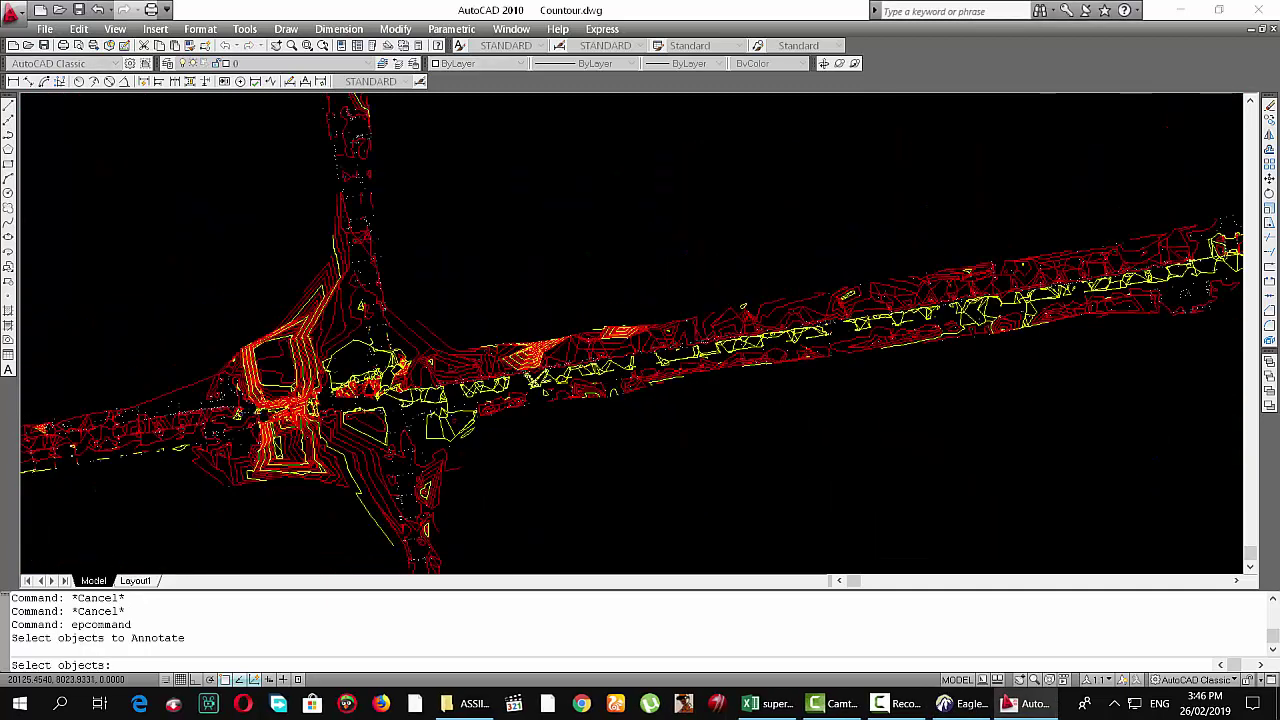
Window-select all contours across the road network and annotate them with elevations
left_click(729, 283)
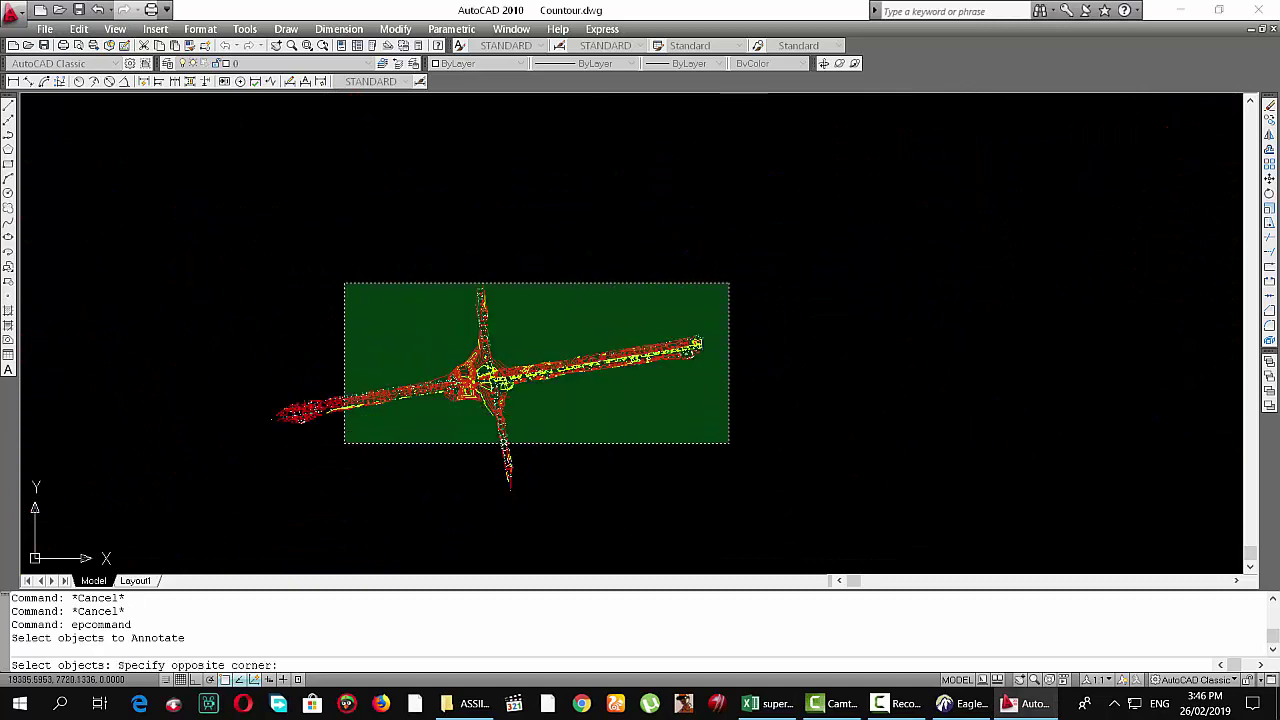
left_click(238, 443)
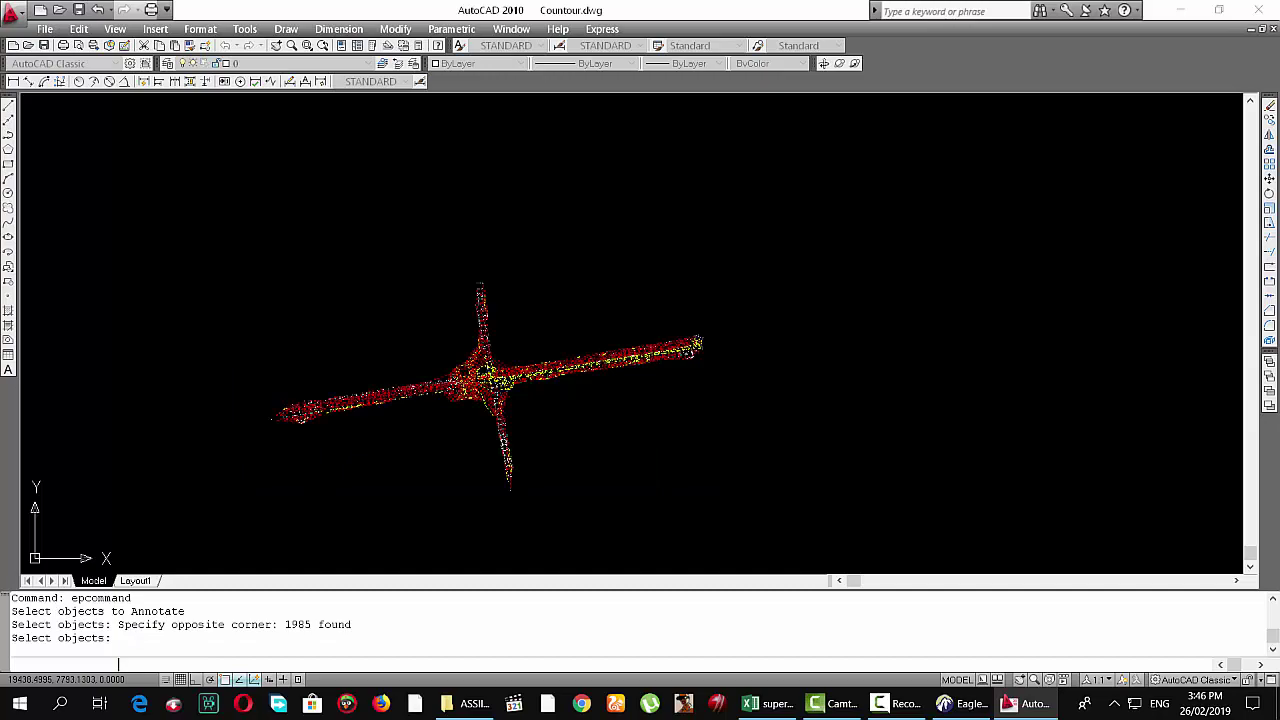
key("Return")
key("Escape")
key("Escape")
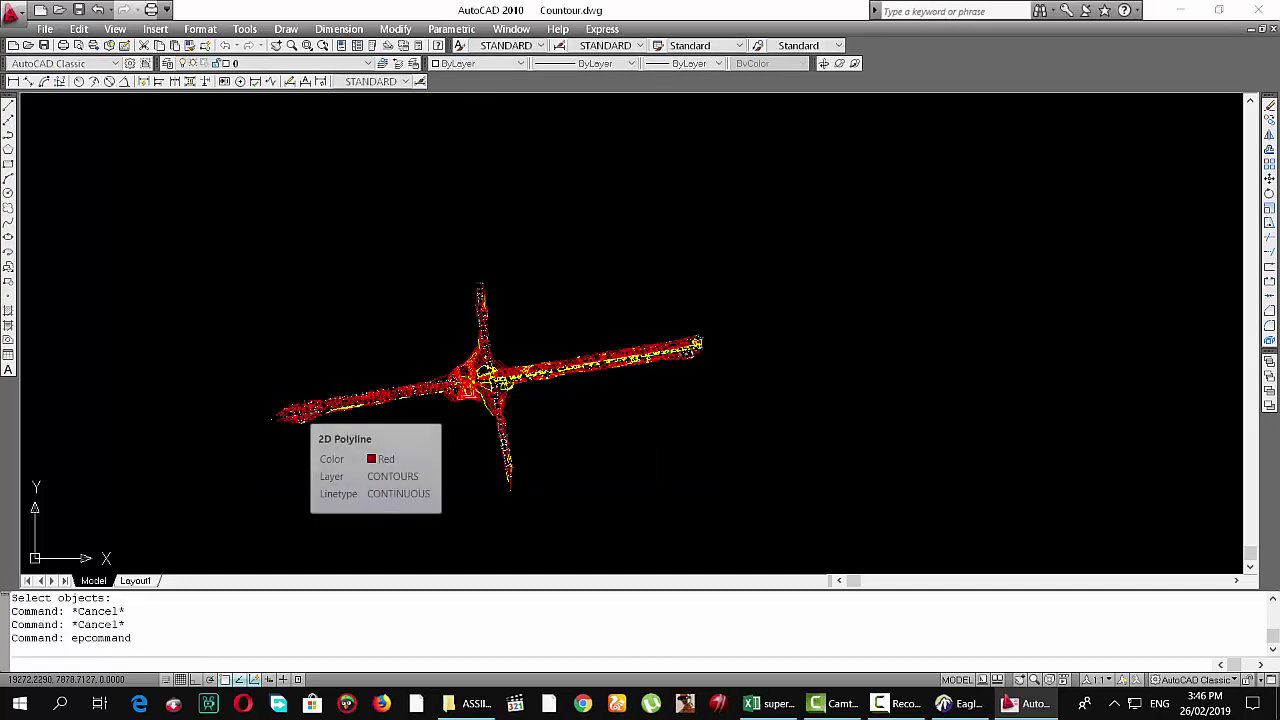
Orbit the 3D contours to inspect the labels, then return to the Excel step list
scroll(523, 400, "up", 4)
scroll(620, 379, "up", 3)
scroll(500, 409, "up", 3)
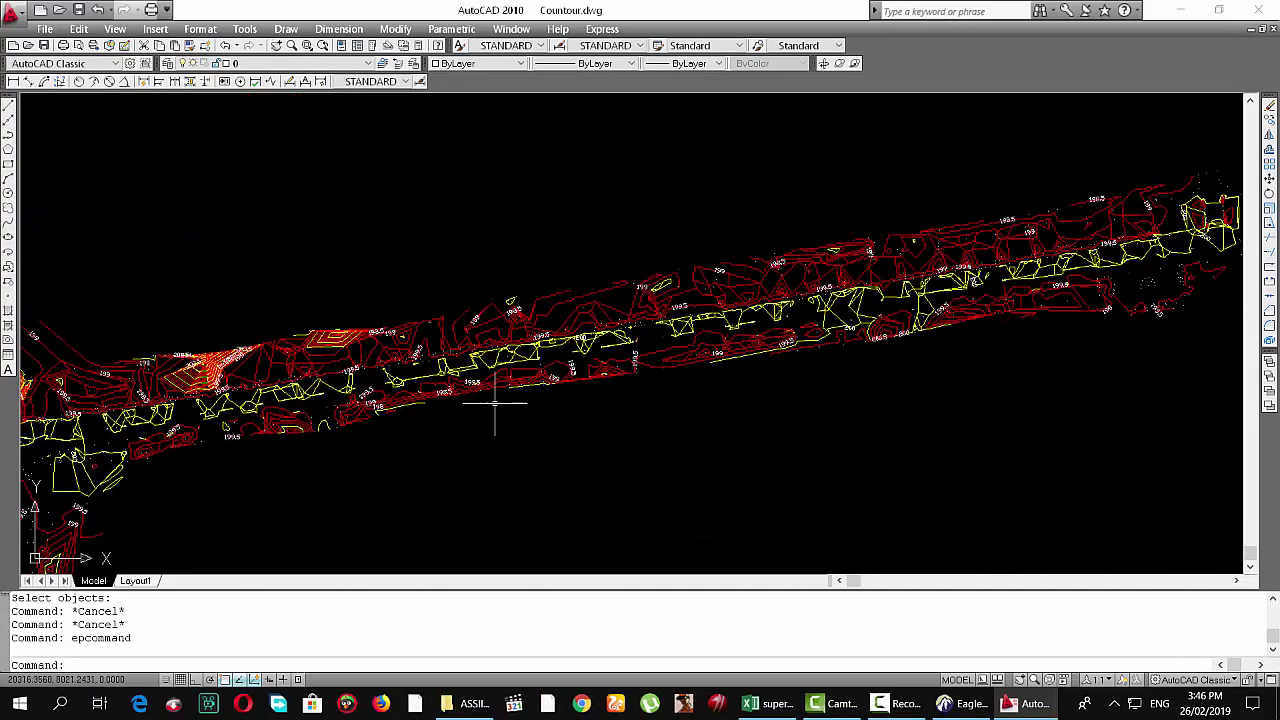
scroll(757, 289, "up", 2)
scroll(619, 341, "up", 2)
scroll(822, 311, "down", 2)
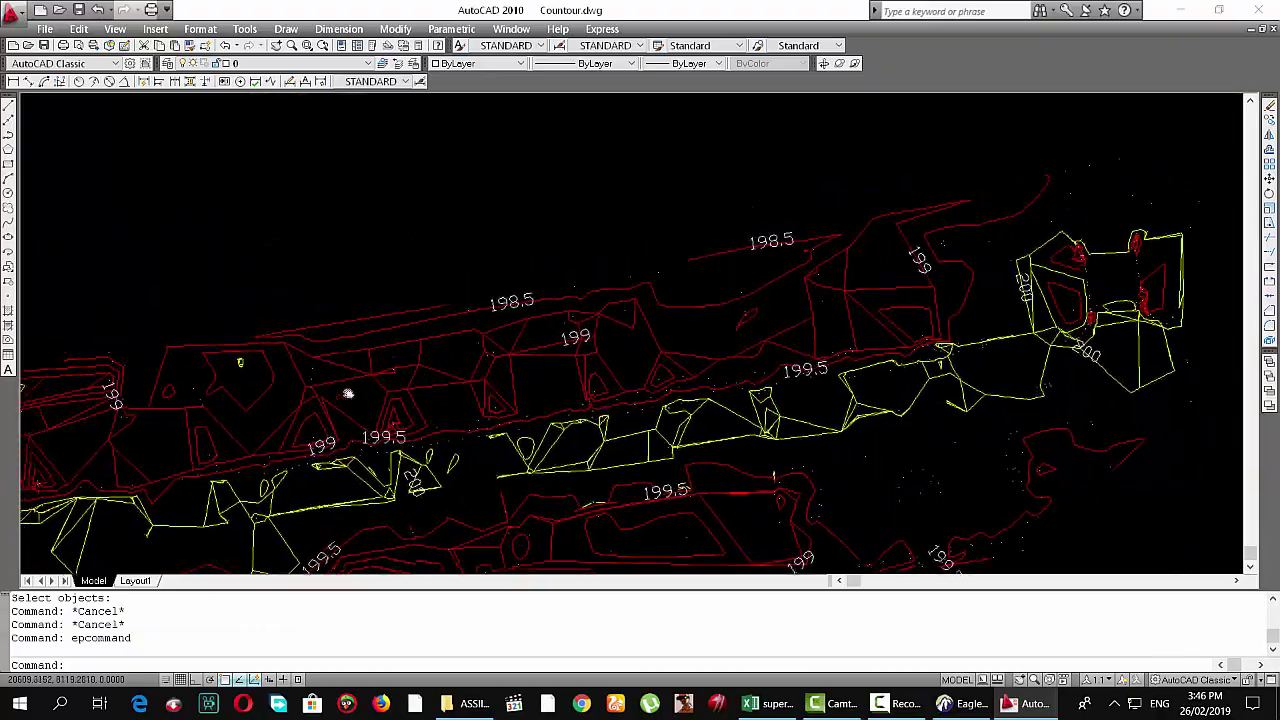
scroll(689, 402, "up", 1)
scroll(410, 490, "up", 1)
mouse_move(410, 488)
middle_mouse_down("shift")
mouse_move(466, 409)
mouse_move(829, 414)
middle_mouse_up("shift")
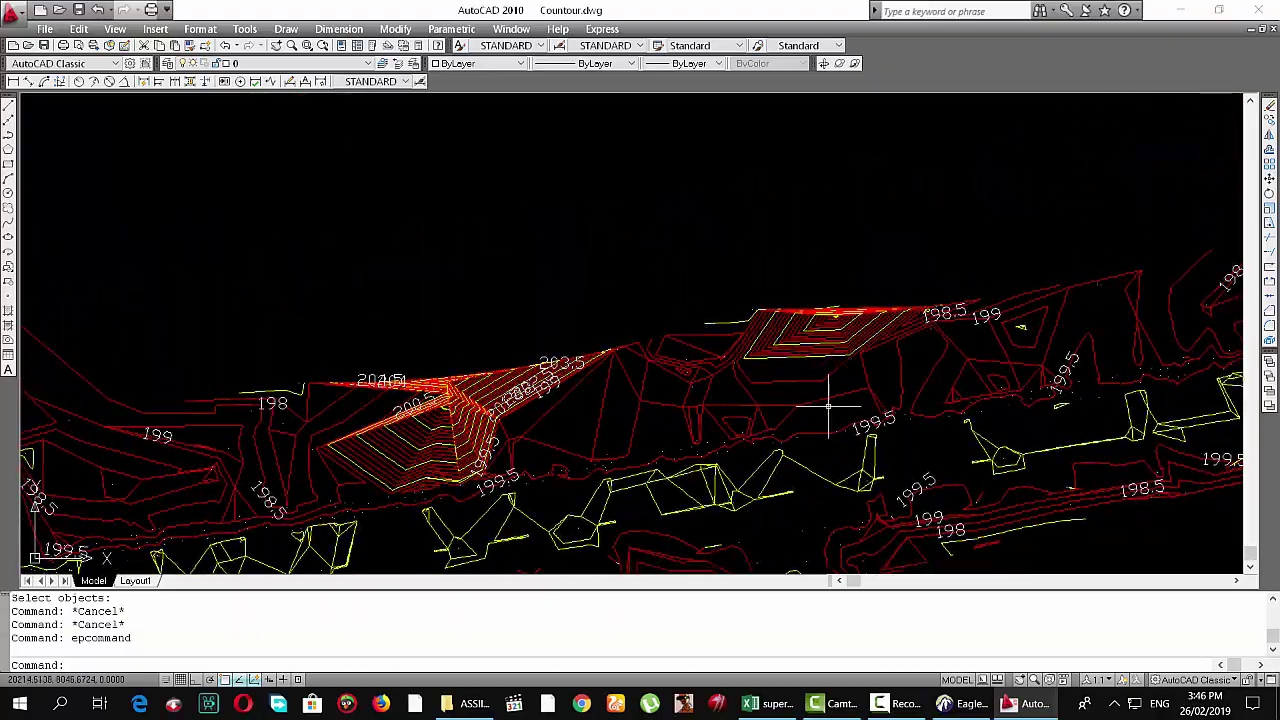
scroll(500, 443, "down", 3)
mouse_move(500, 443)
middle_mouse_down("shift")
mouse_move(583, 432)
mouse_move(665, 569)
middle_mouse_up("shift")
scroll(583, 432, "down", 3)
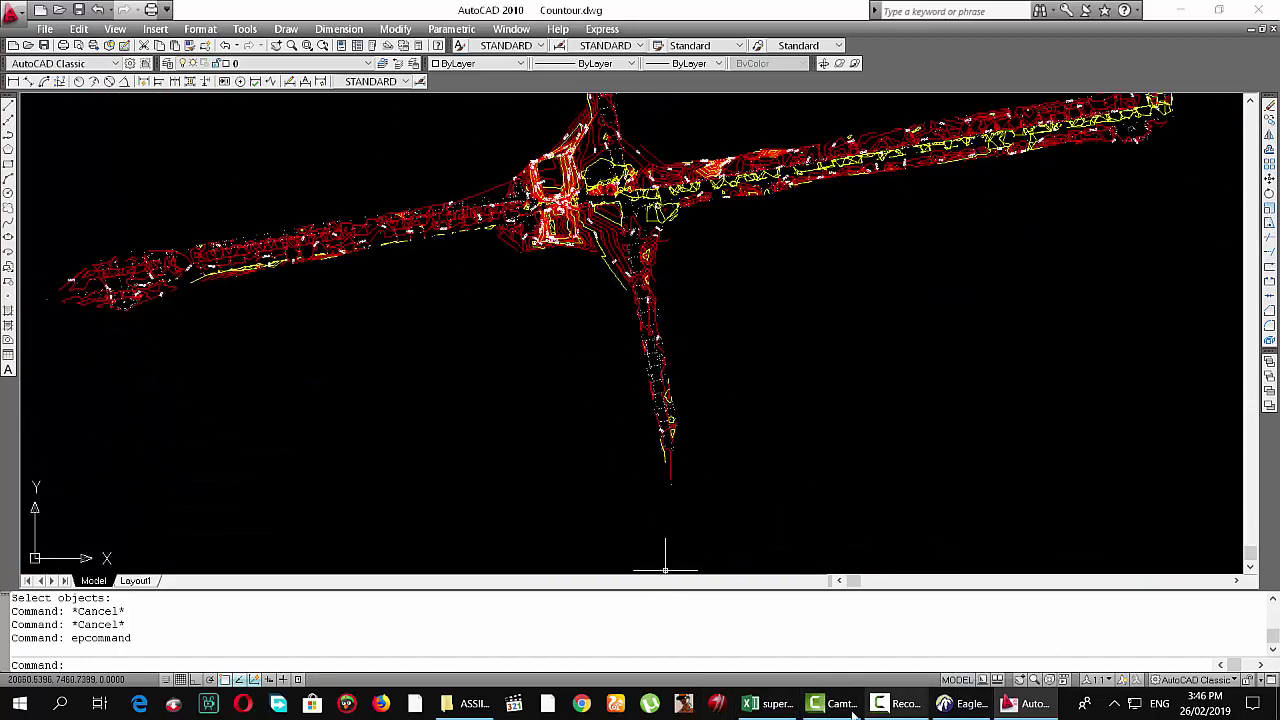
left_click(755, 706)
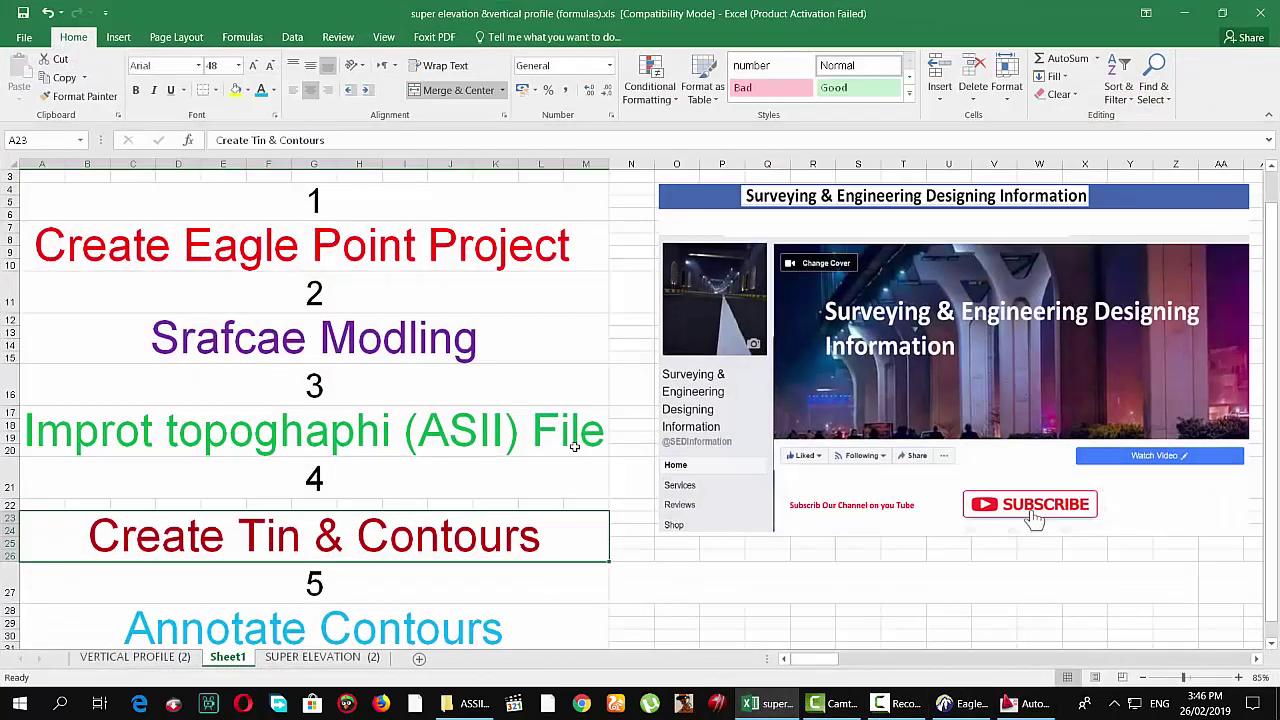
Leave the Excel step list and switch to Camtasia Studio
scroll(575, 446, "down", 1)
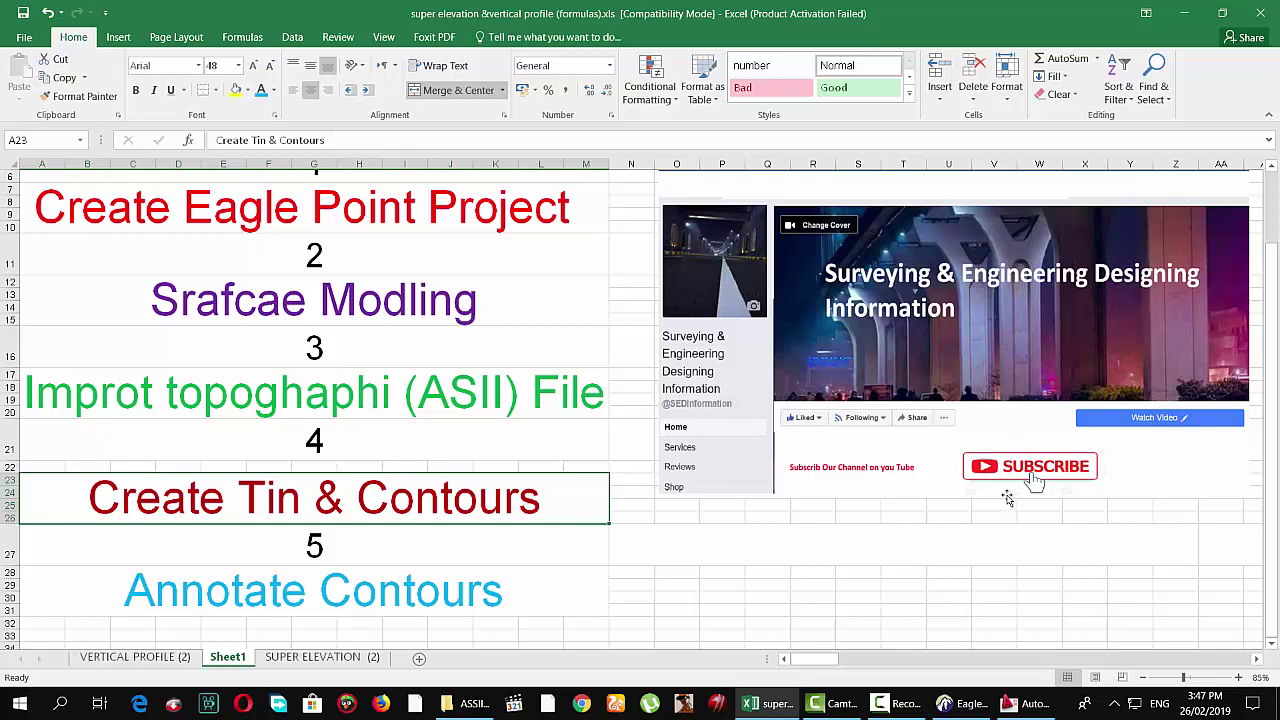
left_click(830, 706)
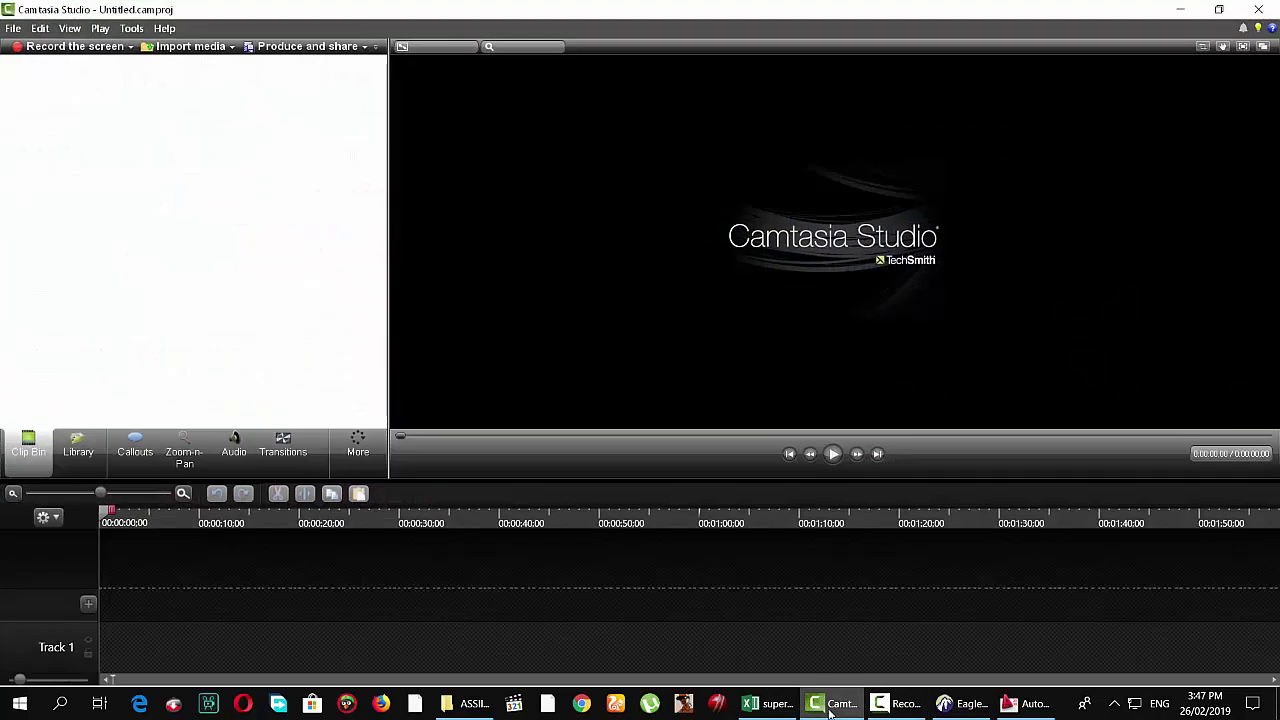